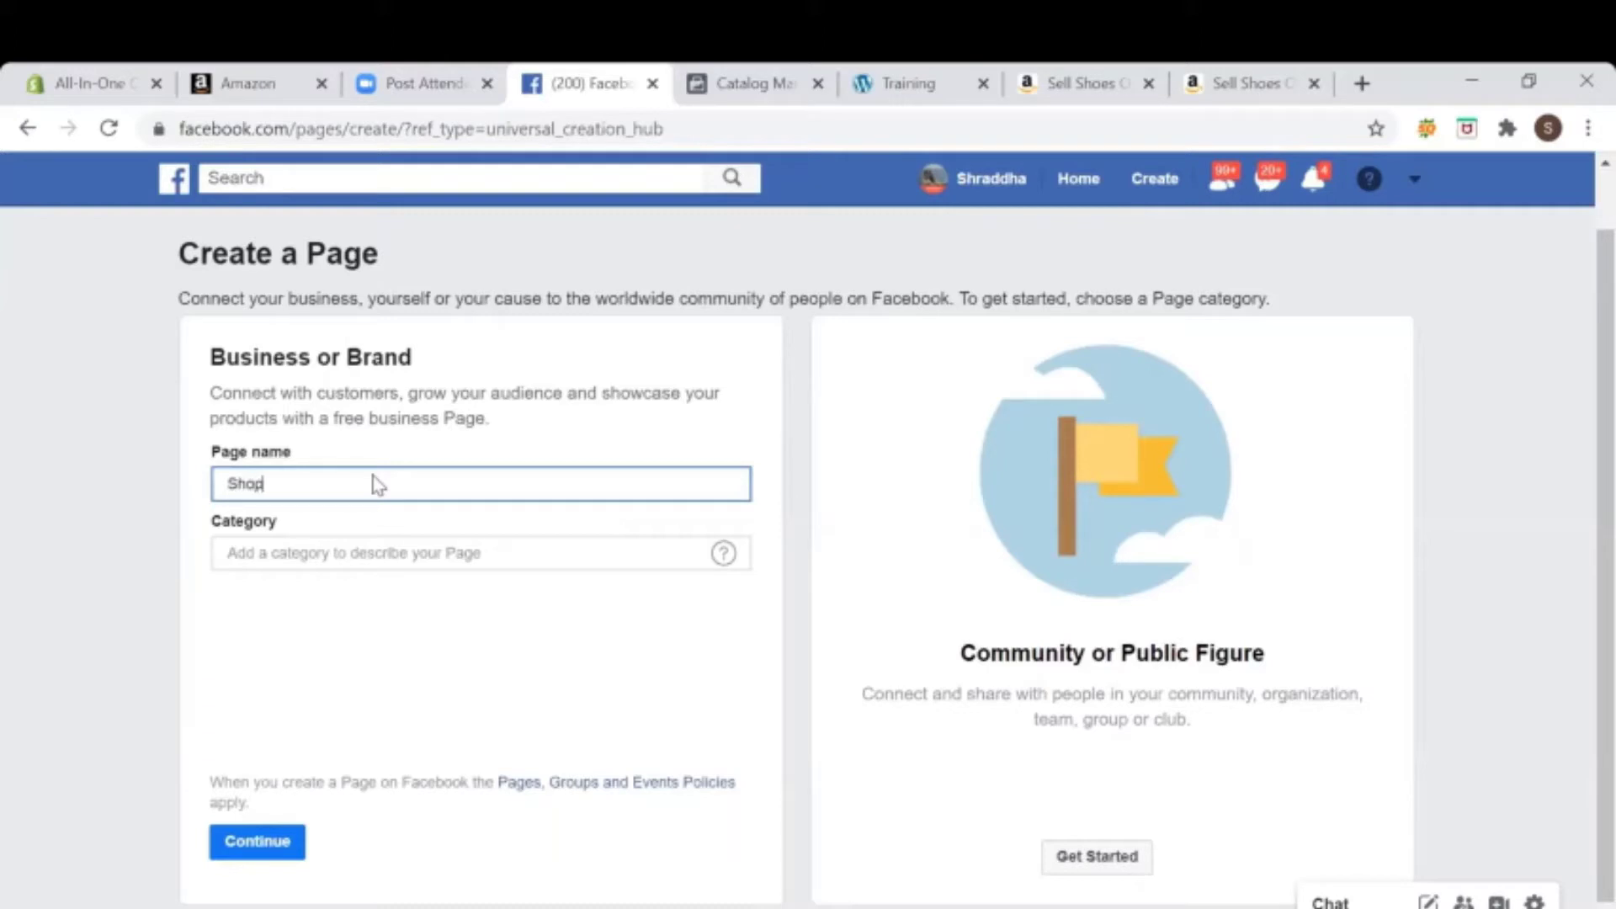
# Step: Name the new business page "Shopping demo" and assign it the Shopping & Retail category
pyautogui.press('BackSpace')
pyautogui.press('BackSpace')
pyautogui.write('demo')
pyautogui.click(370, 529)
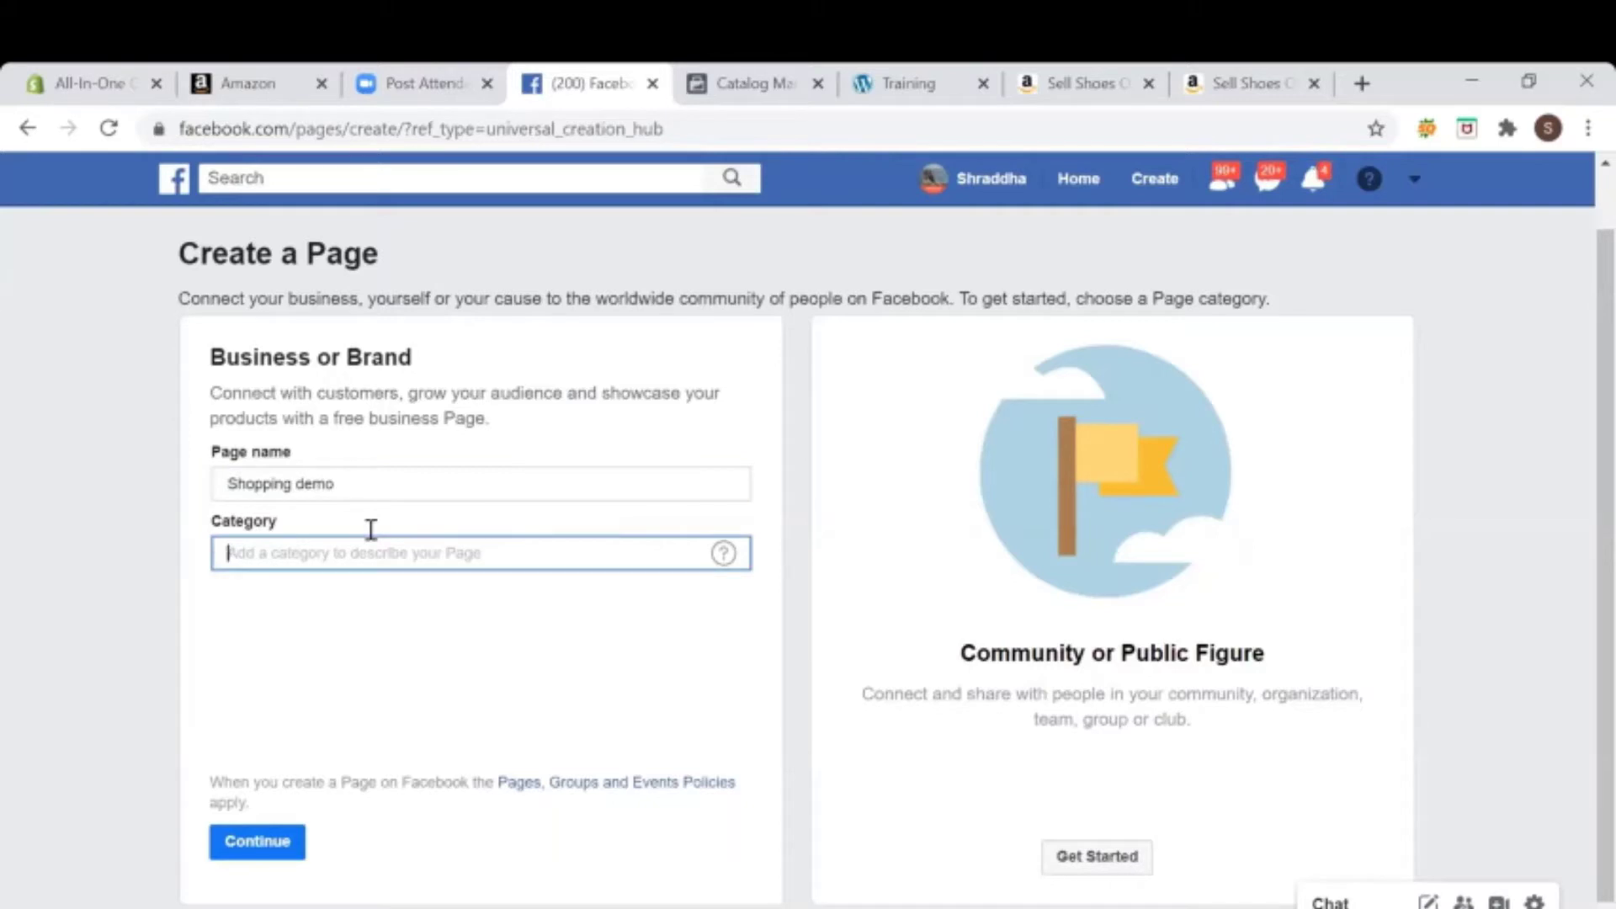
pyautogui.write('shop')
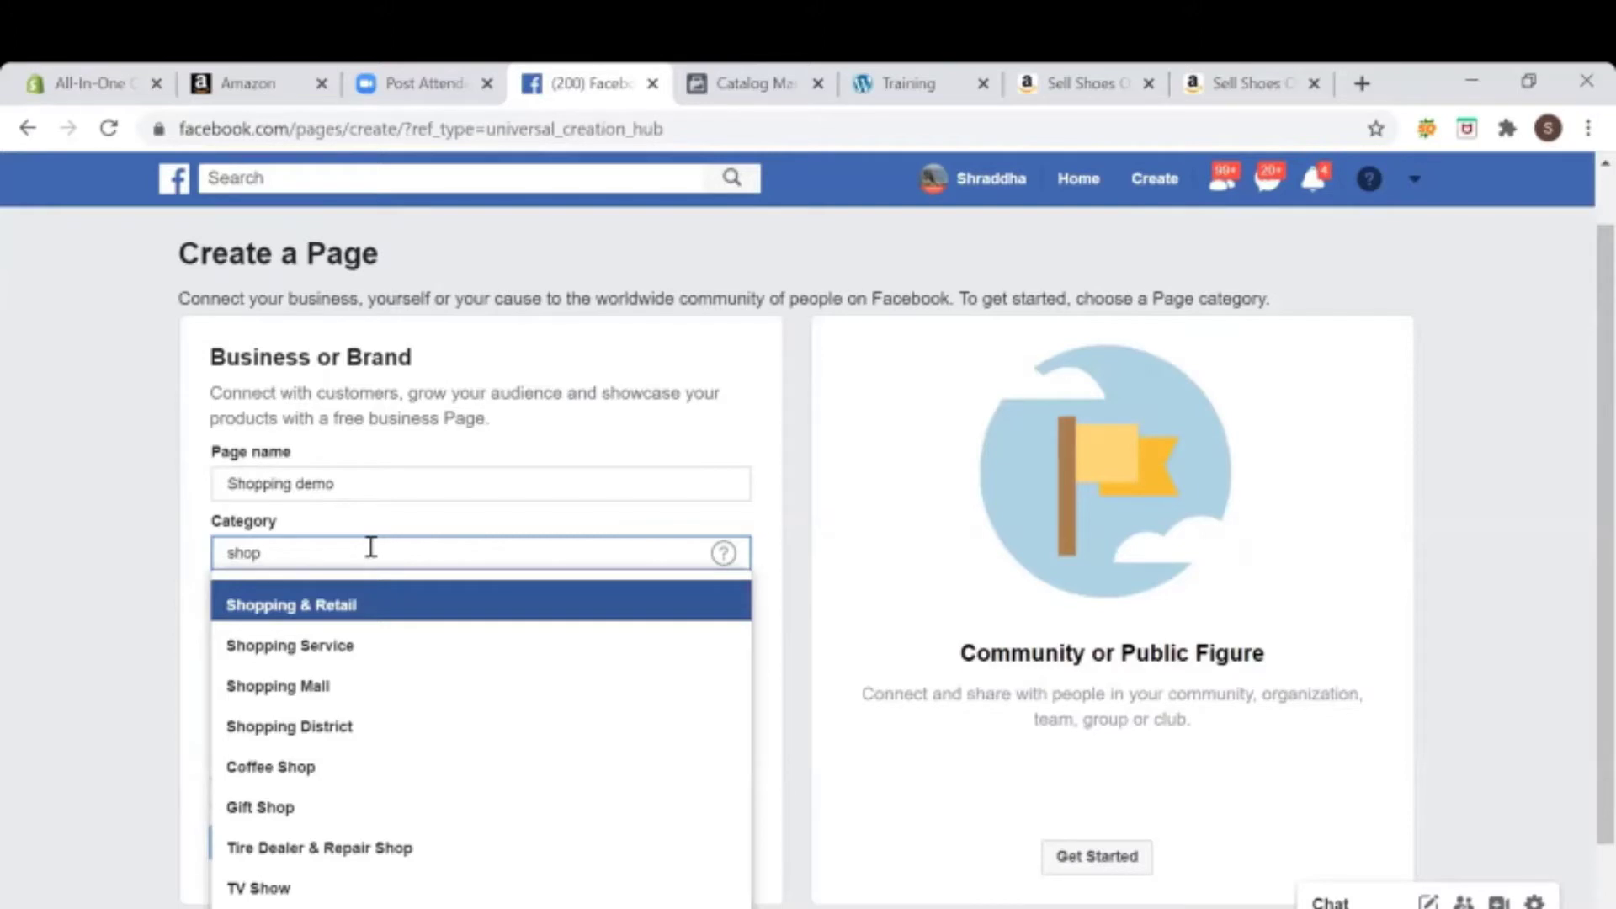
pyautogui.click(383, 608)
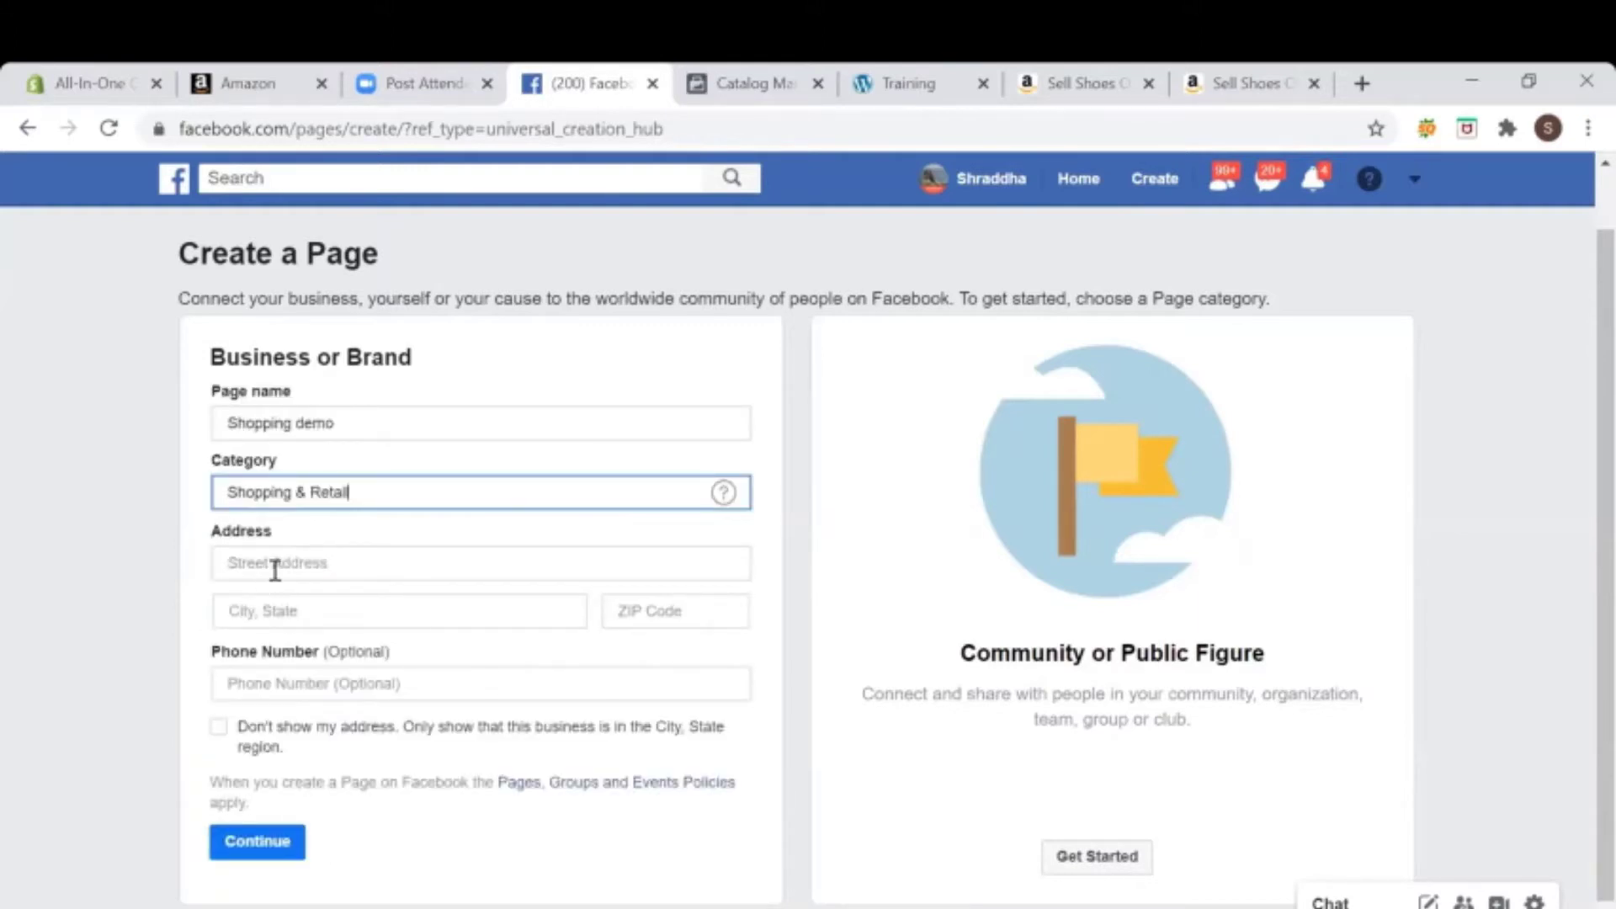
# Step: Fill in the business's street address and city, opt not to show the address, and continue creating the page
pyautogui.click(274, 571)
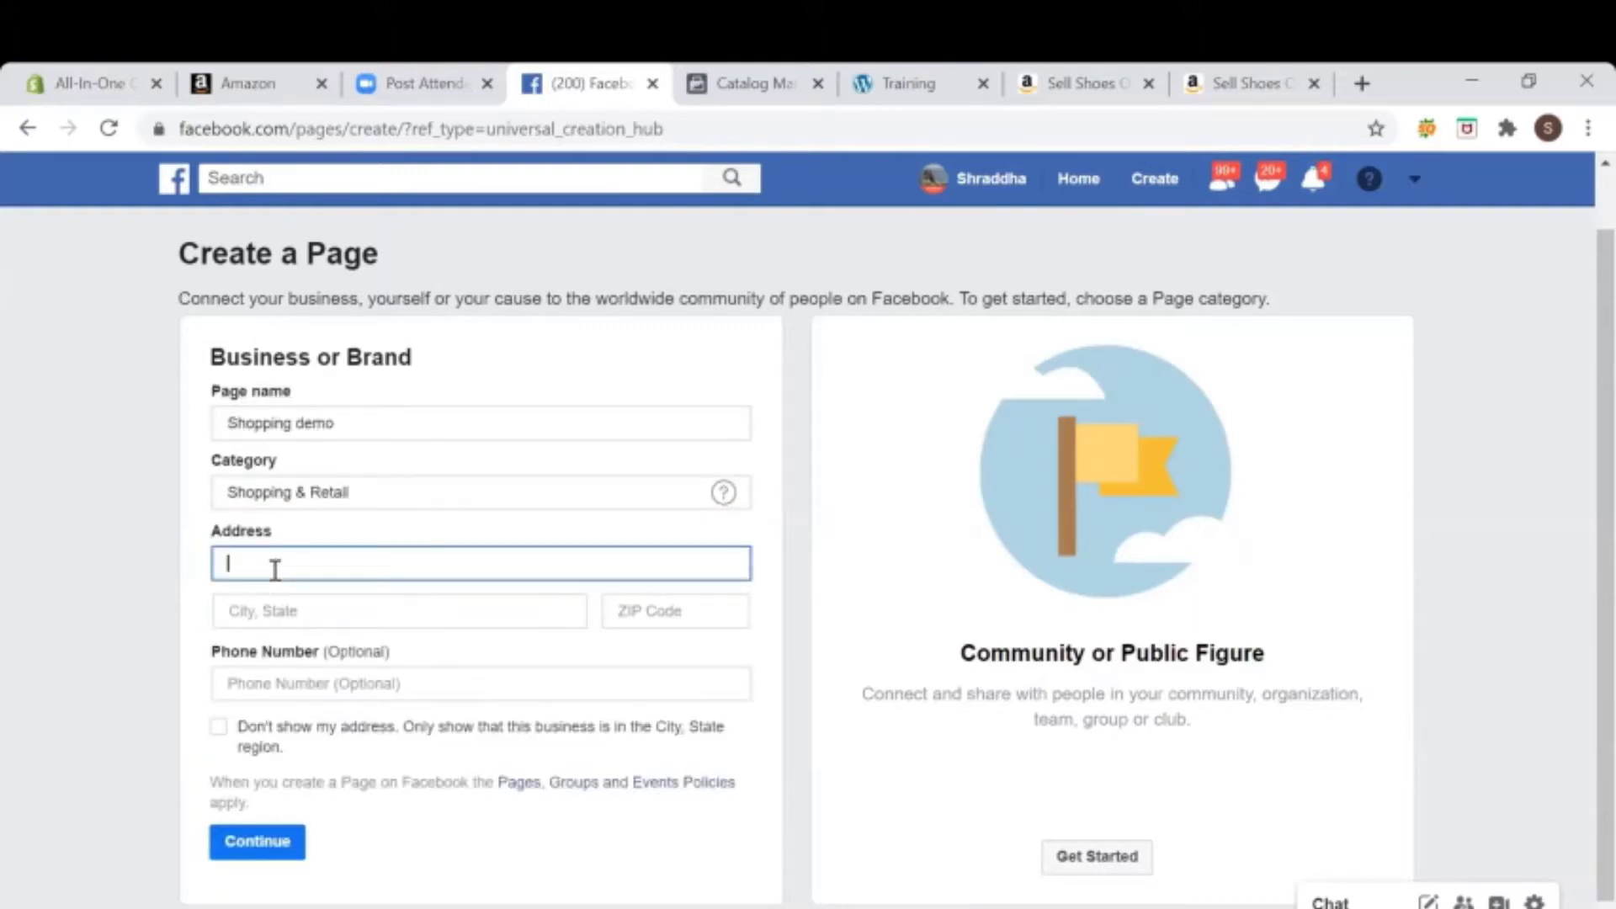
pyautogui.write('mi')
pyautogui.write('umbai')
pyautogui.click(276, 598)
pyautogui.write('mumbai')
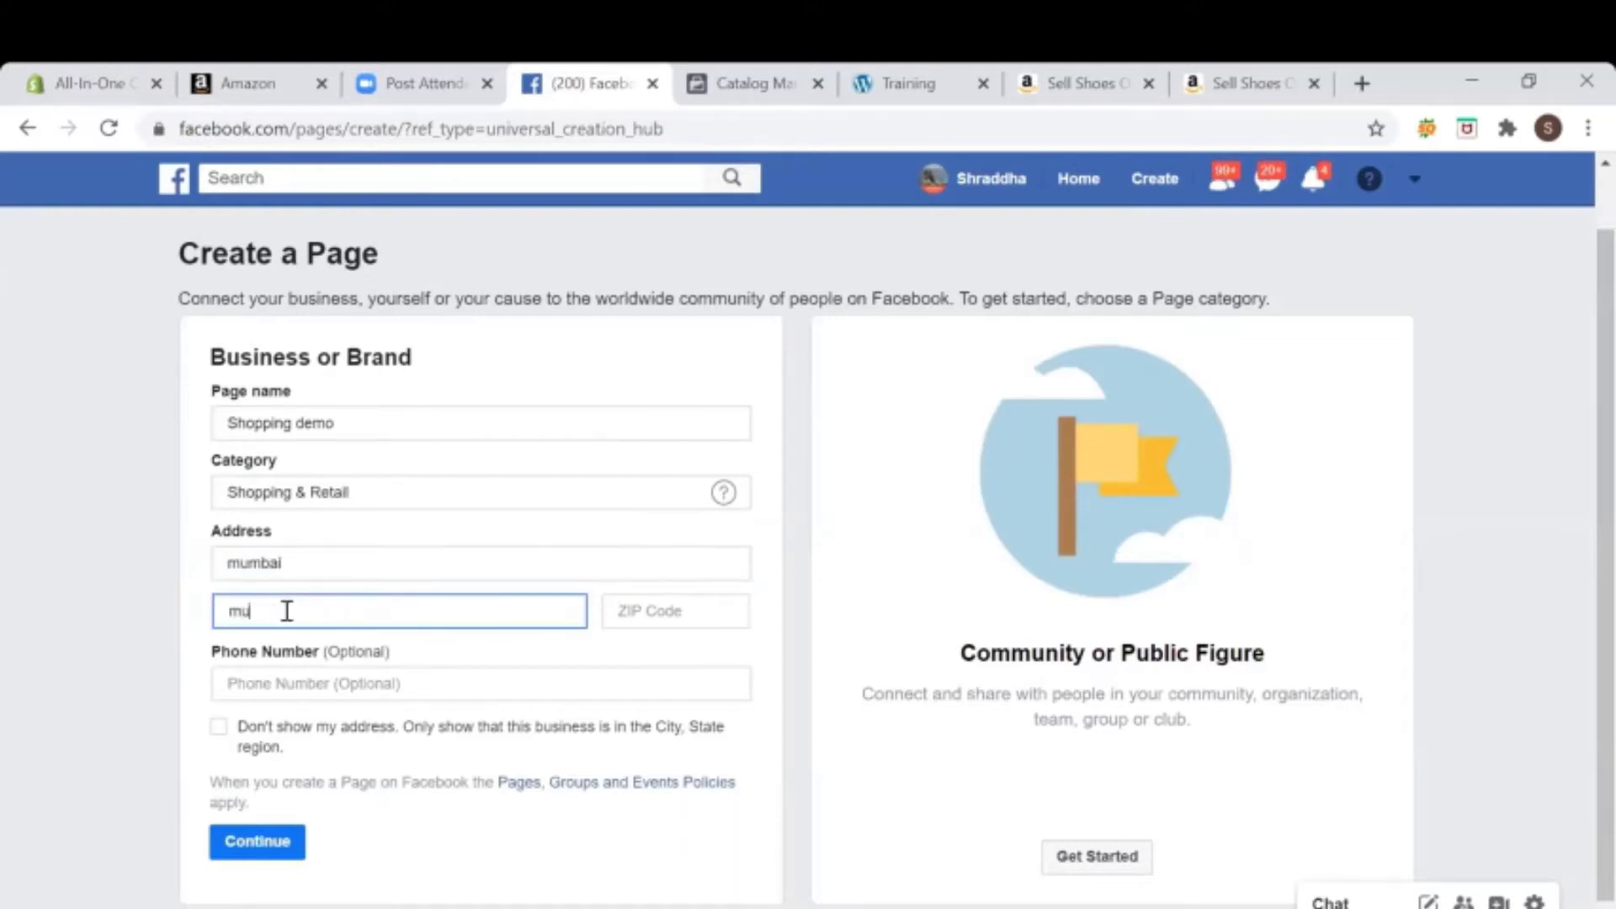
pyautogui.click(303, 711)
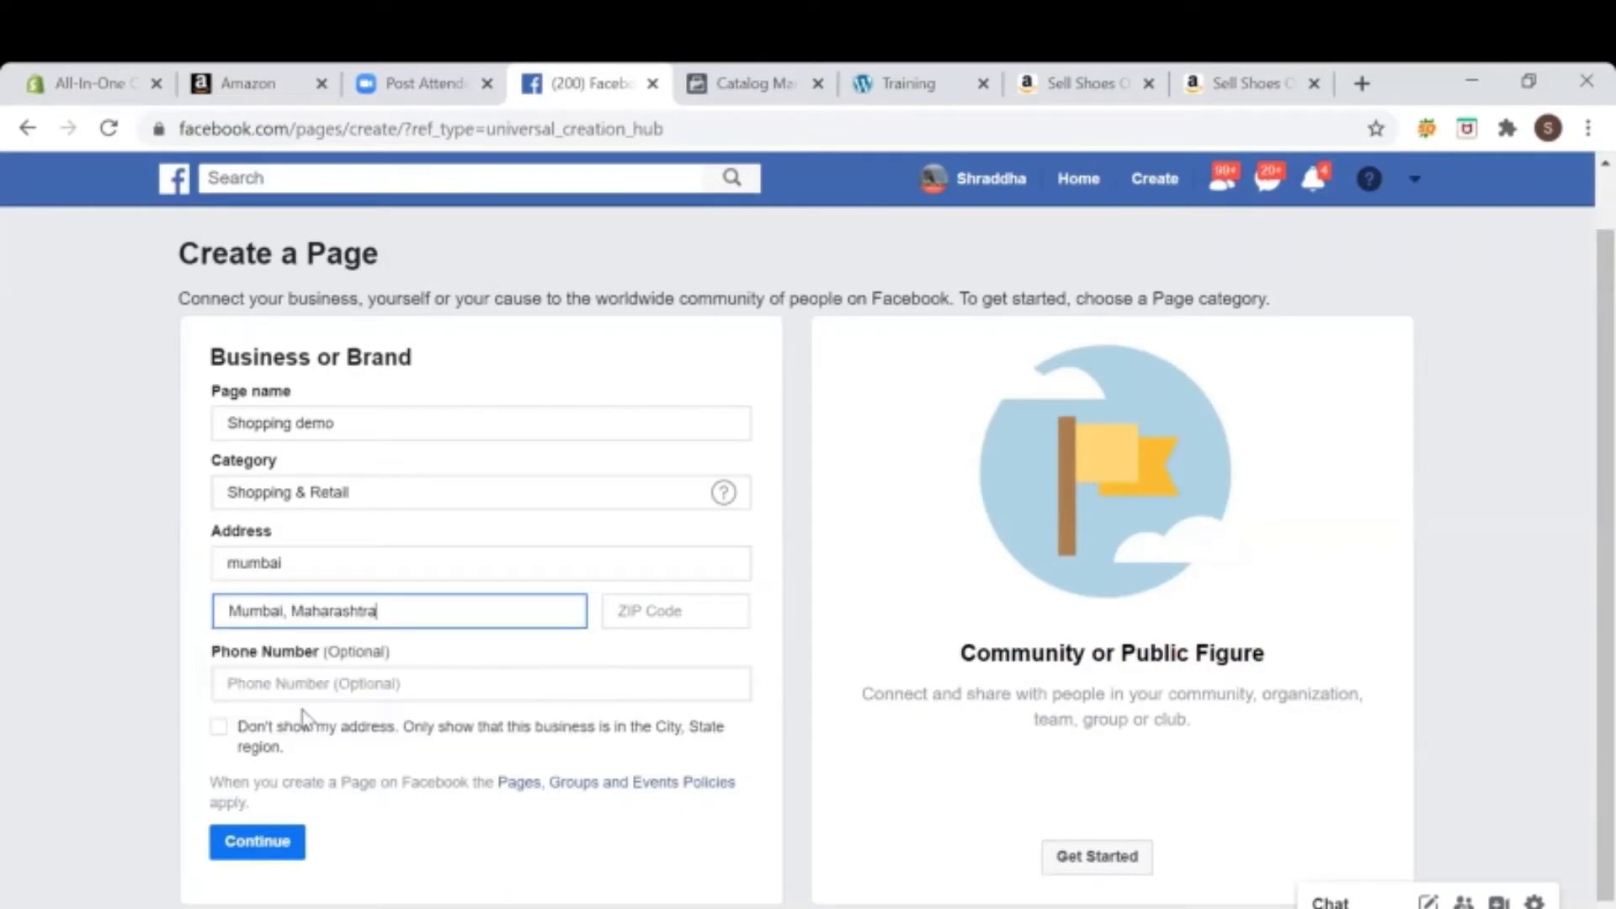
pyautogui.click(219, 728)
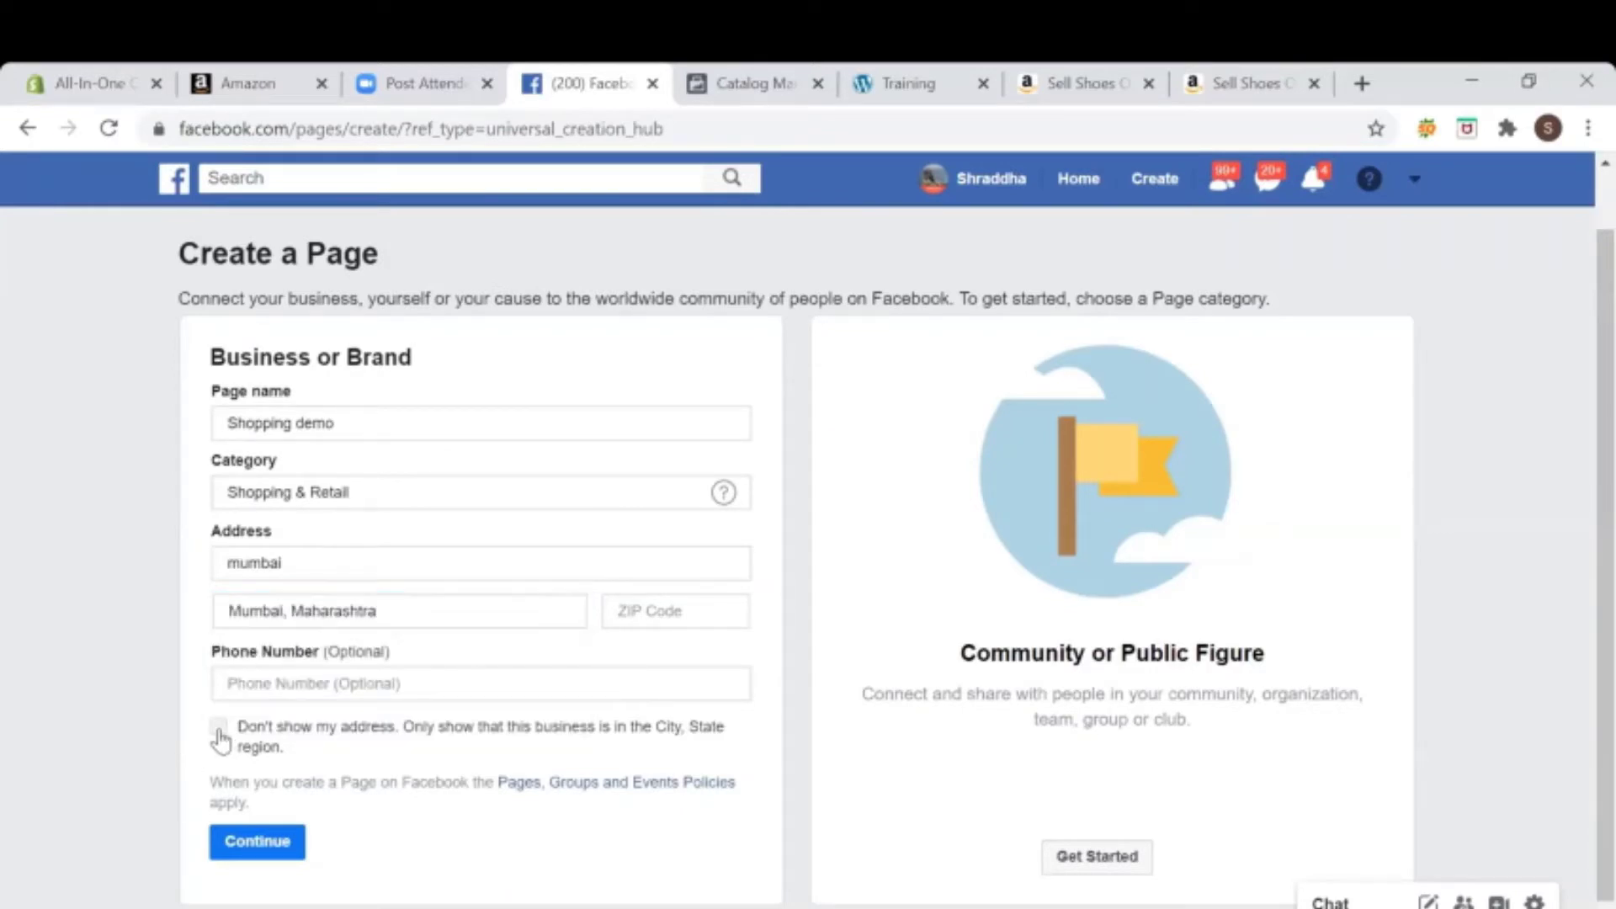
pyautogui.click(258, 842)
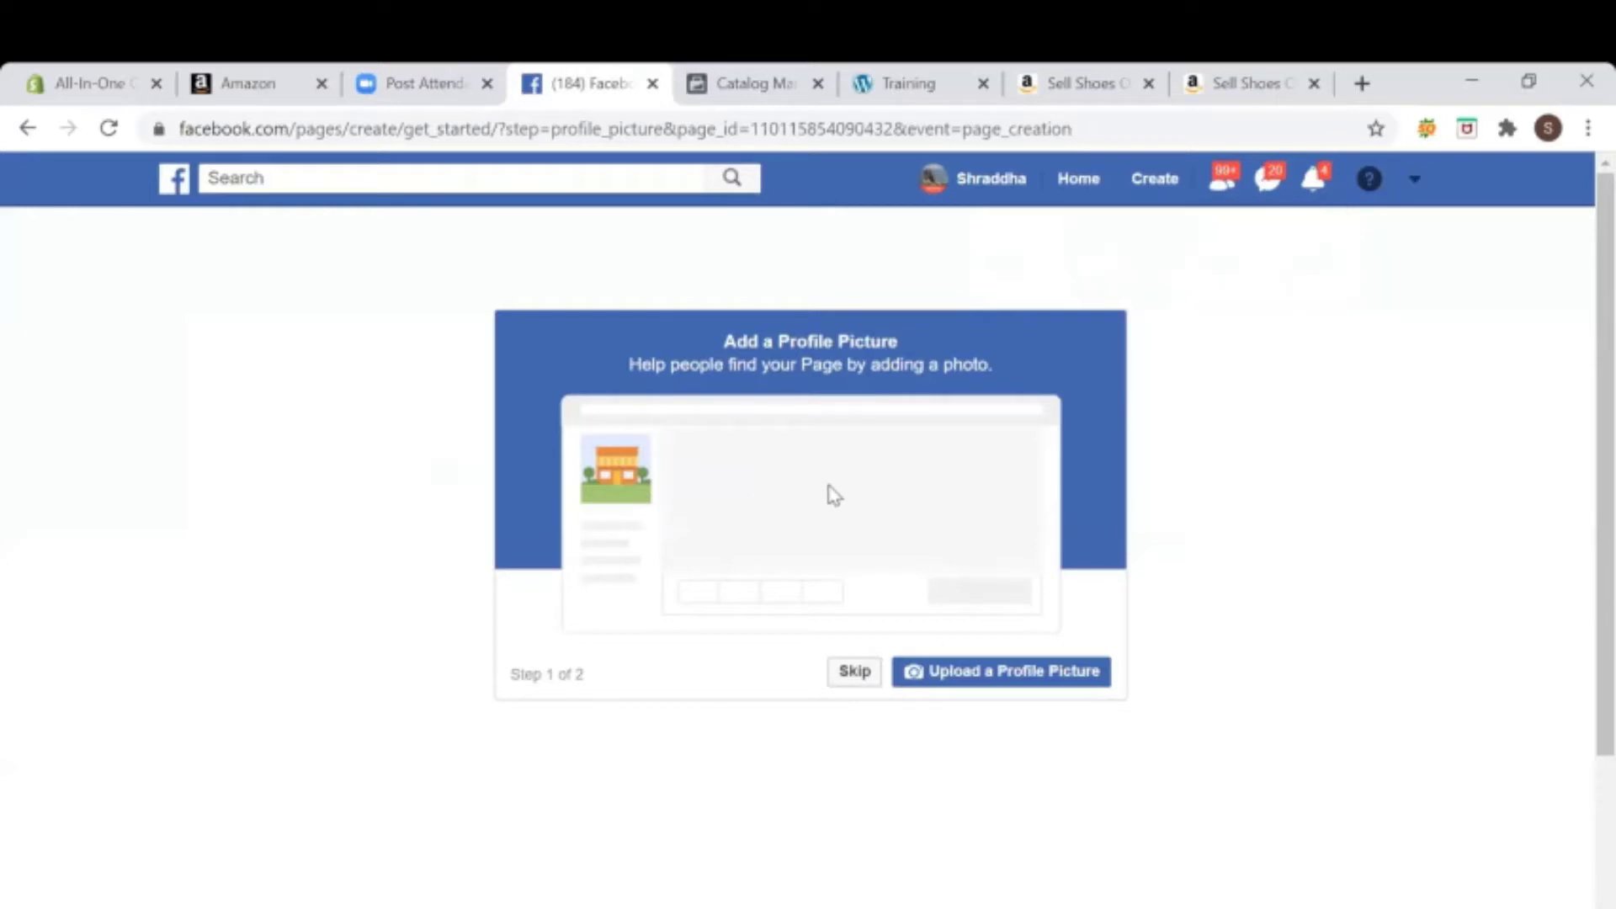
# Step: Skip adding a profile picture and cover photo, and dismiss the tip about inviting friends on the new page
pyautogui.click(850, 675)
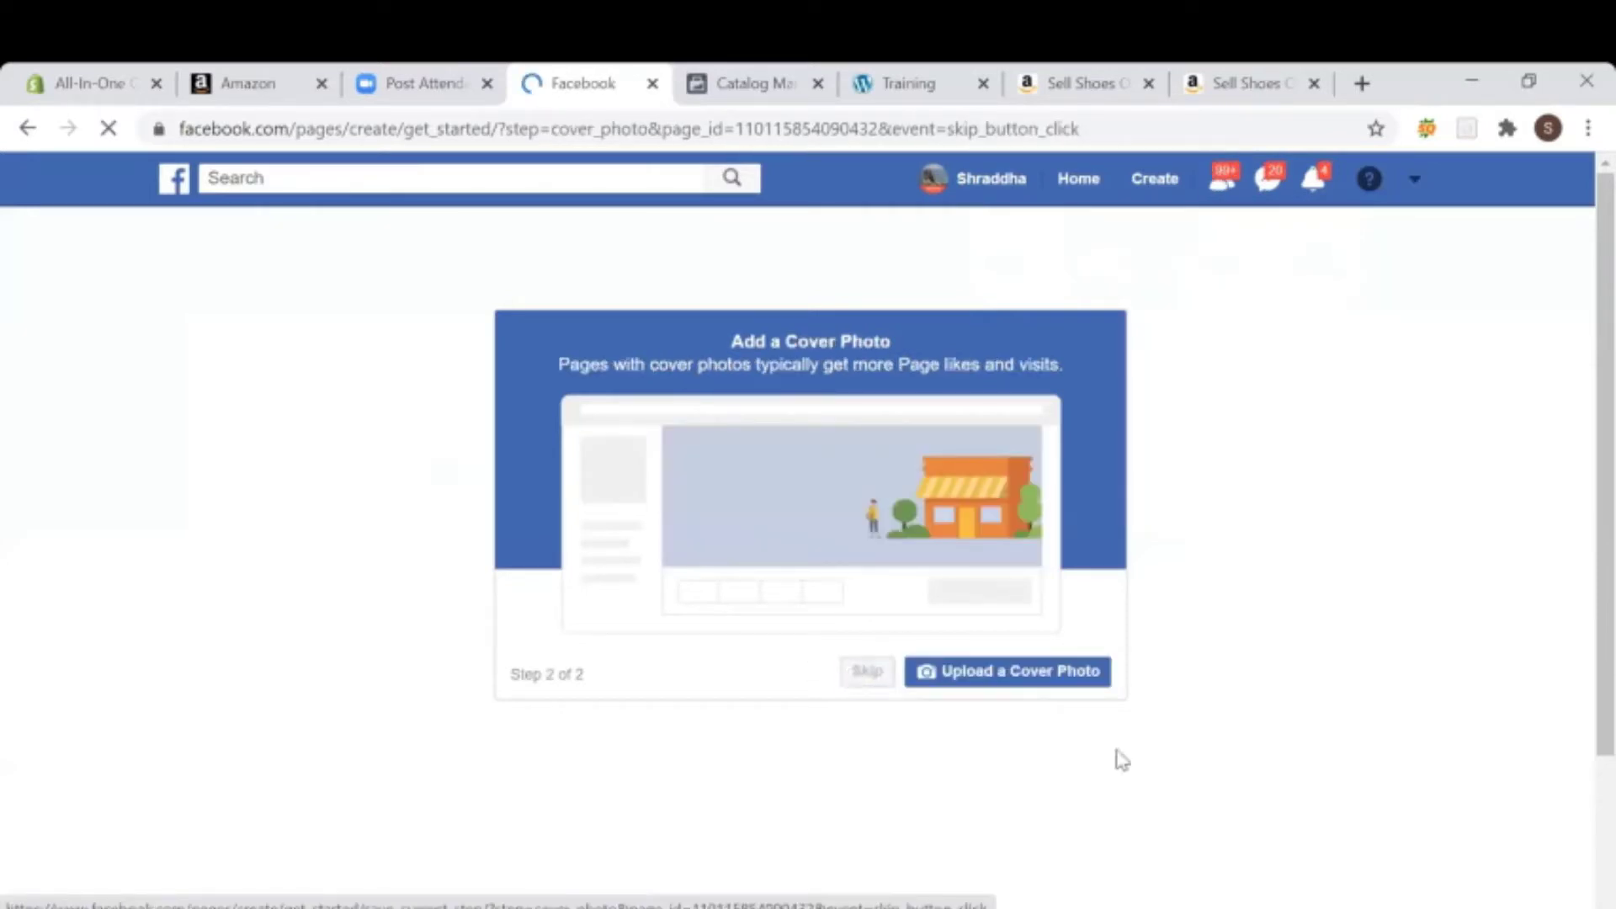
pyautogui.click(864, 676)
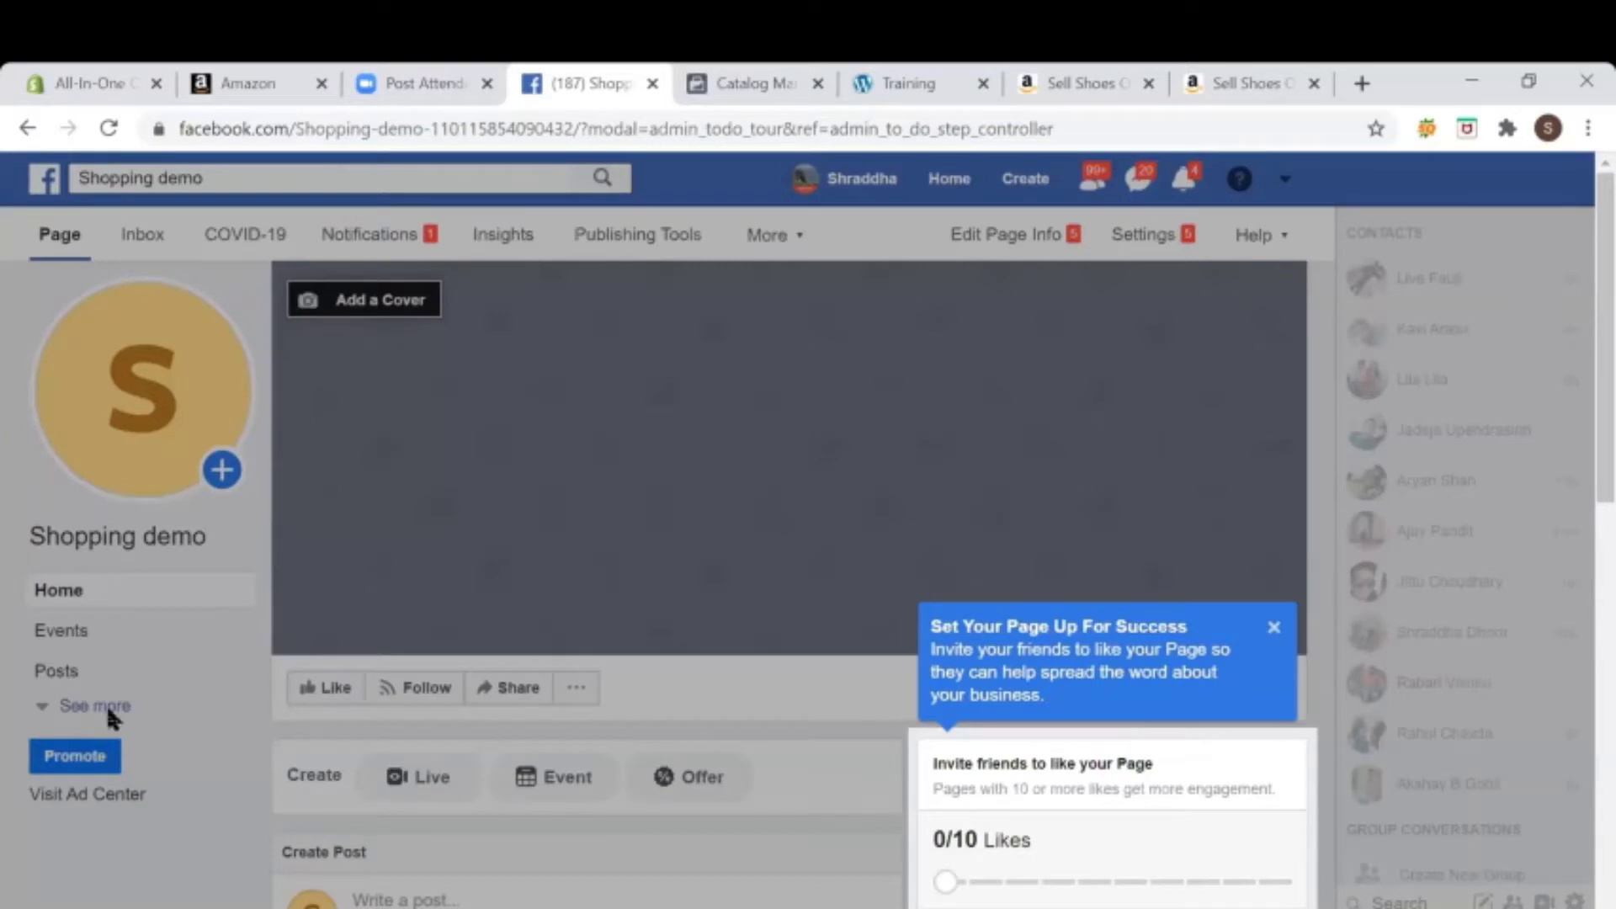
pyautogui.click(1273, 627)
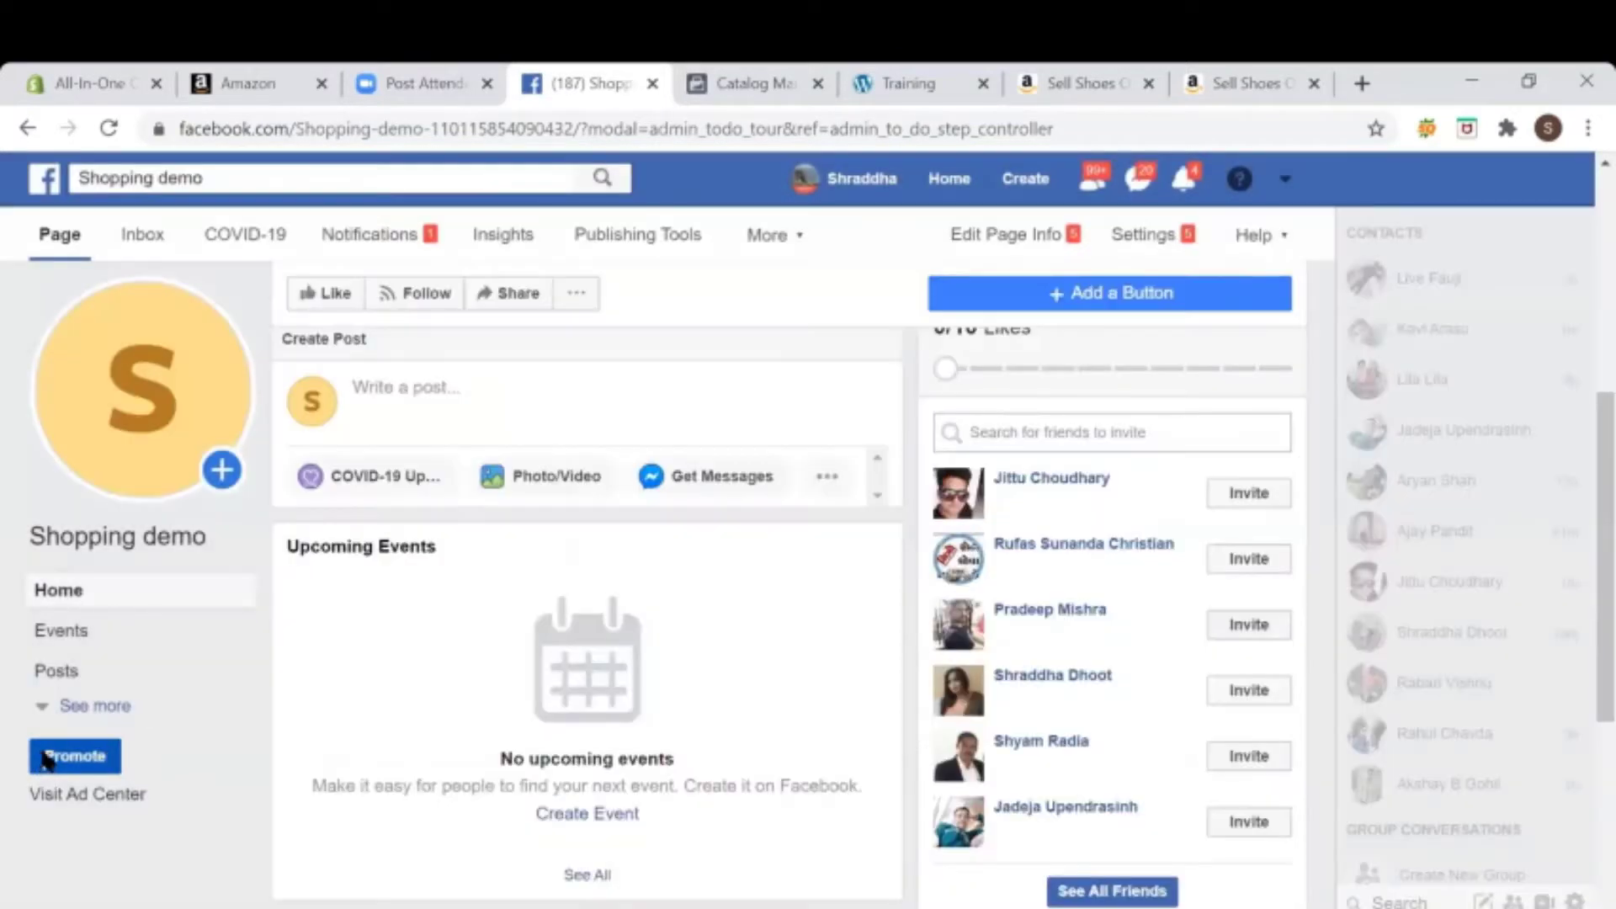
# Step: Open the page's Shop section and agree to the Merchant Terms and Policies
pyautogui.click(122, 708)
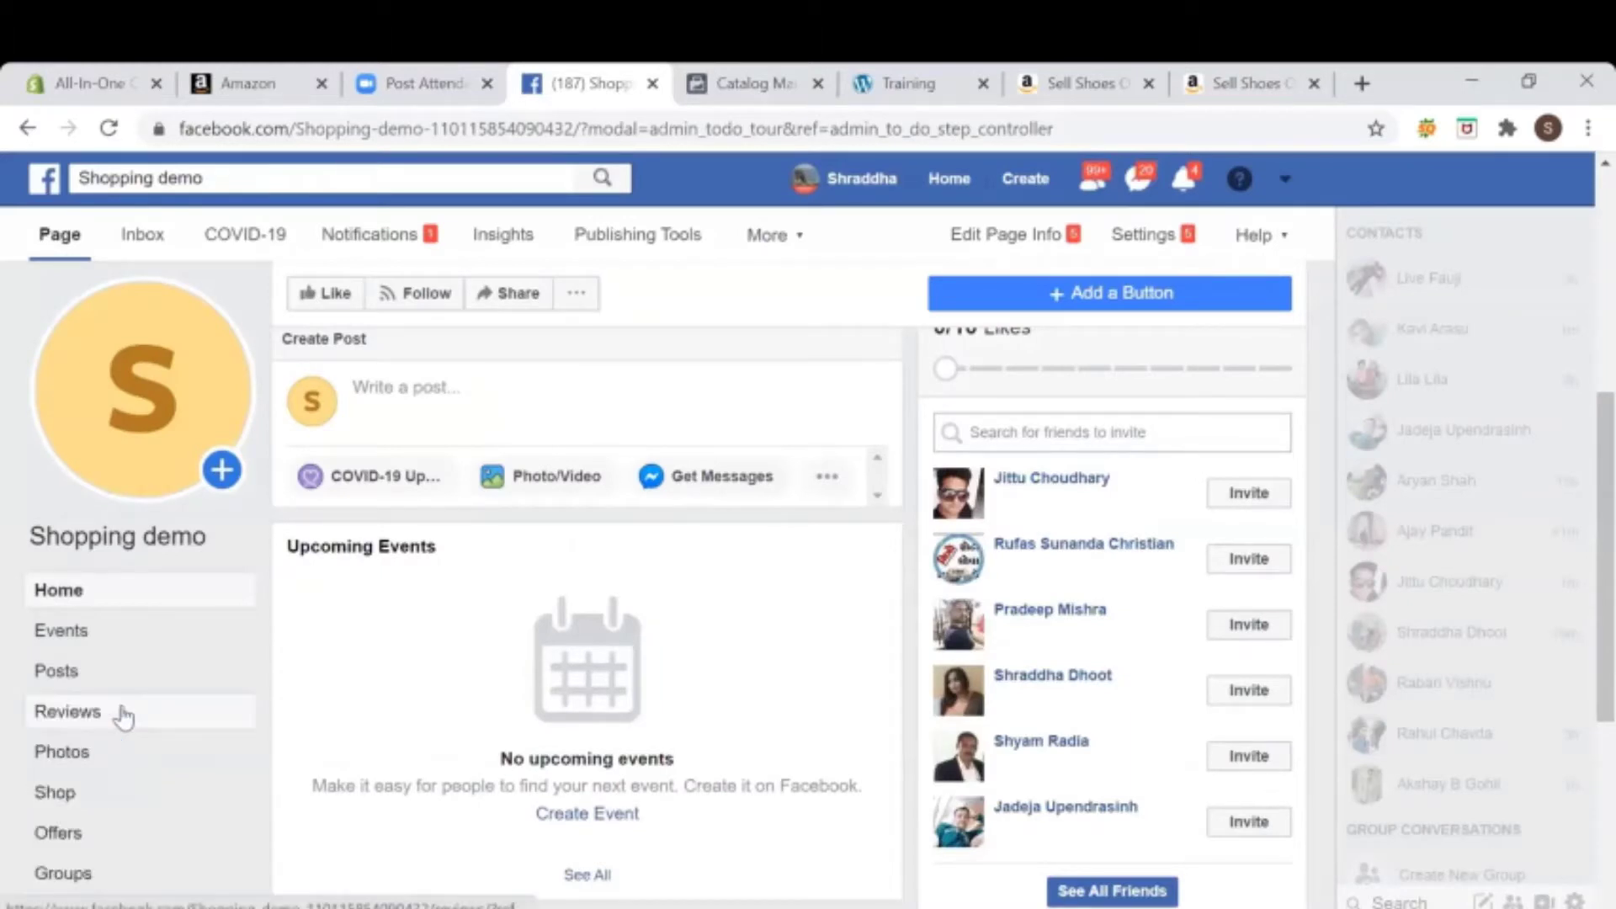
pyautogui.click(56, 792)
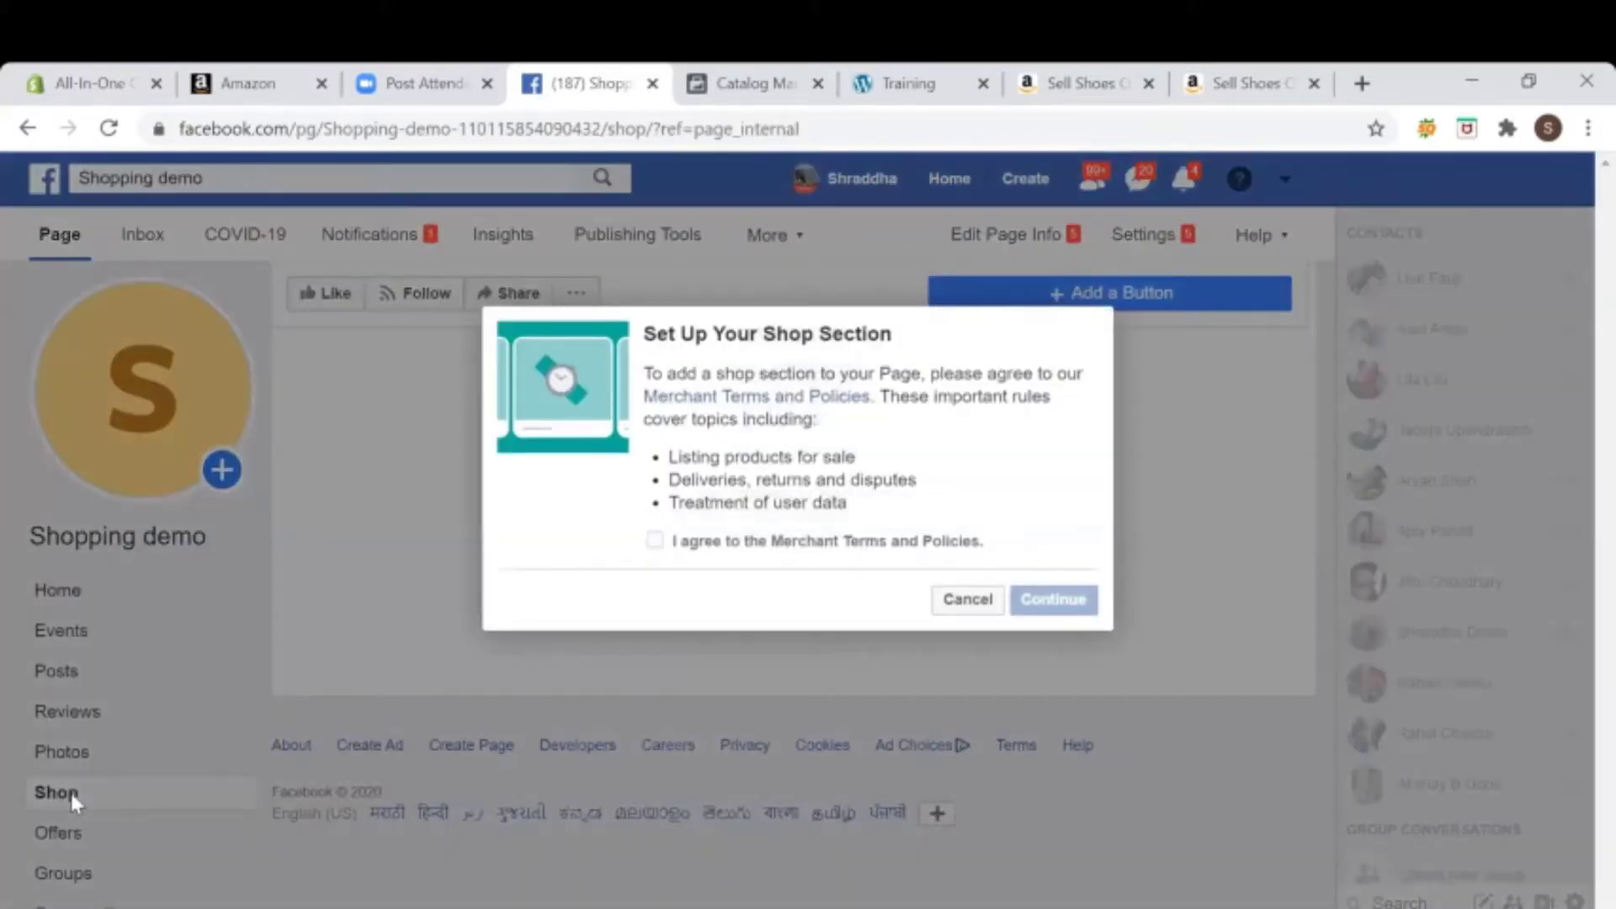
pyautogui.click(653, 542)
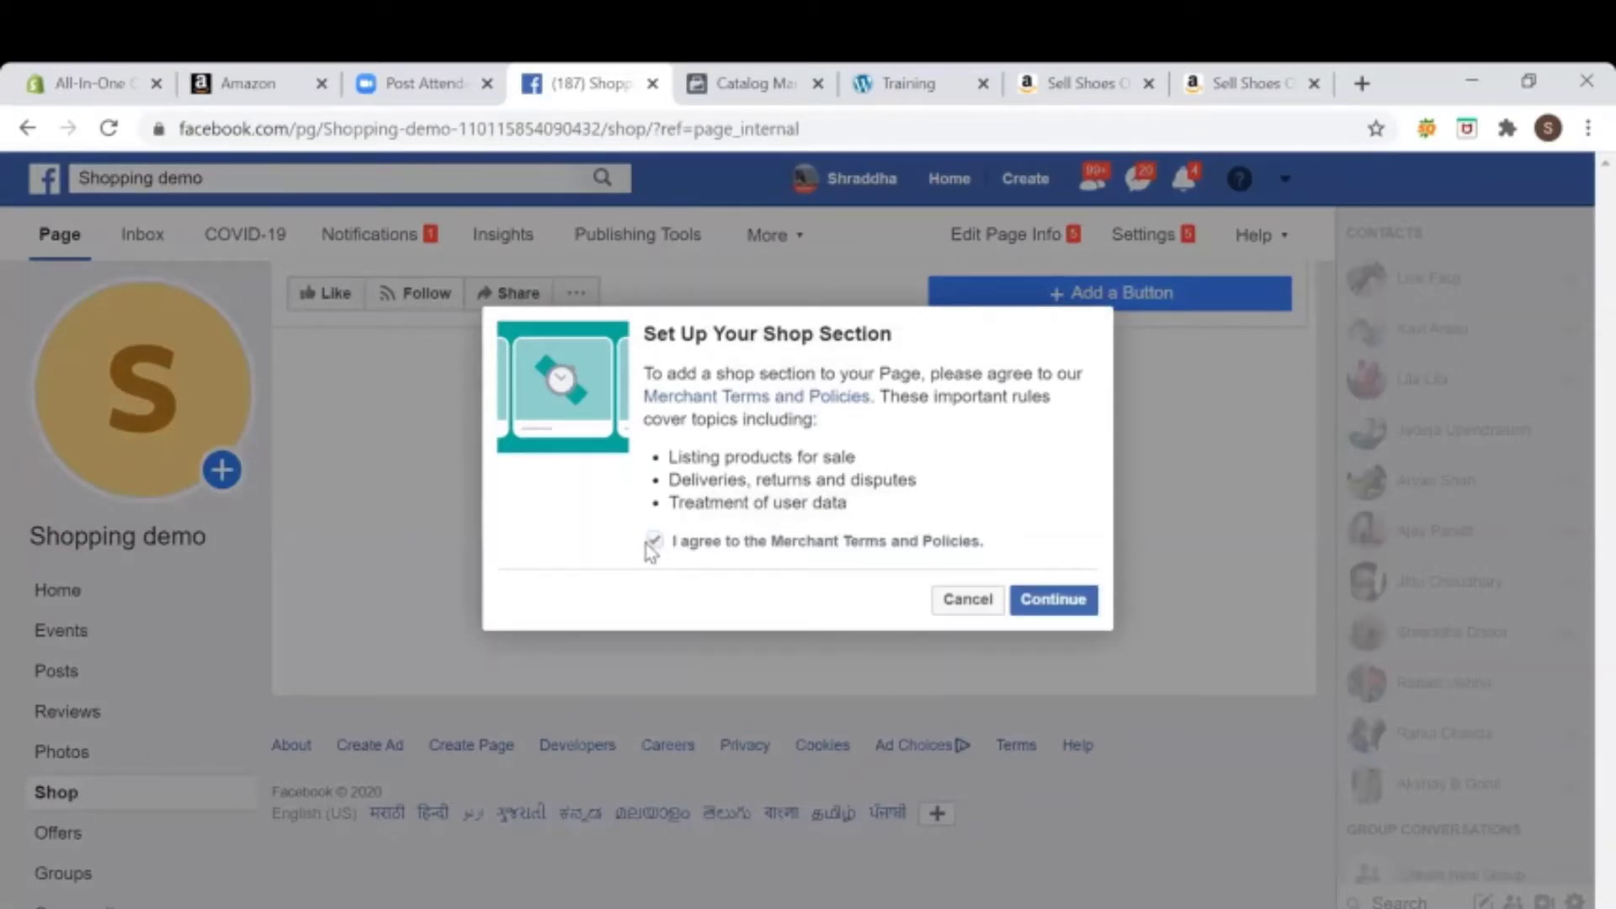
pyautogui.click(1041, 601)
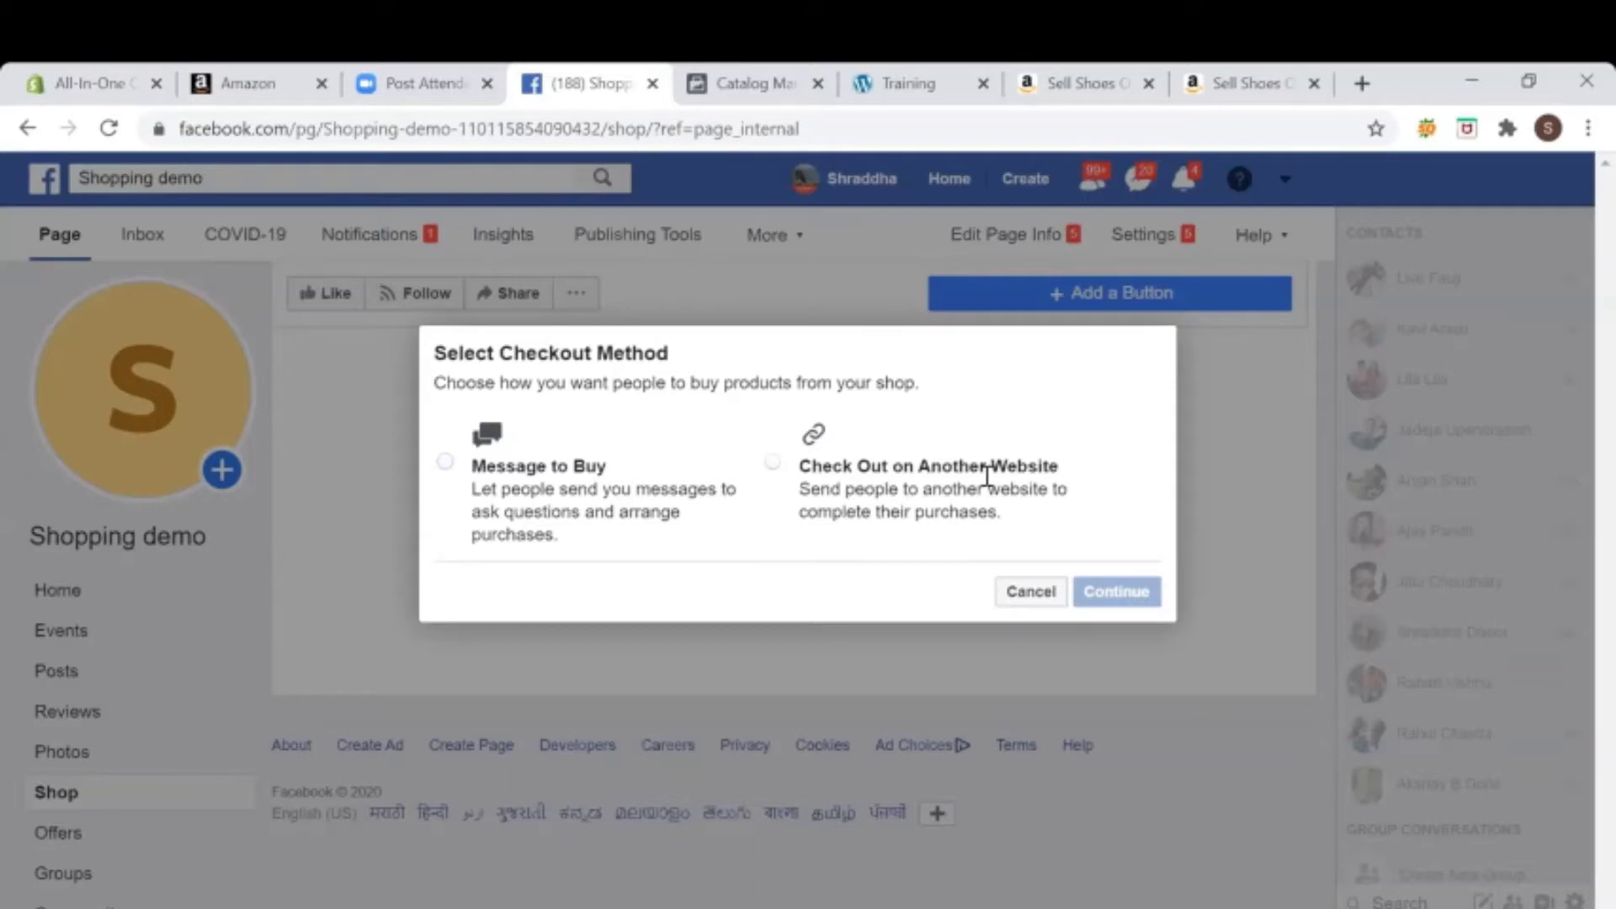
# Step: Choose Message to Buy as the shop's checkout method and save Indian Rupee as its currency
pyautogui.click(773, 463)
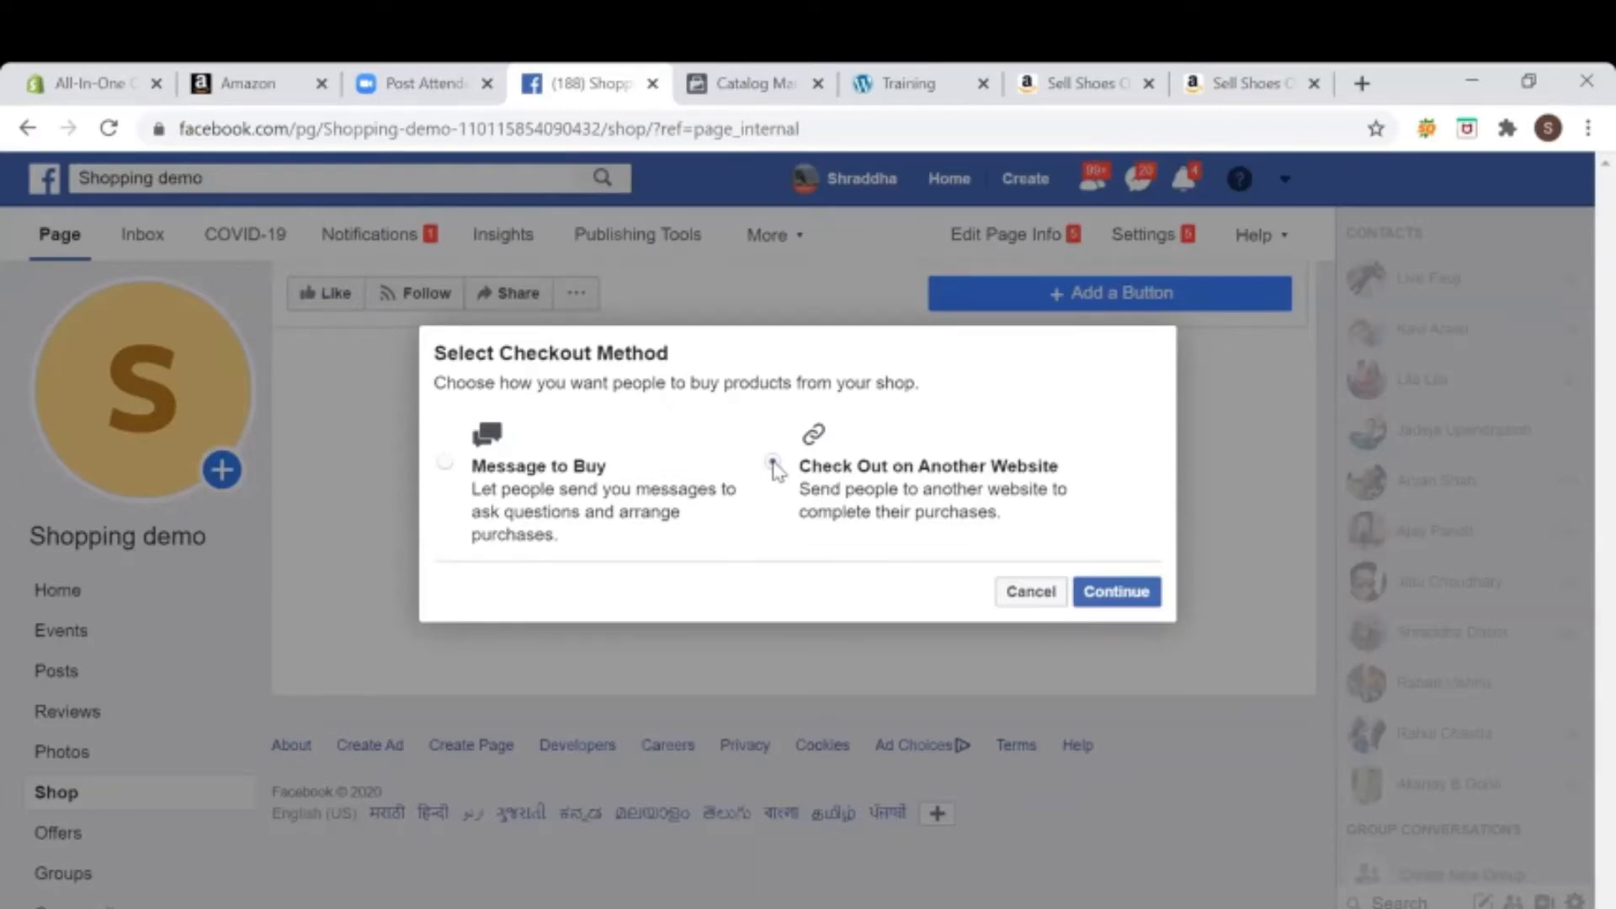
pyautogui.click(446, 466)
pyautogui.click(445, 464)
pyautogui.click(1111, 591)
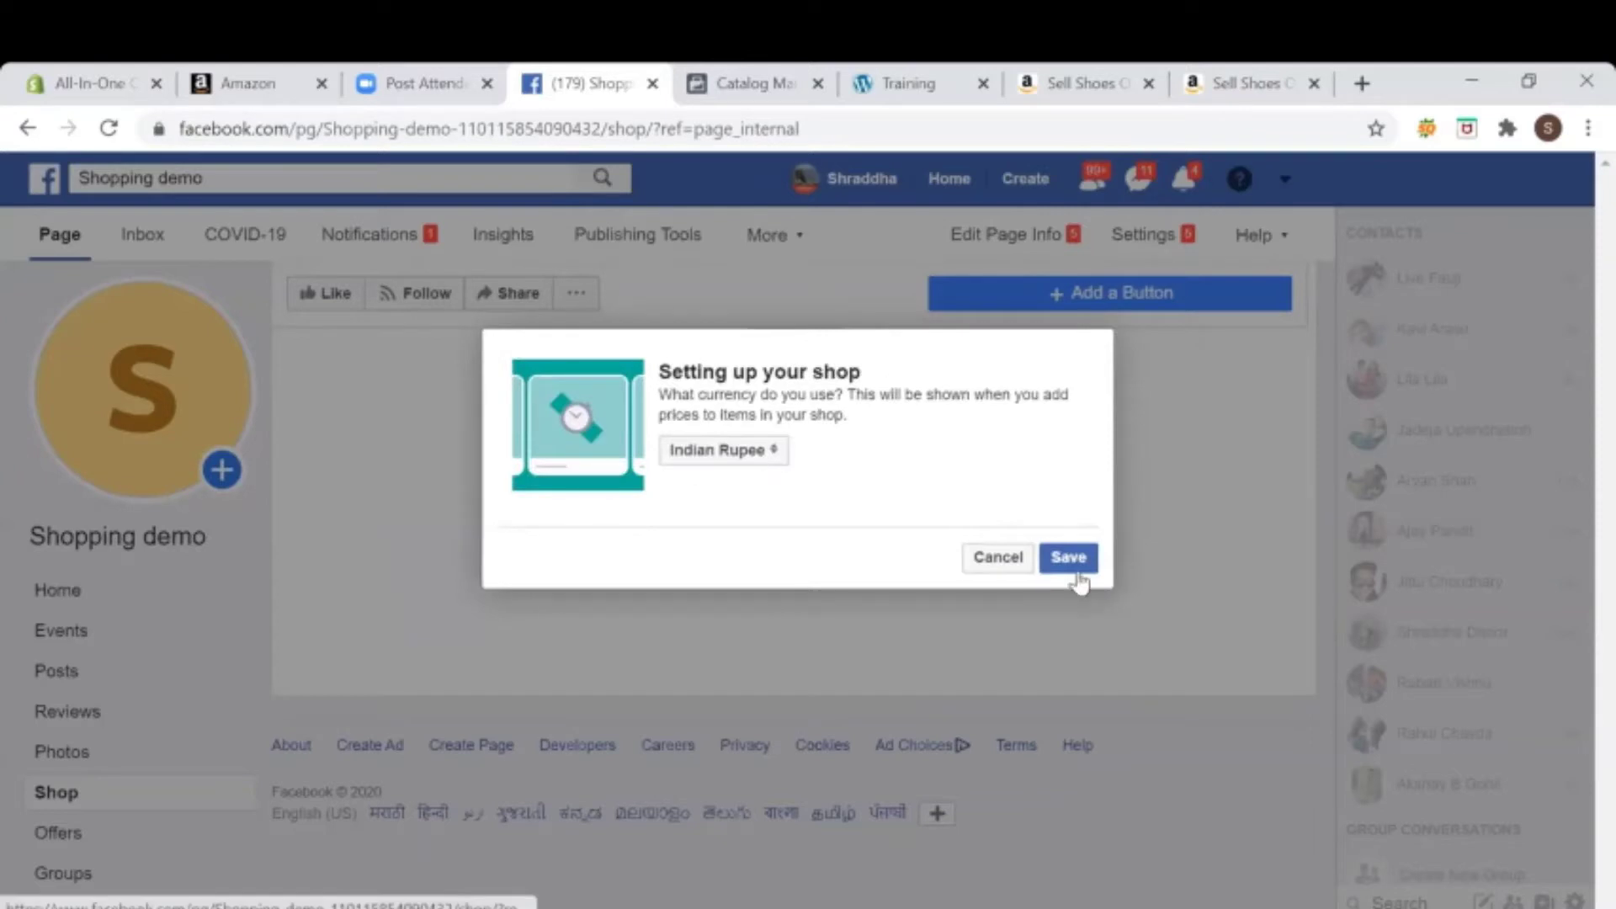
pyautogui.click(1077, 562)
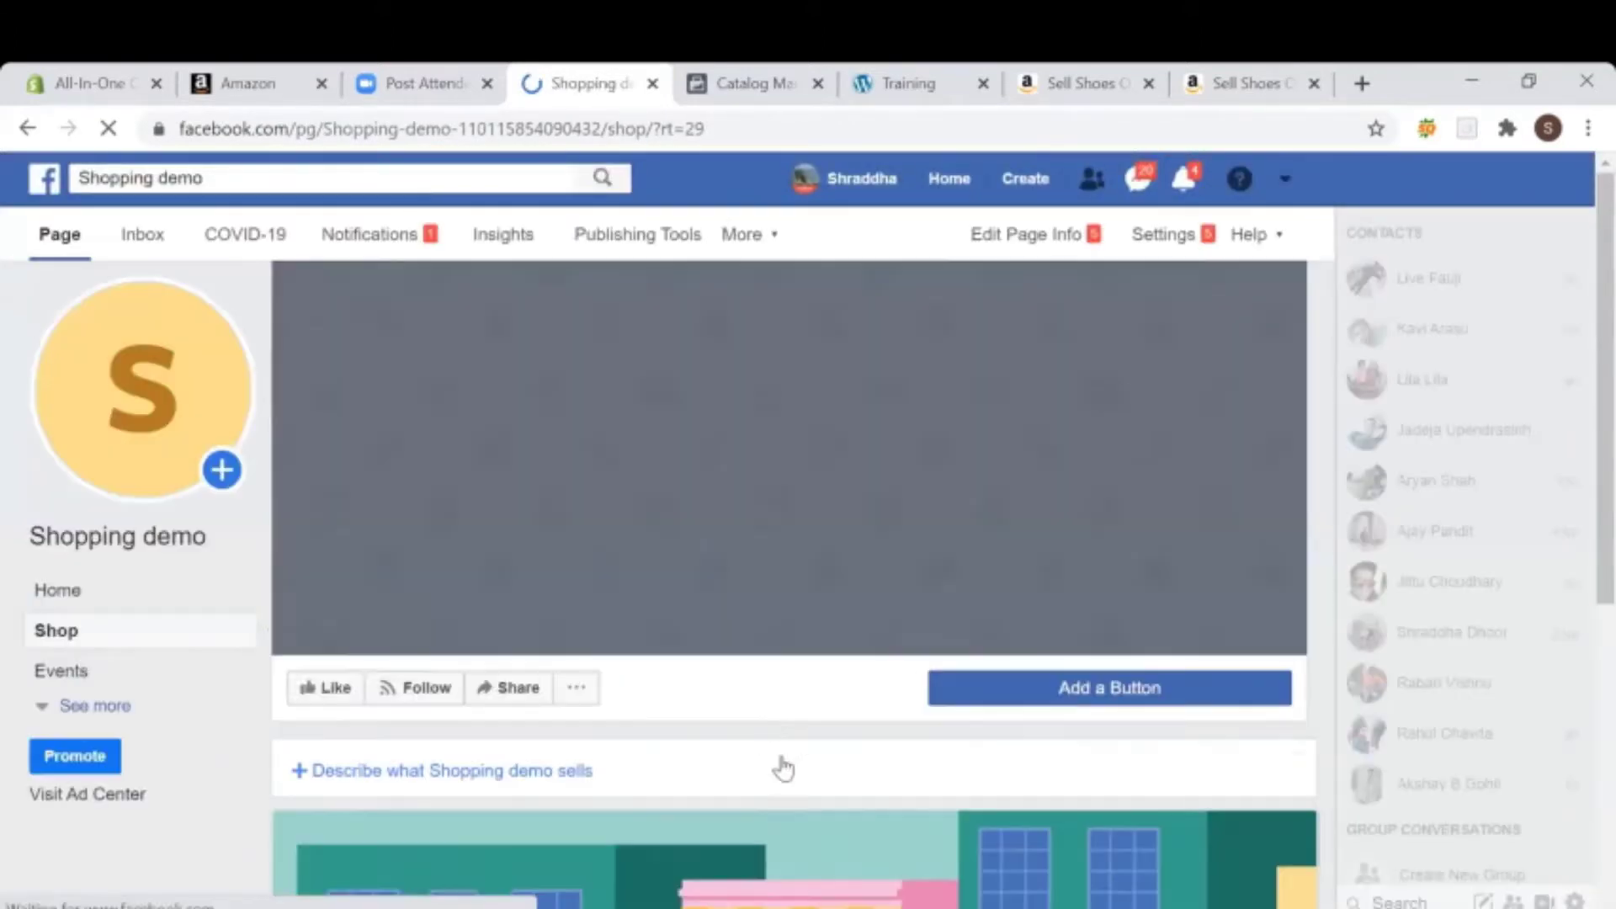
# Step: Try out the new-product form with the sale and share-on-Page options turned on, view the condition choices, and cancel without adding a product
pyautogui.scroll(-5, 804, 755)
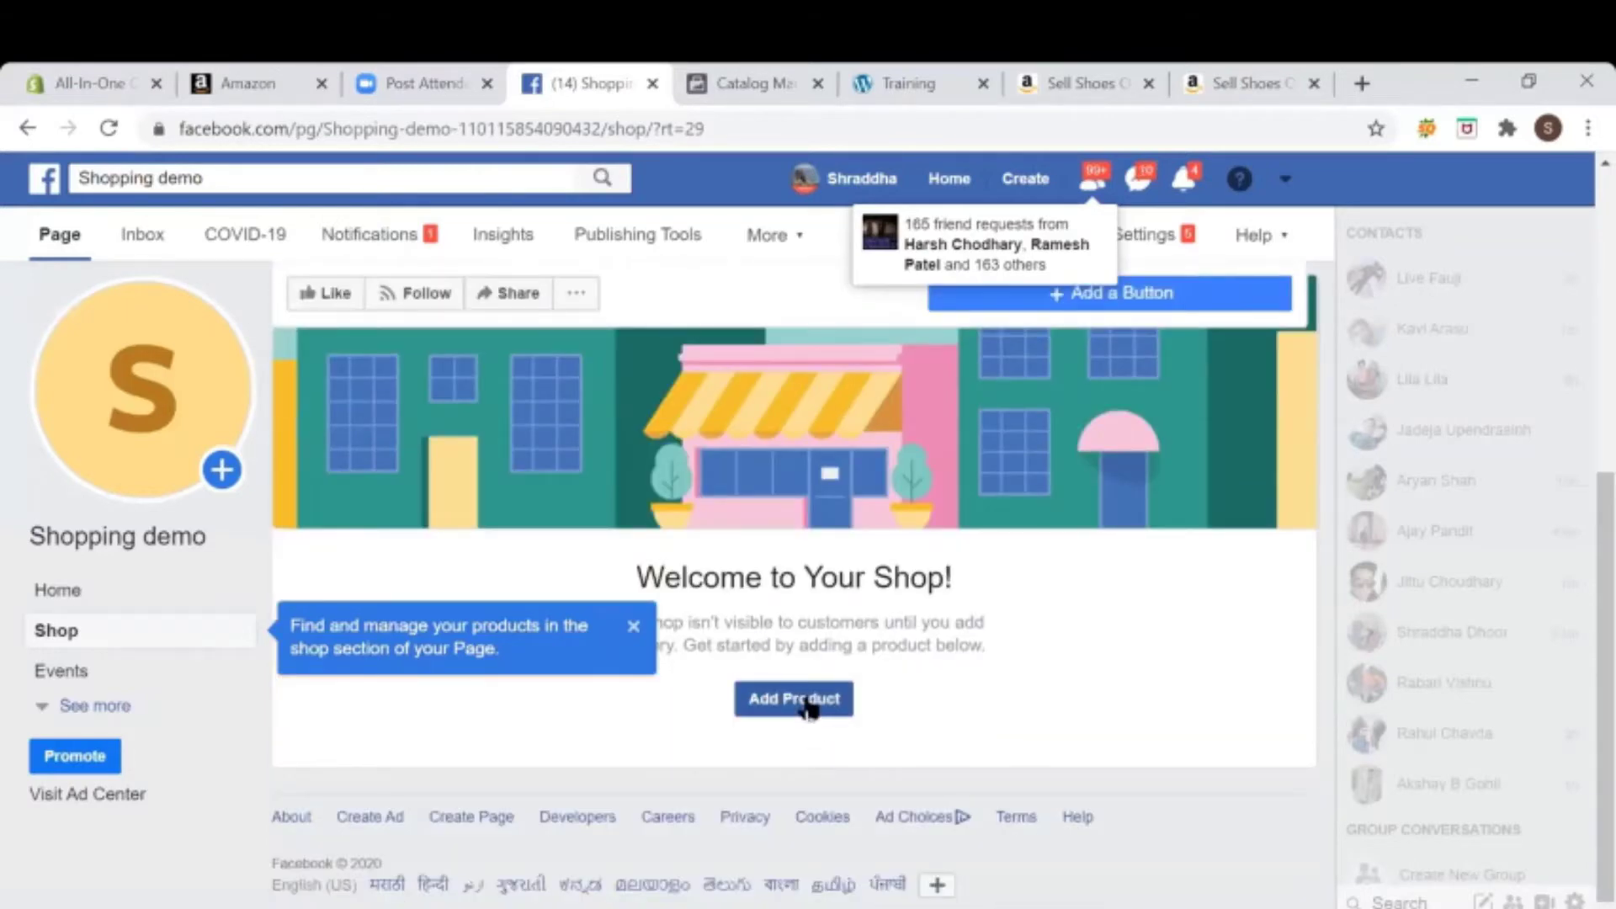
pyautogui.click(808, 706)
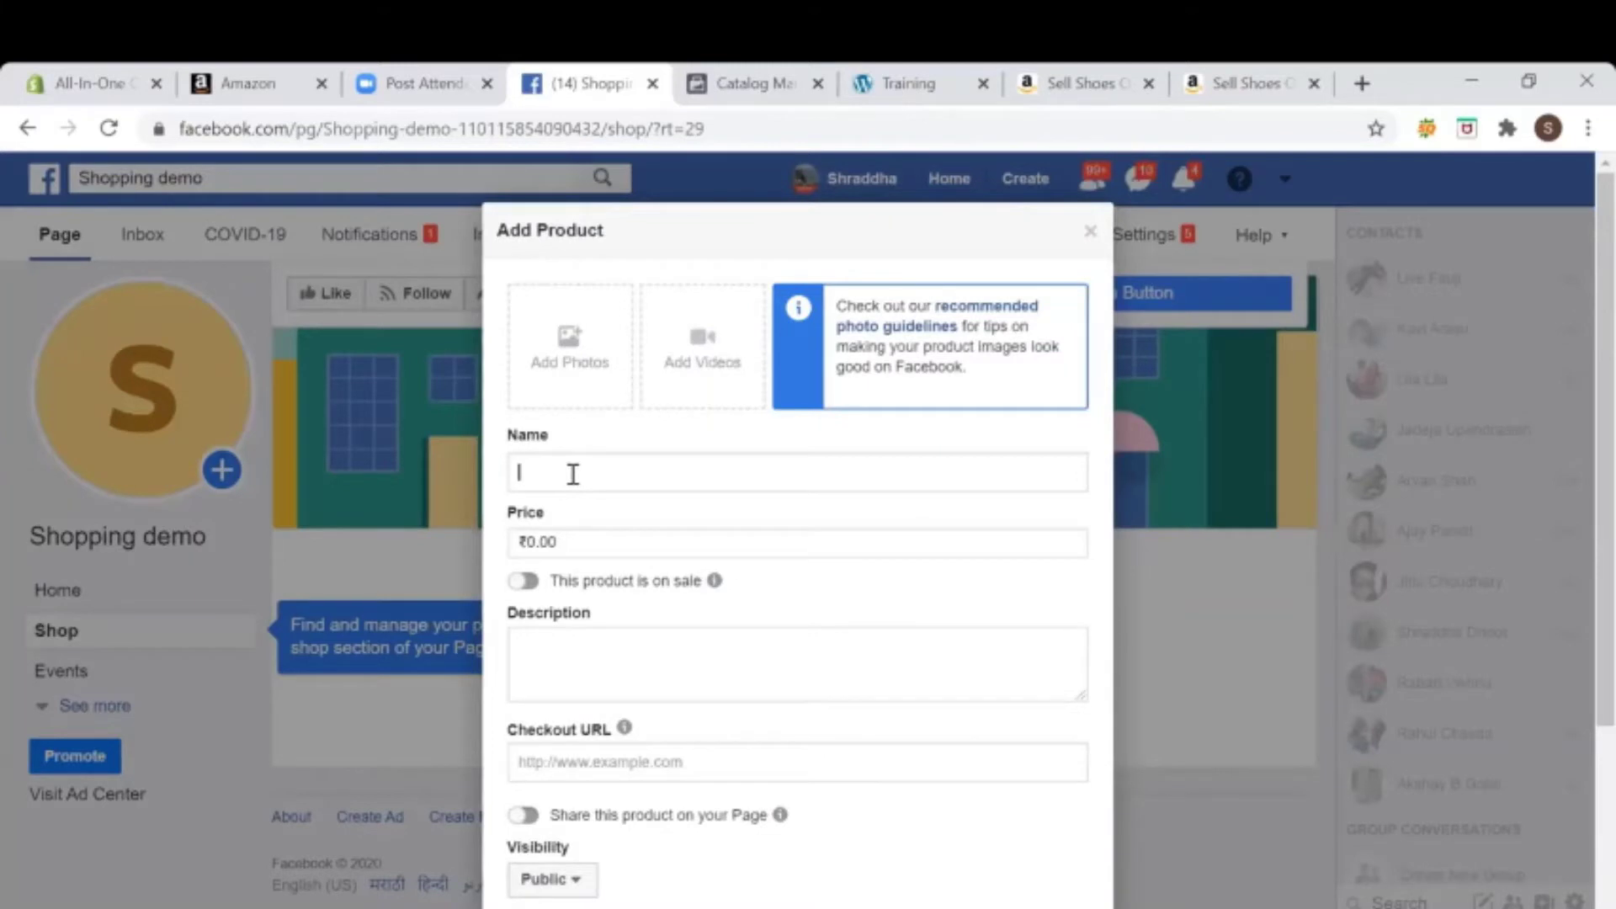
pyautogui.click(581, 539)
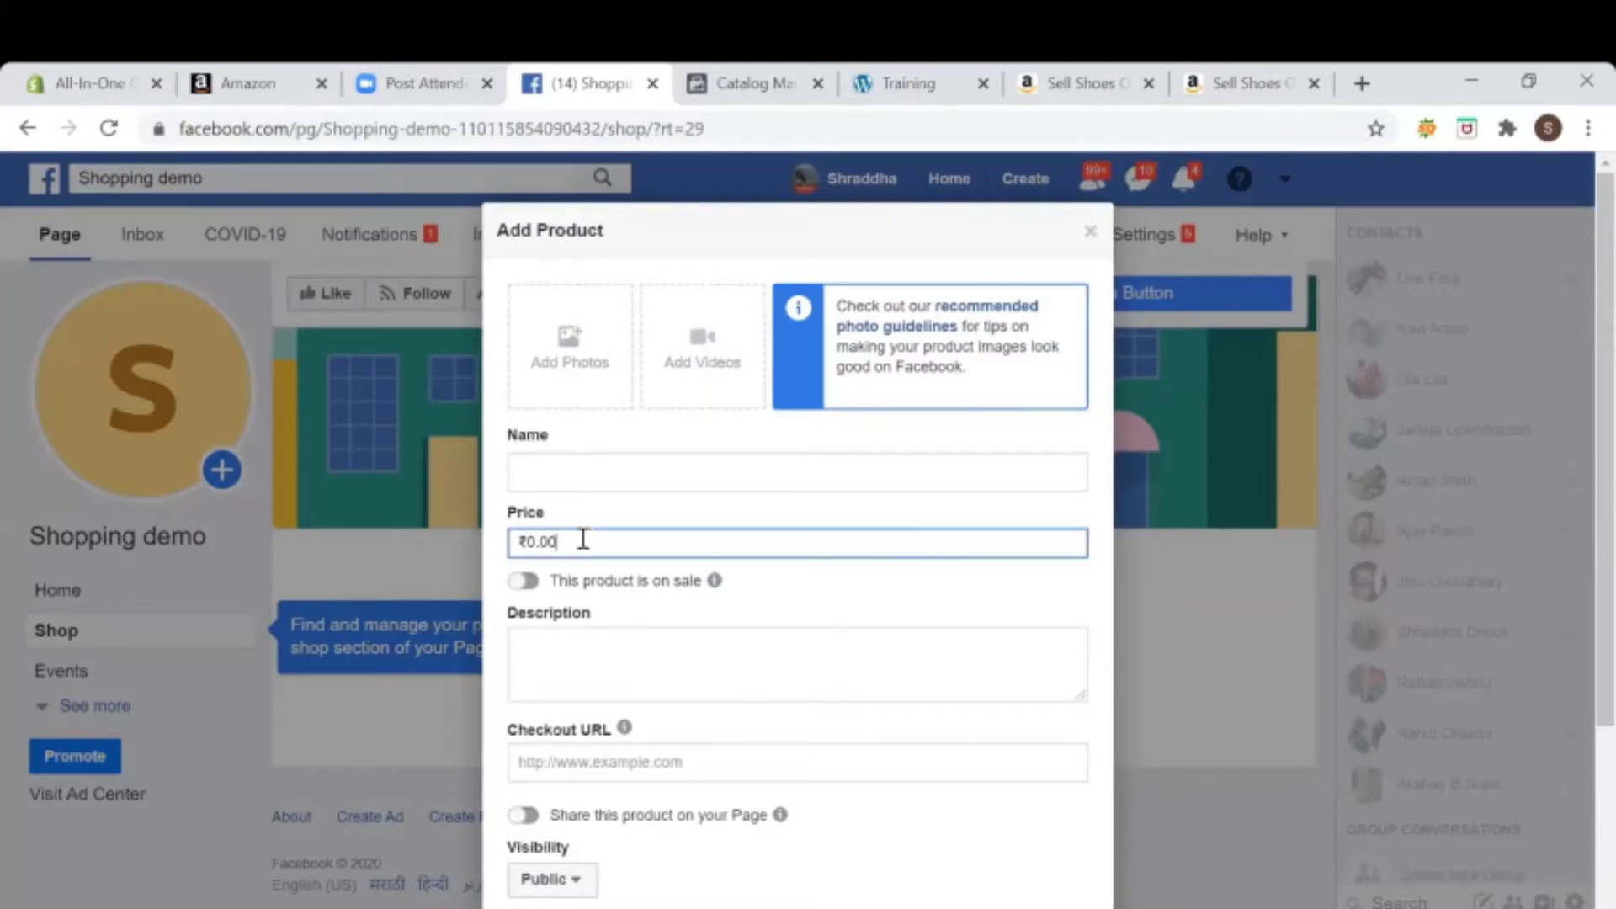
pyautogui.click(522, 585)
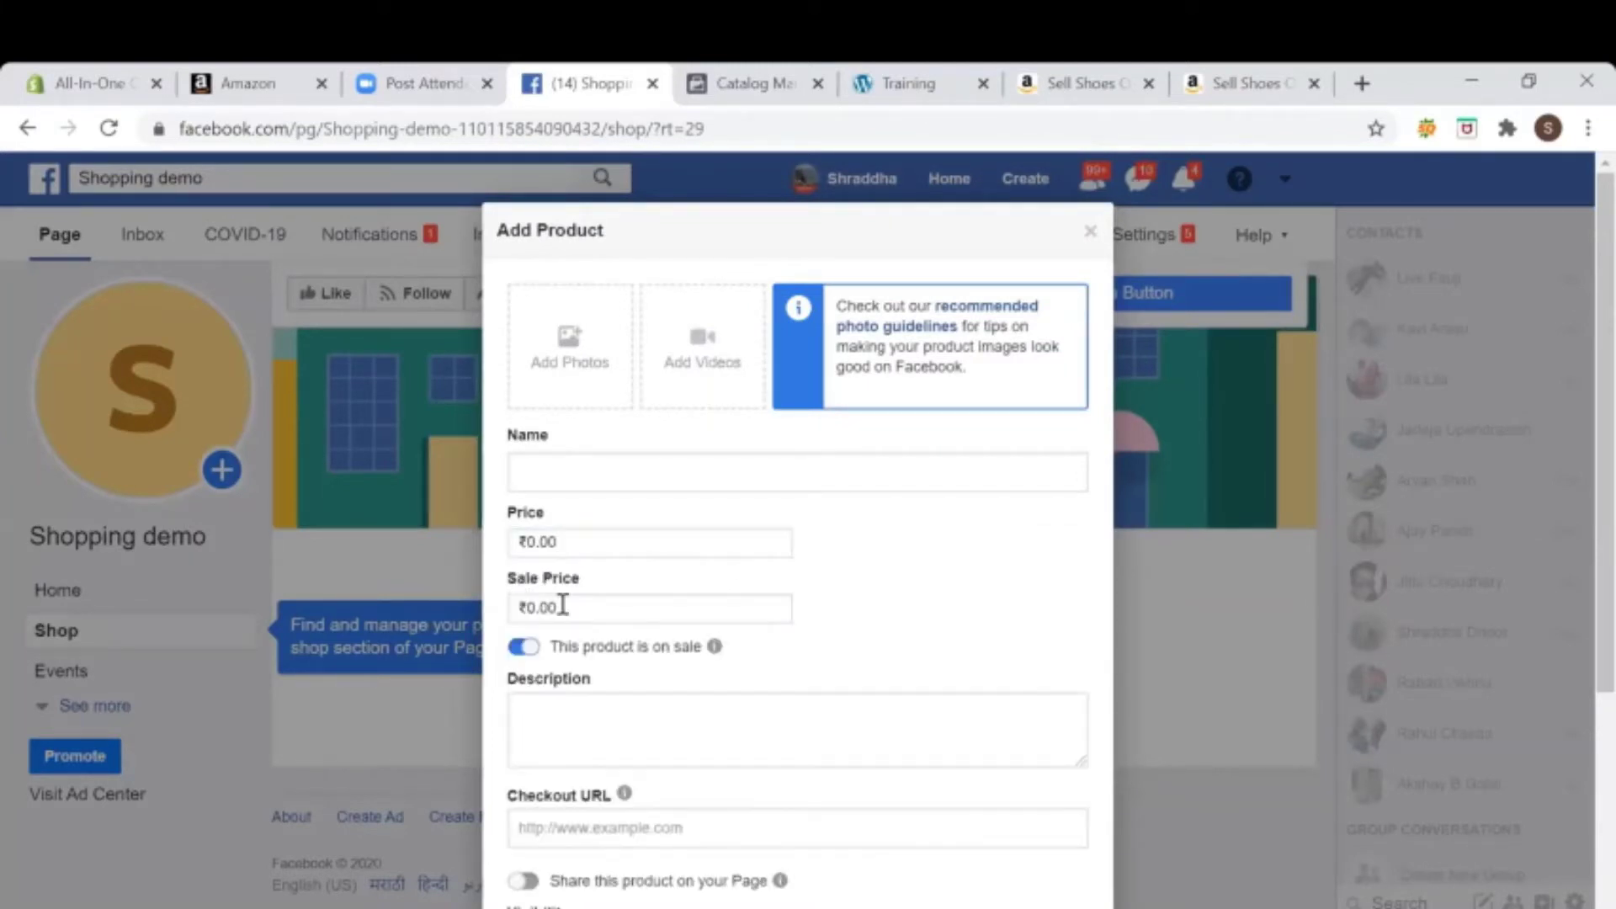
pyautogui.click(570, 735)
pyautogui.scroll(-2, 571, 736)
pyautogui.press('Tab')
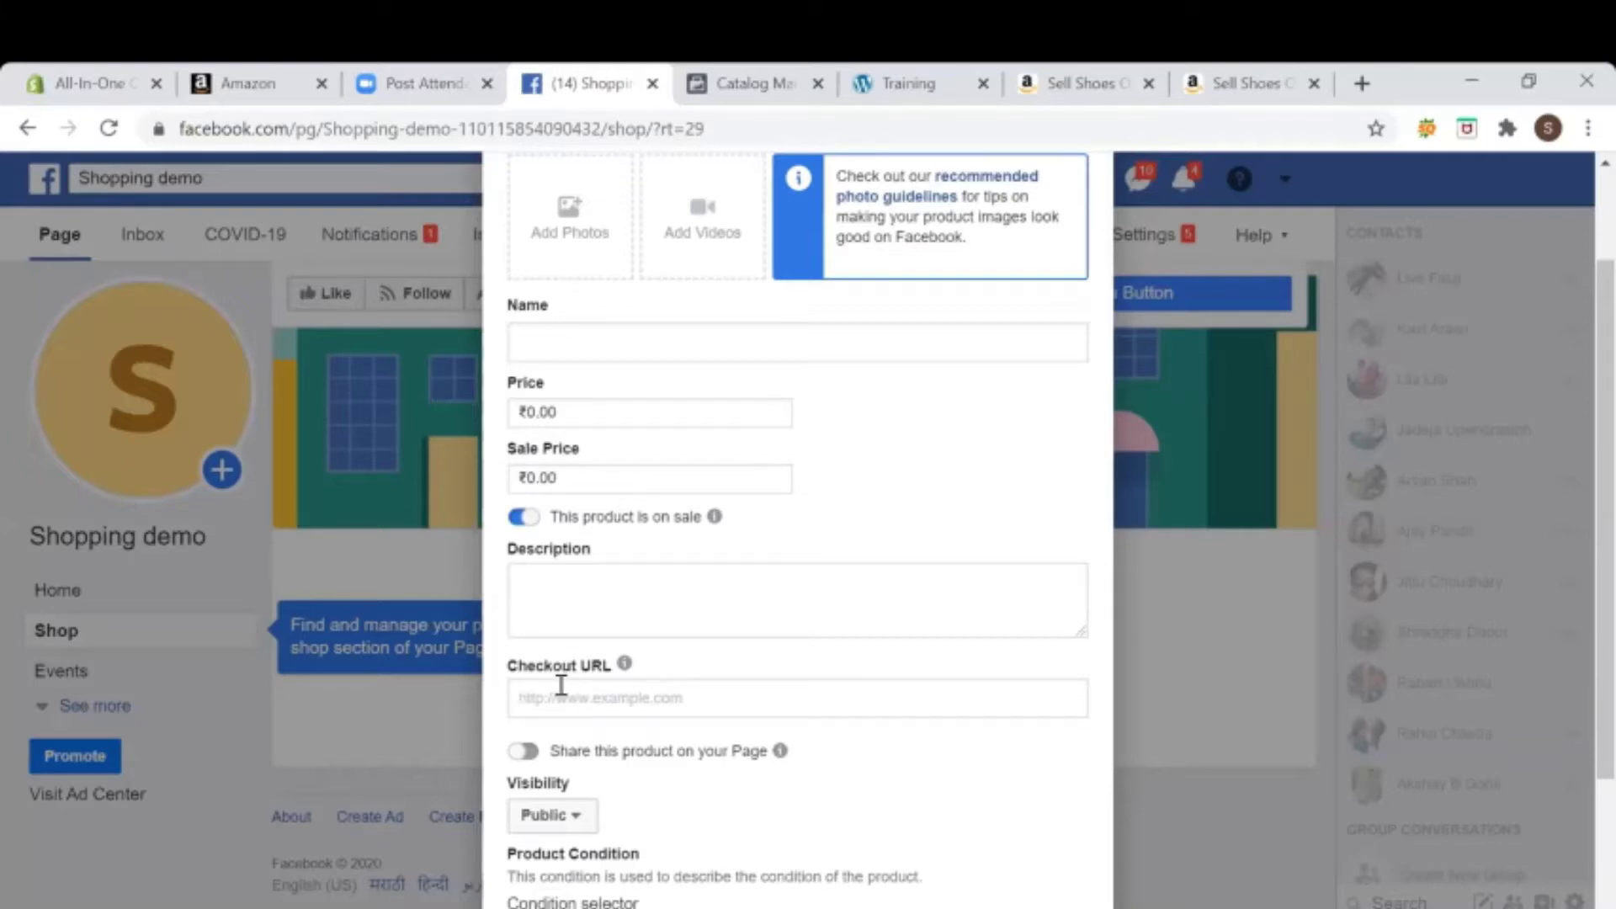
pyautogui.click(523, 752)
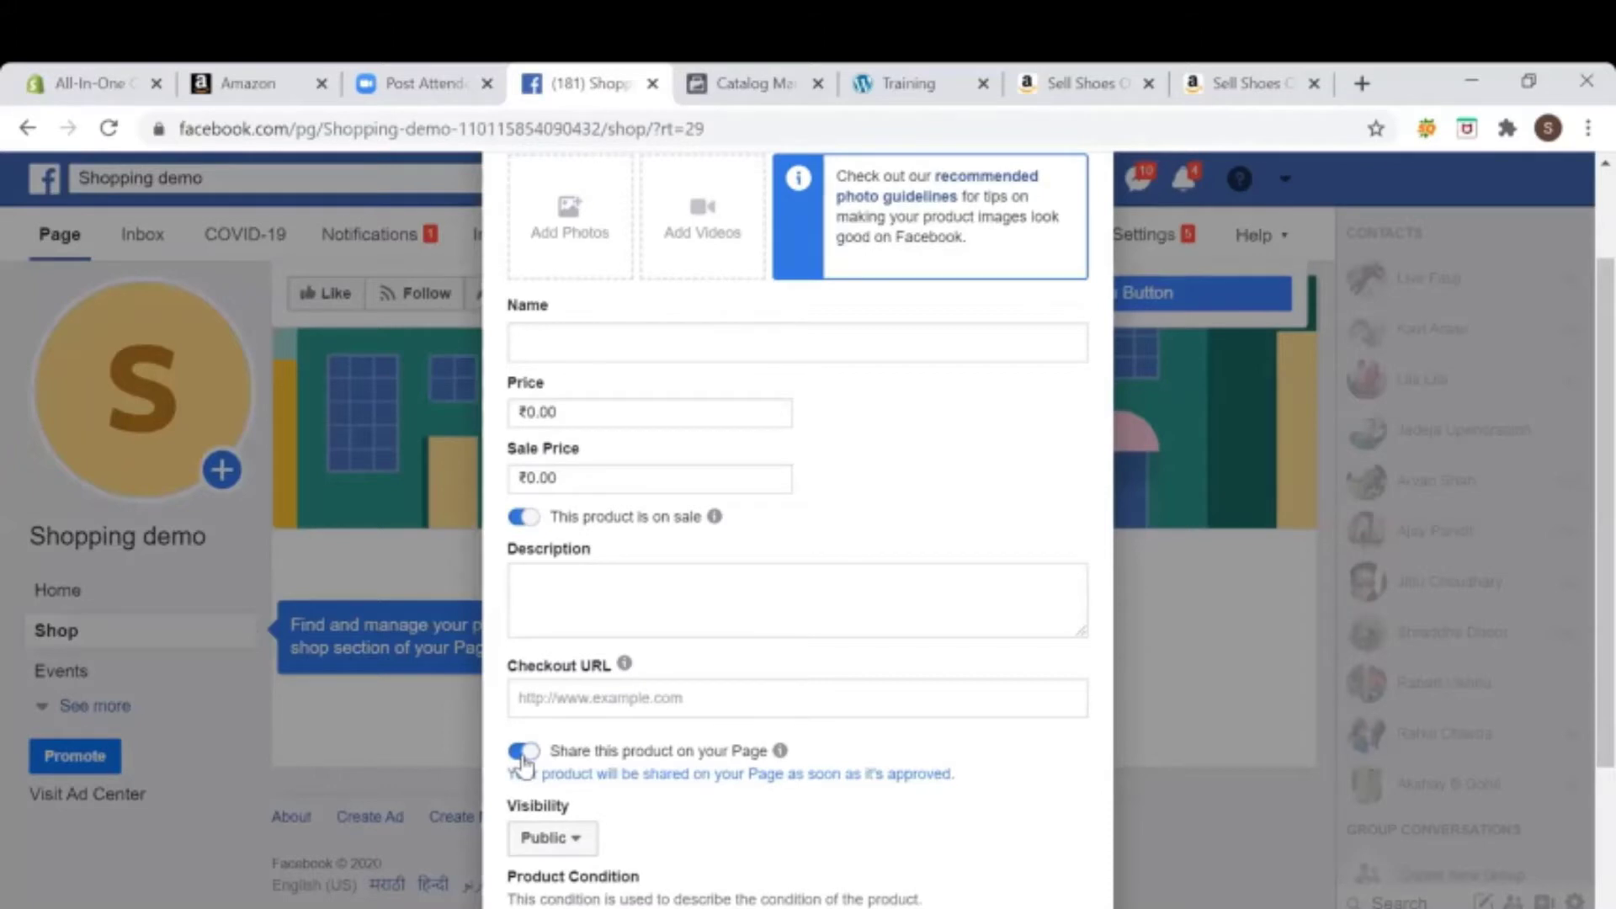
pyautogui.scroll(-3, 523, 761)
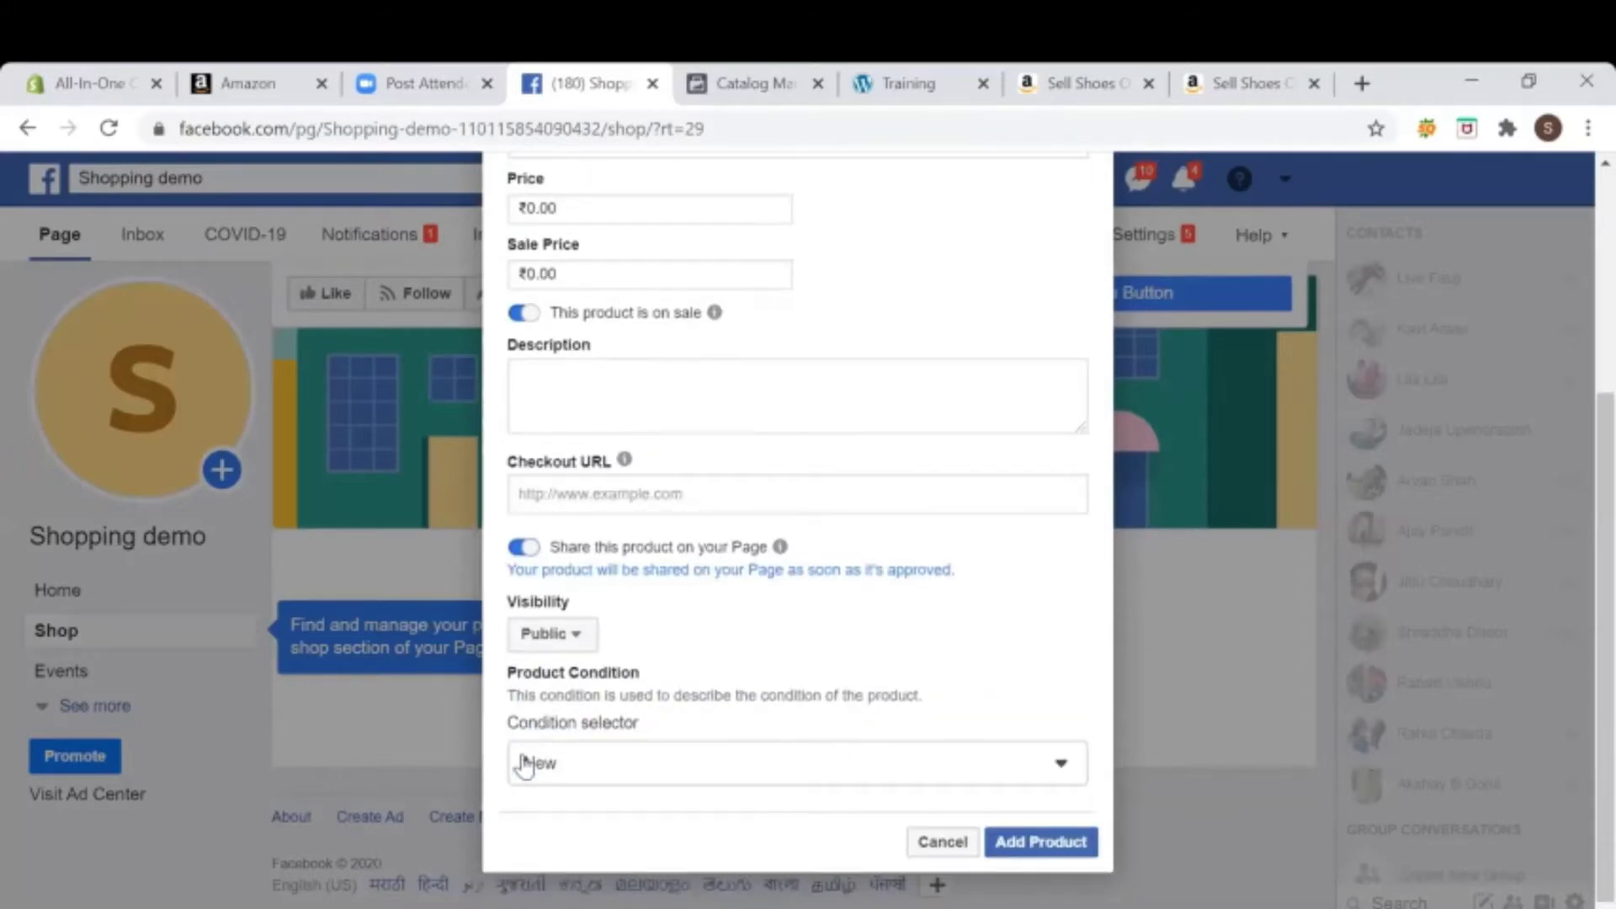
pyautogui.click(695, 761)
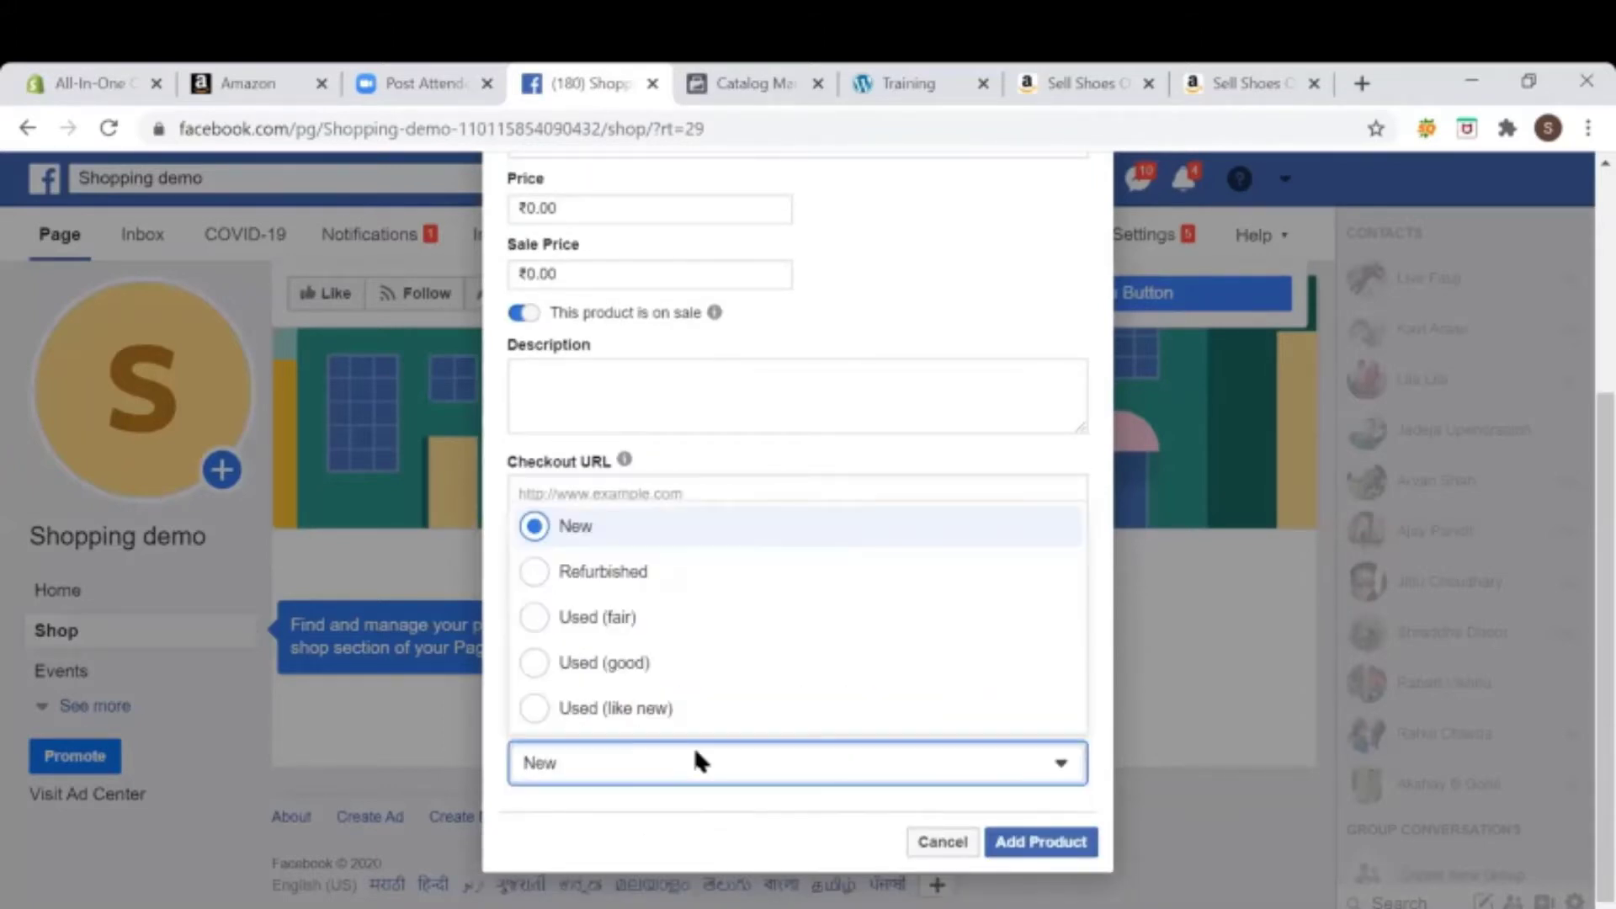
pyautogui.click(696, 754)
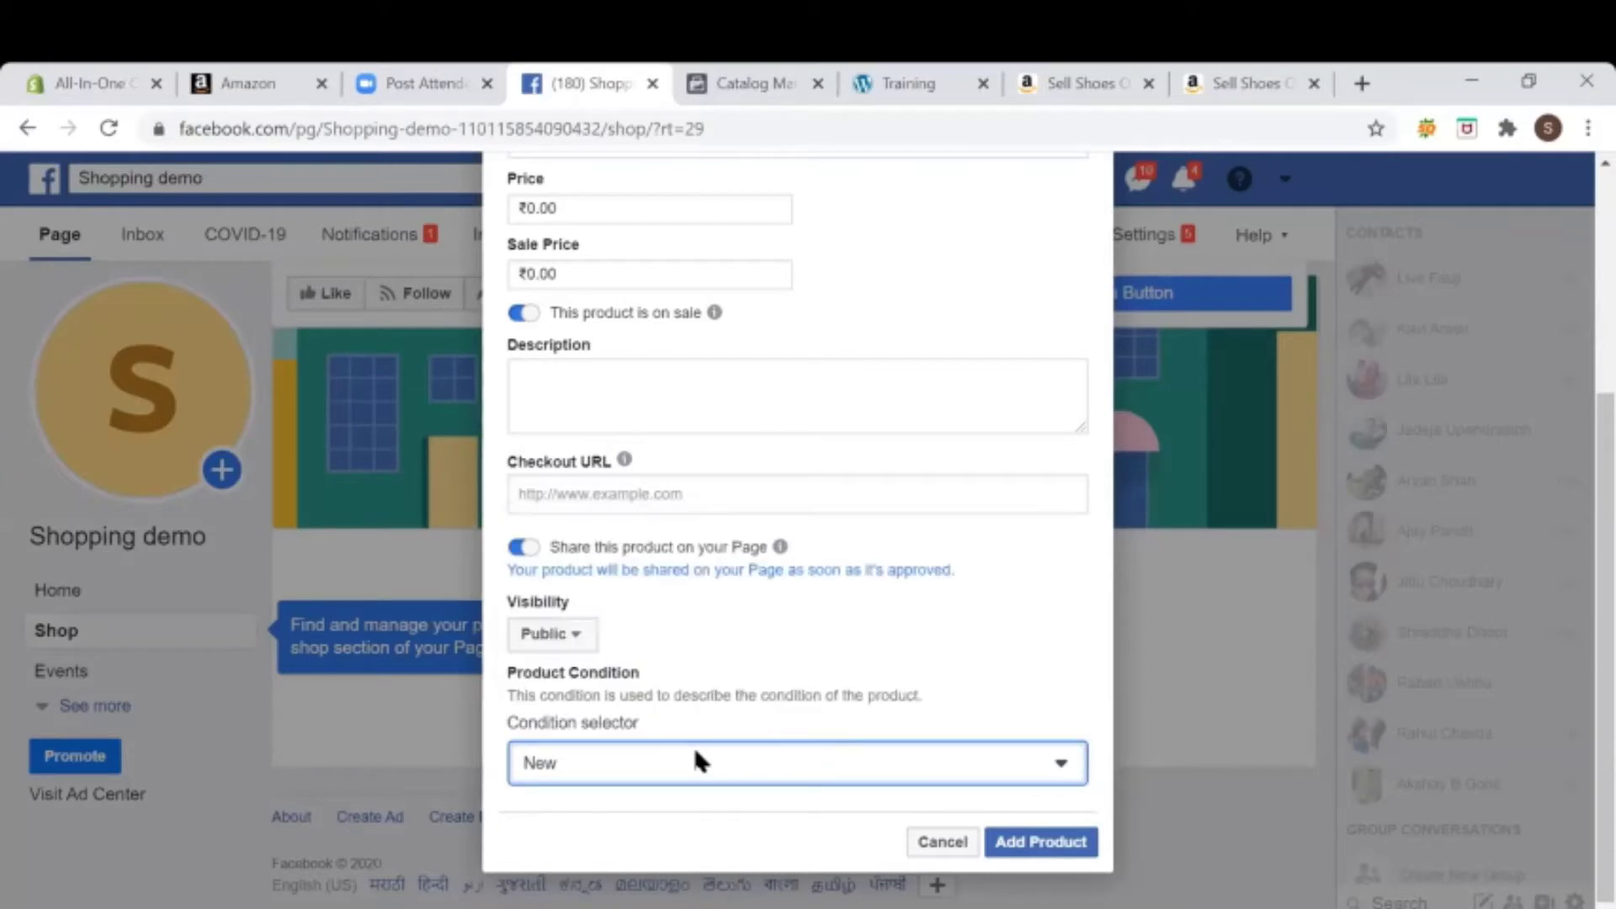
pyautogui.click(952, 842)
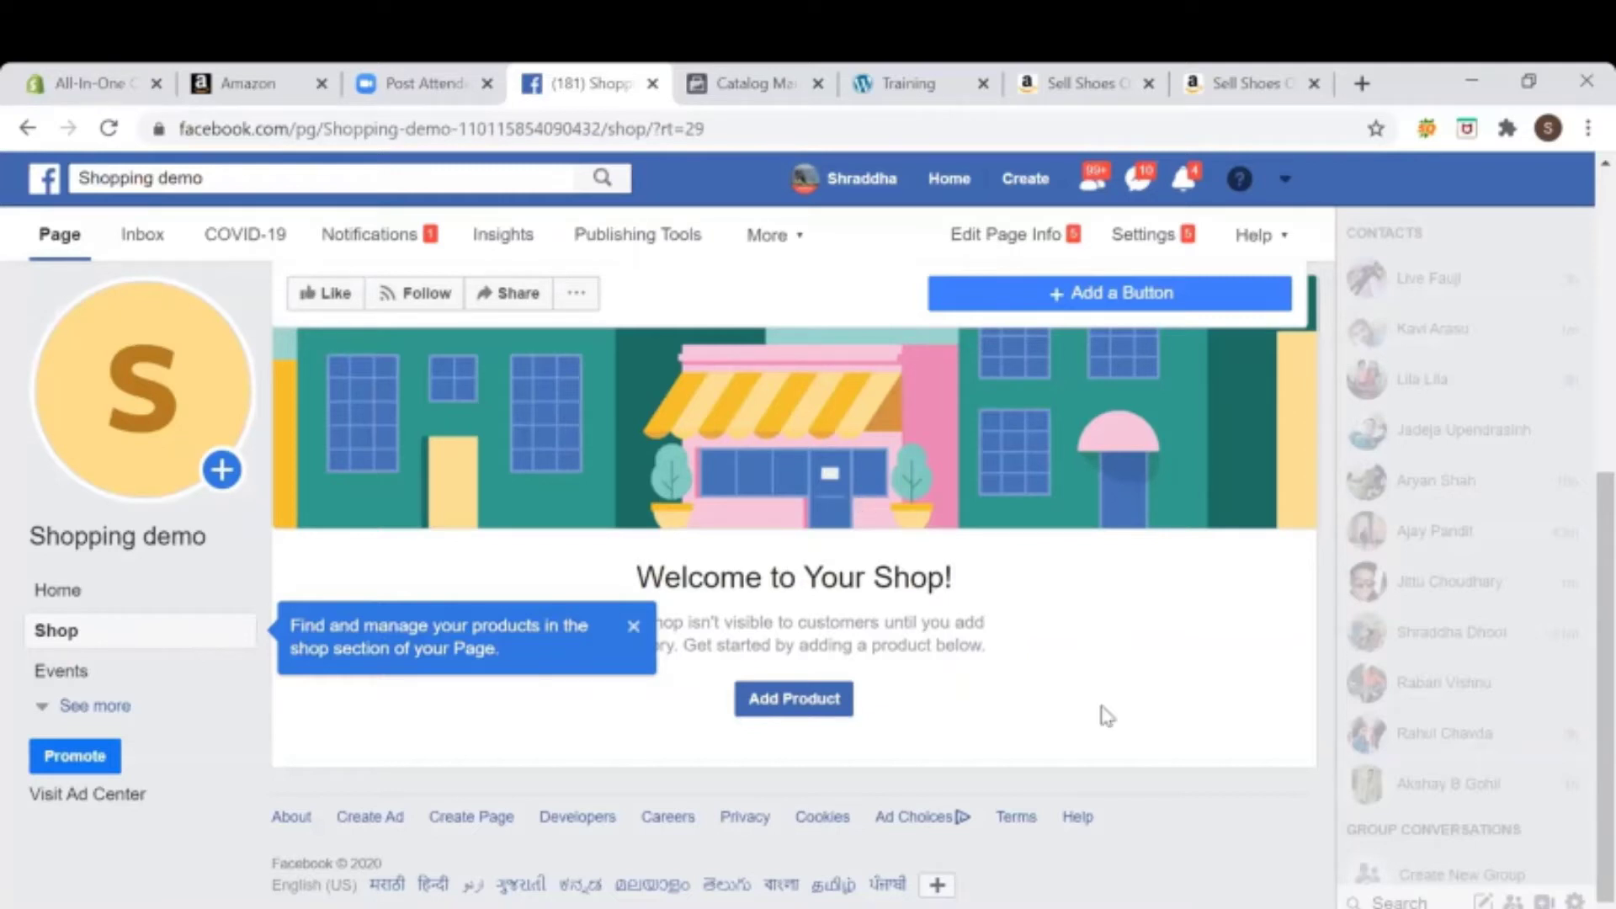
pyautogui.click(1192, 904)
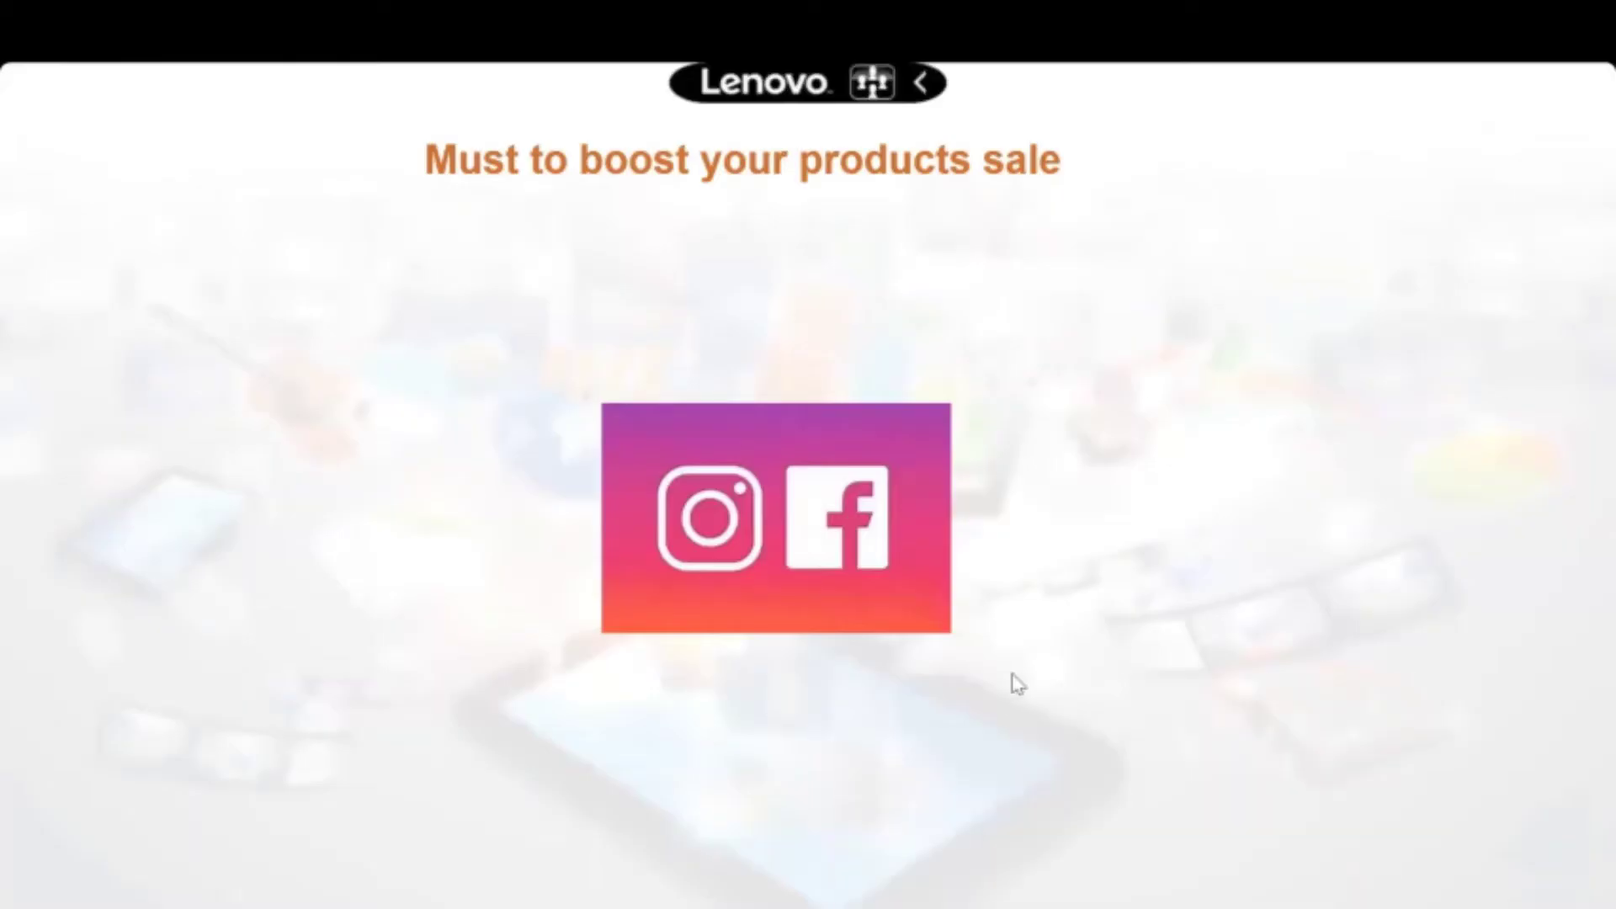
pyautogui.click(1018, 684)
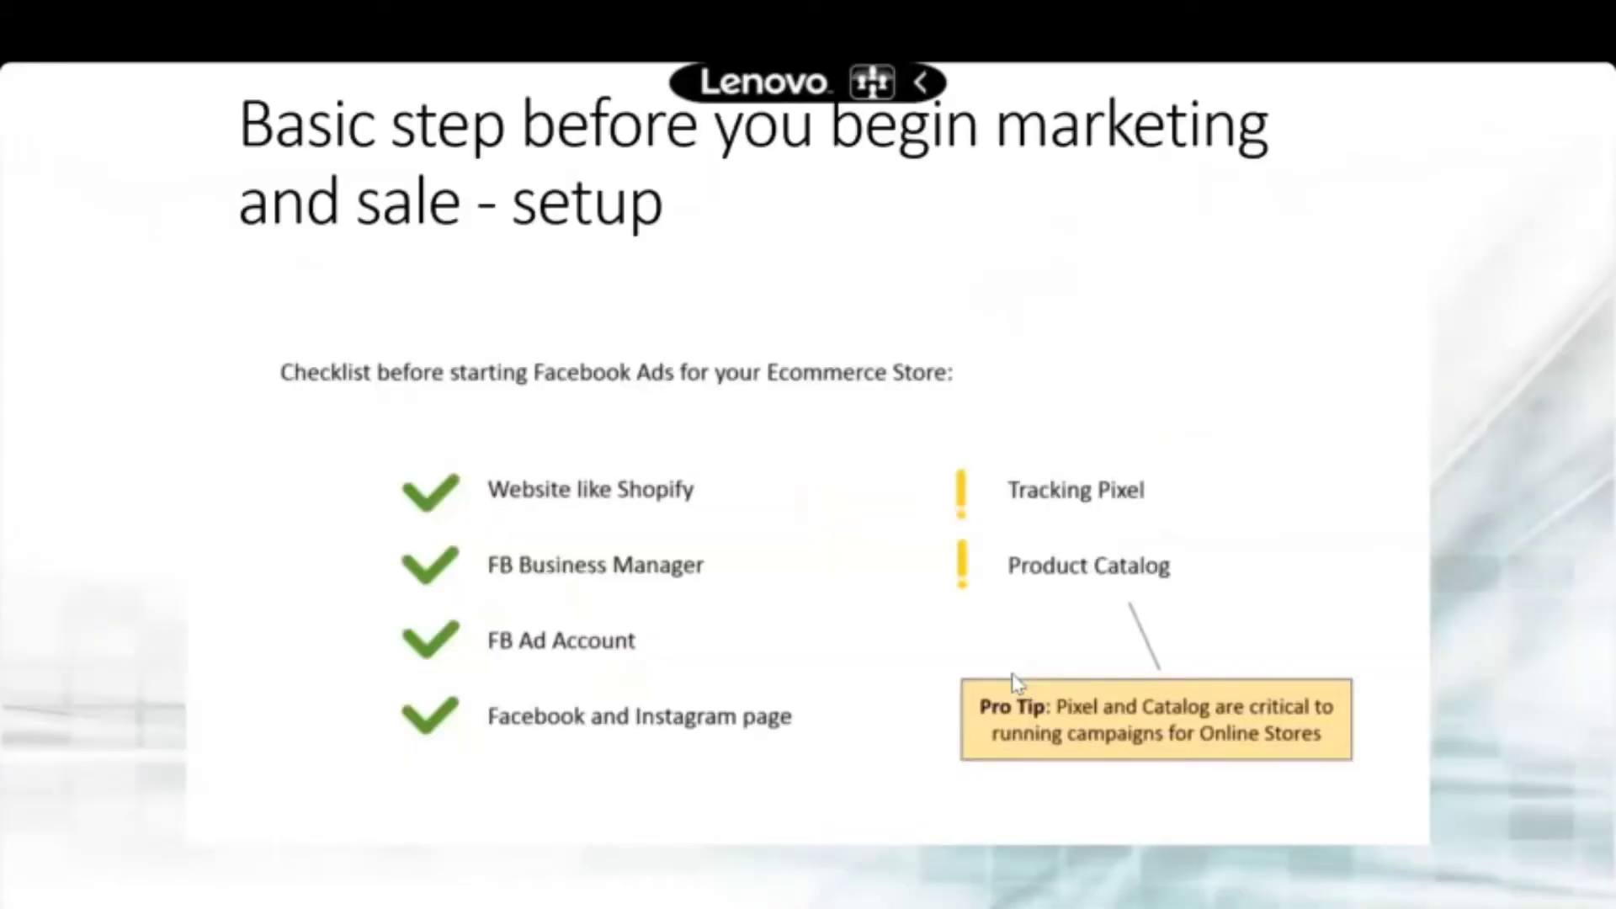
pyautogui.hotkey('alt', 'Tab')
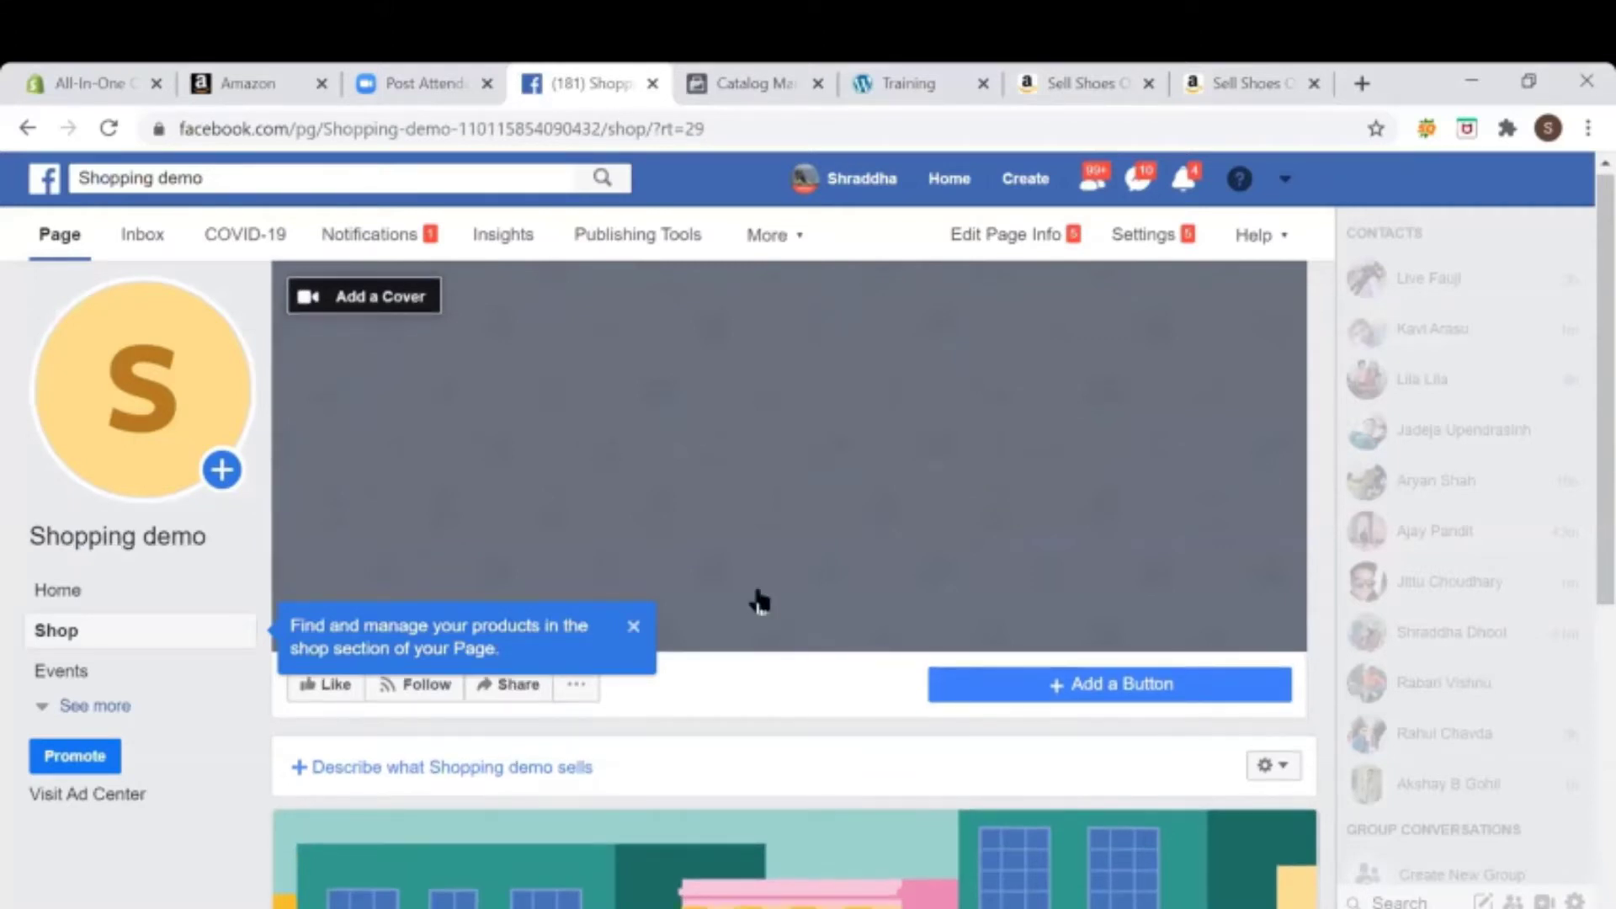
# Step: Start creating an ad to reach Ads Manager, and switch from there to Catalog Manager
pyautogui.click(1025, 178)
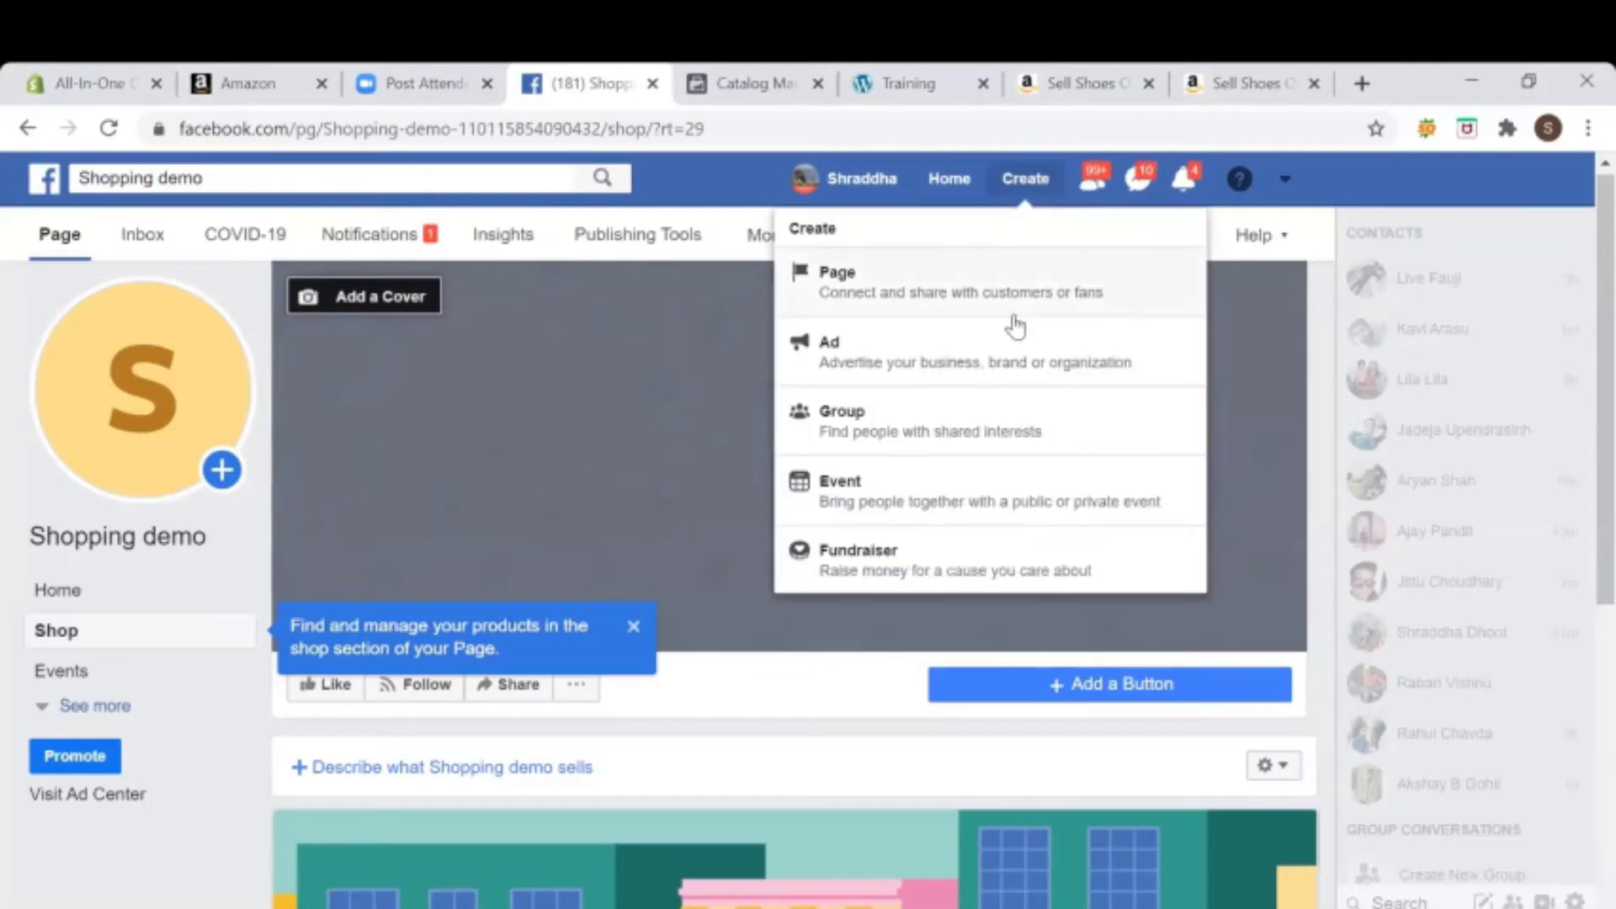
pyautogui.click(940, 375)
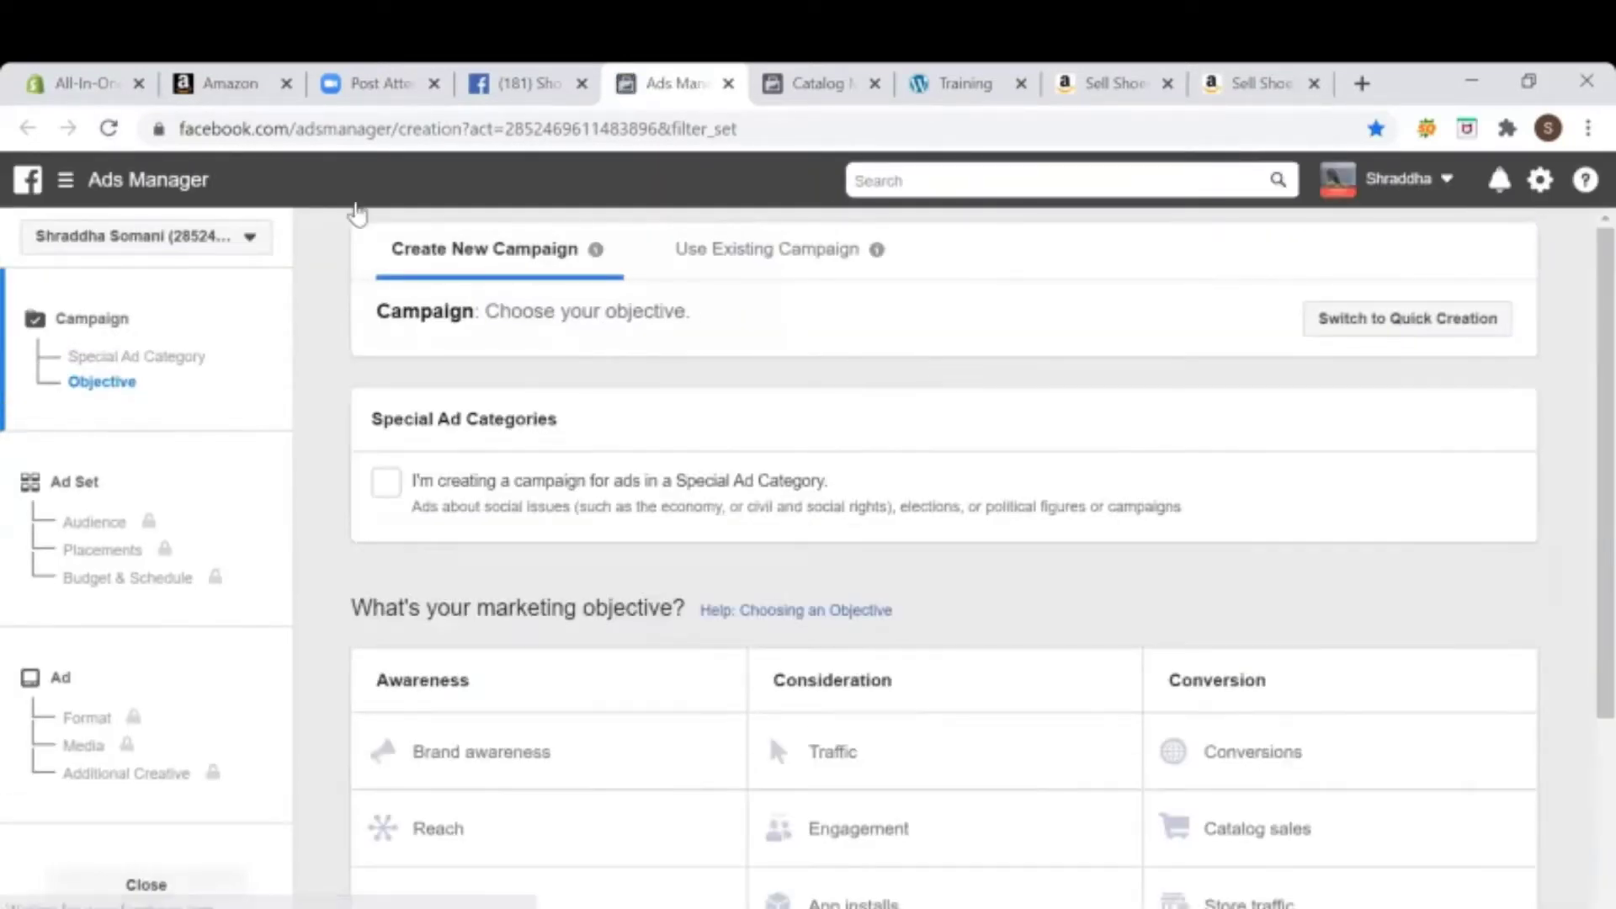
pyautogui.click(63, 187)
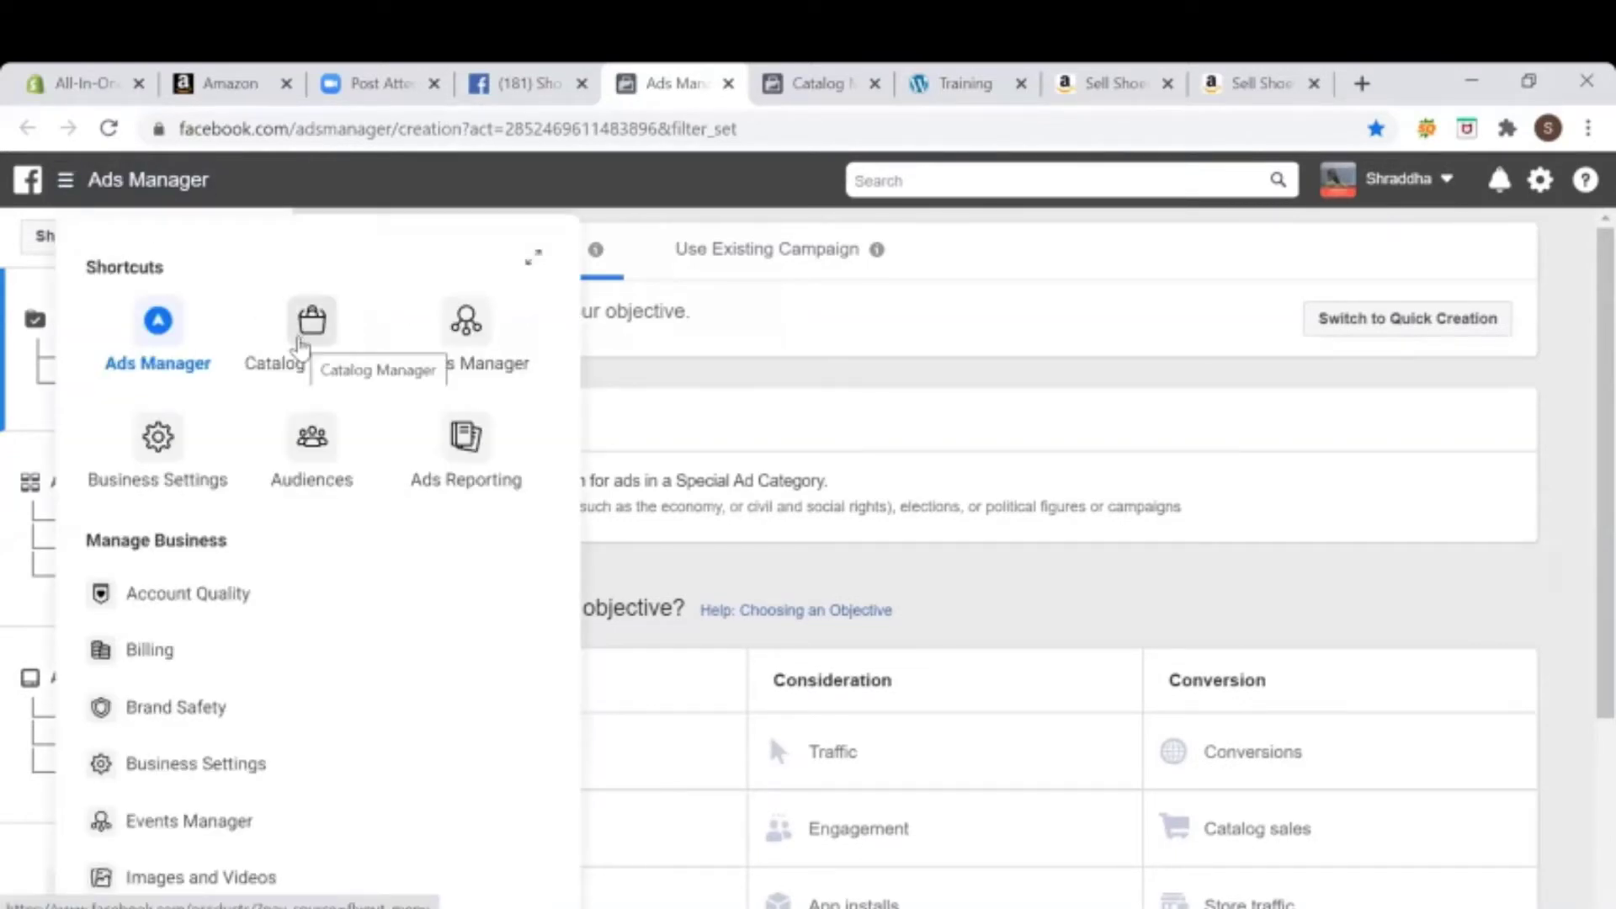
pyautogui.click(316, 349)
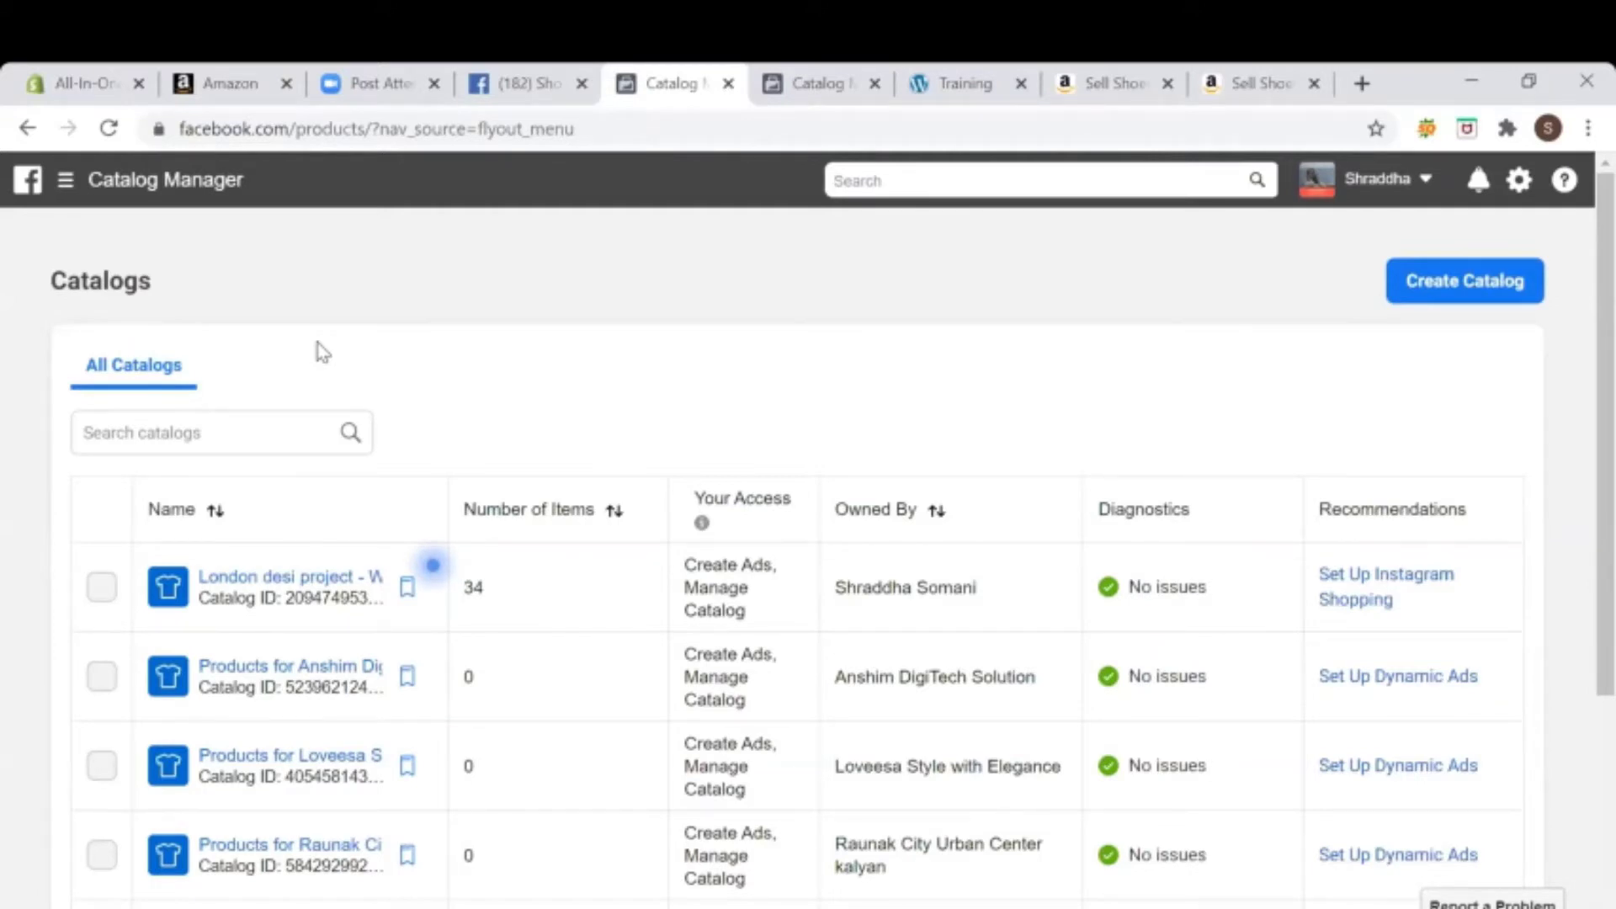
# Step: Start a new catalog, choose Ecommerce with Products as its category, and continue to the product source settings
pyautogui.click(1468, 303)
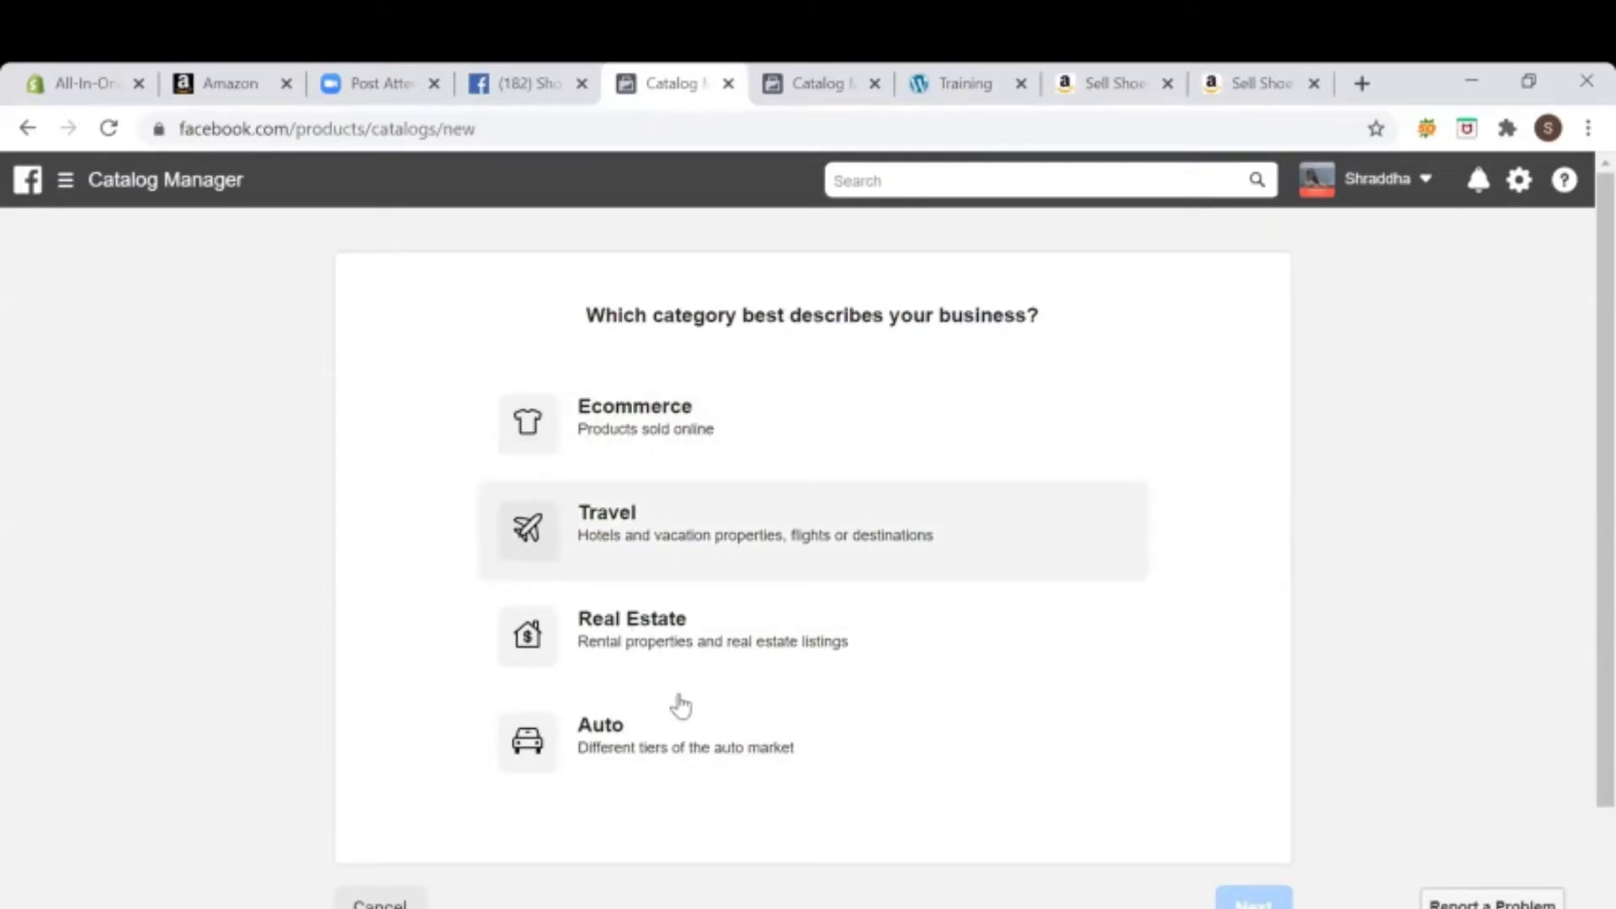
pyautogui.click(644, 425)
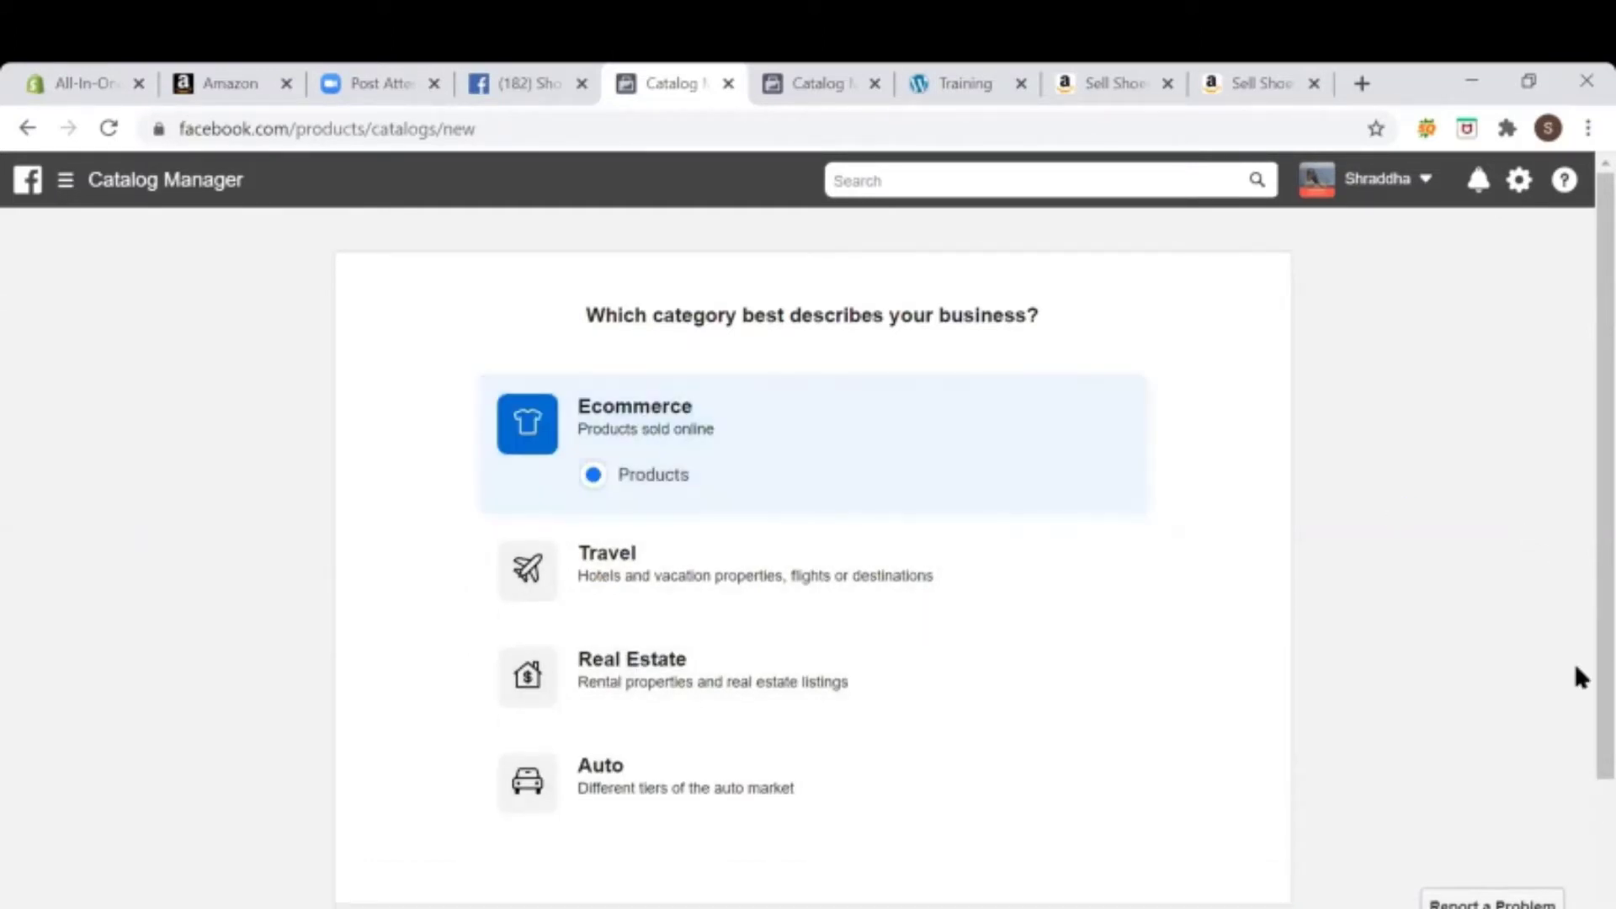
pyautogui.scroll(-2, 1578, 757)
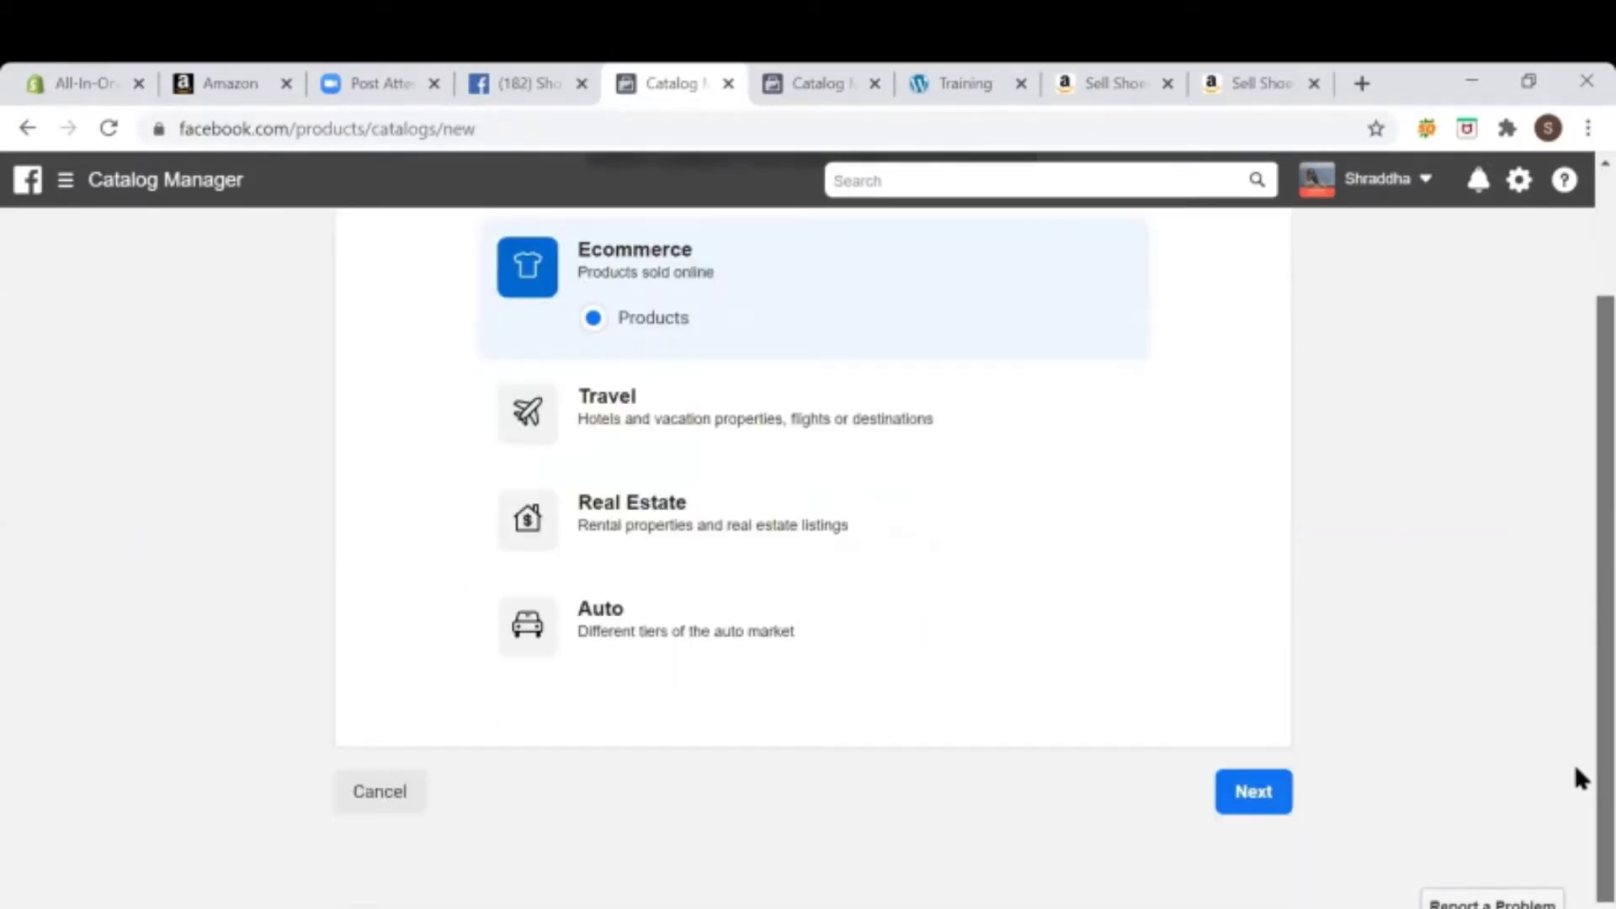
pyautogui.click(1278, 798)
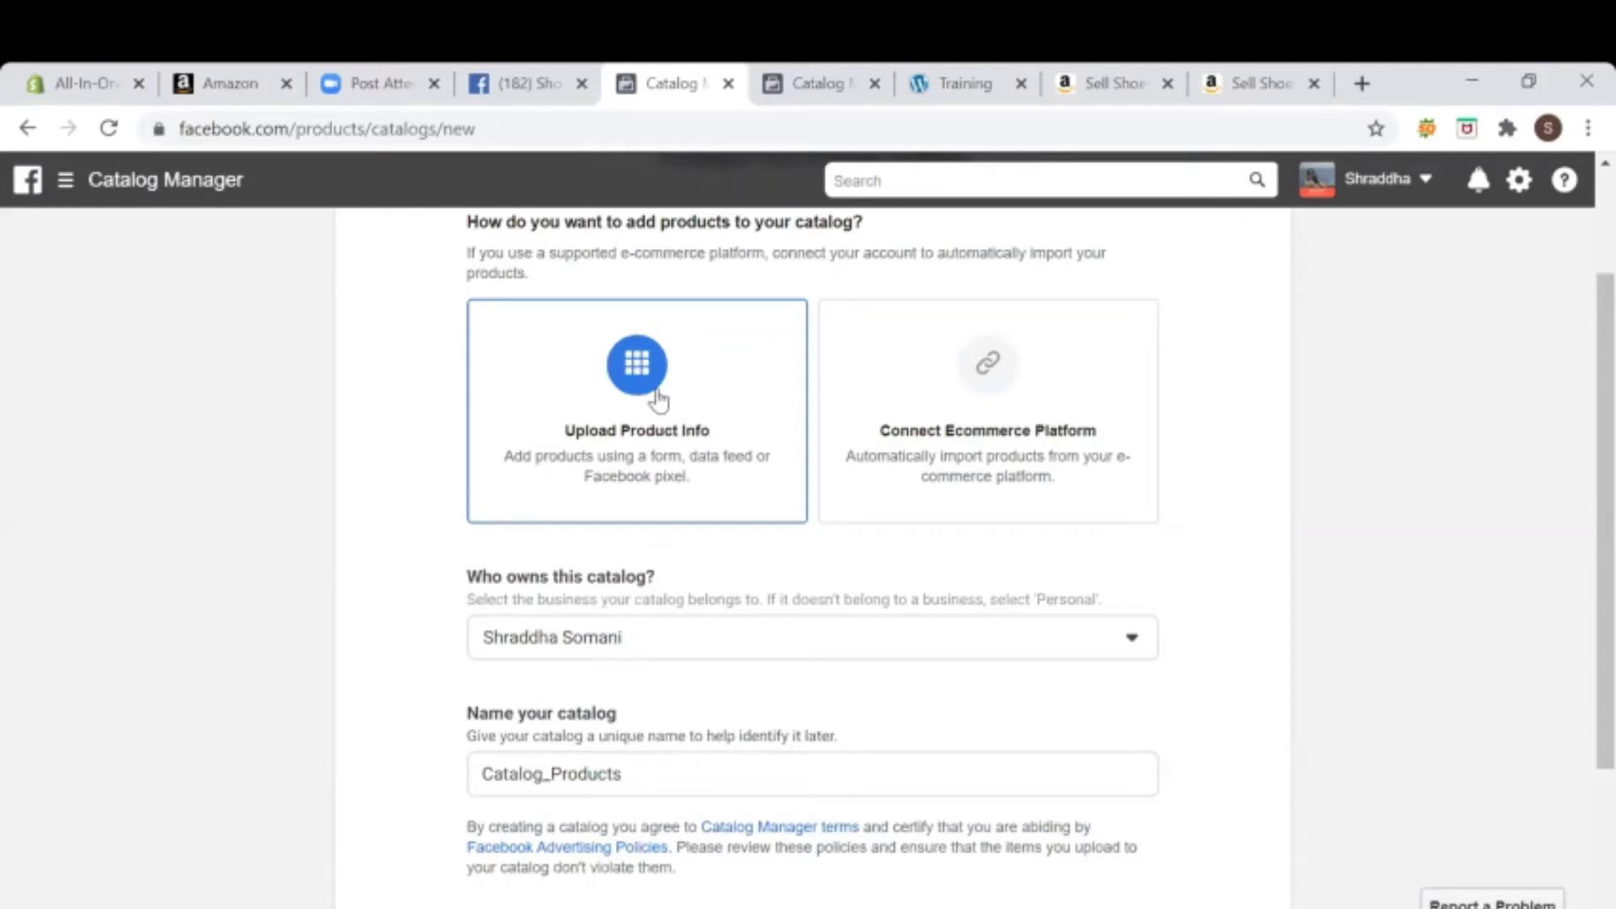
# Step: Try connecting the catalog to WooCommerce as its e-commerce platform, and close the account connection dialog without downloading the plugin
pyautogui.click(987, 427)
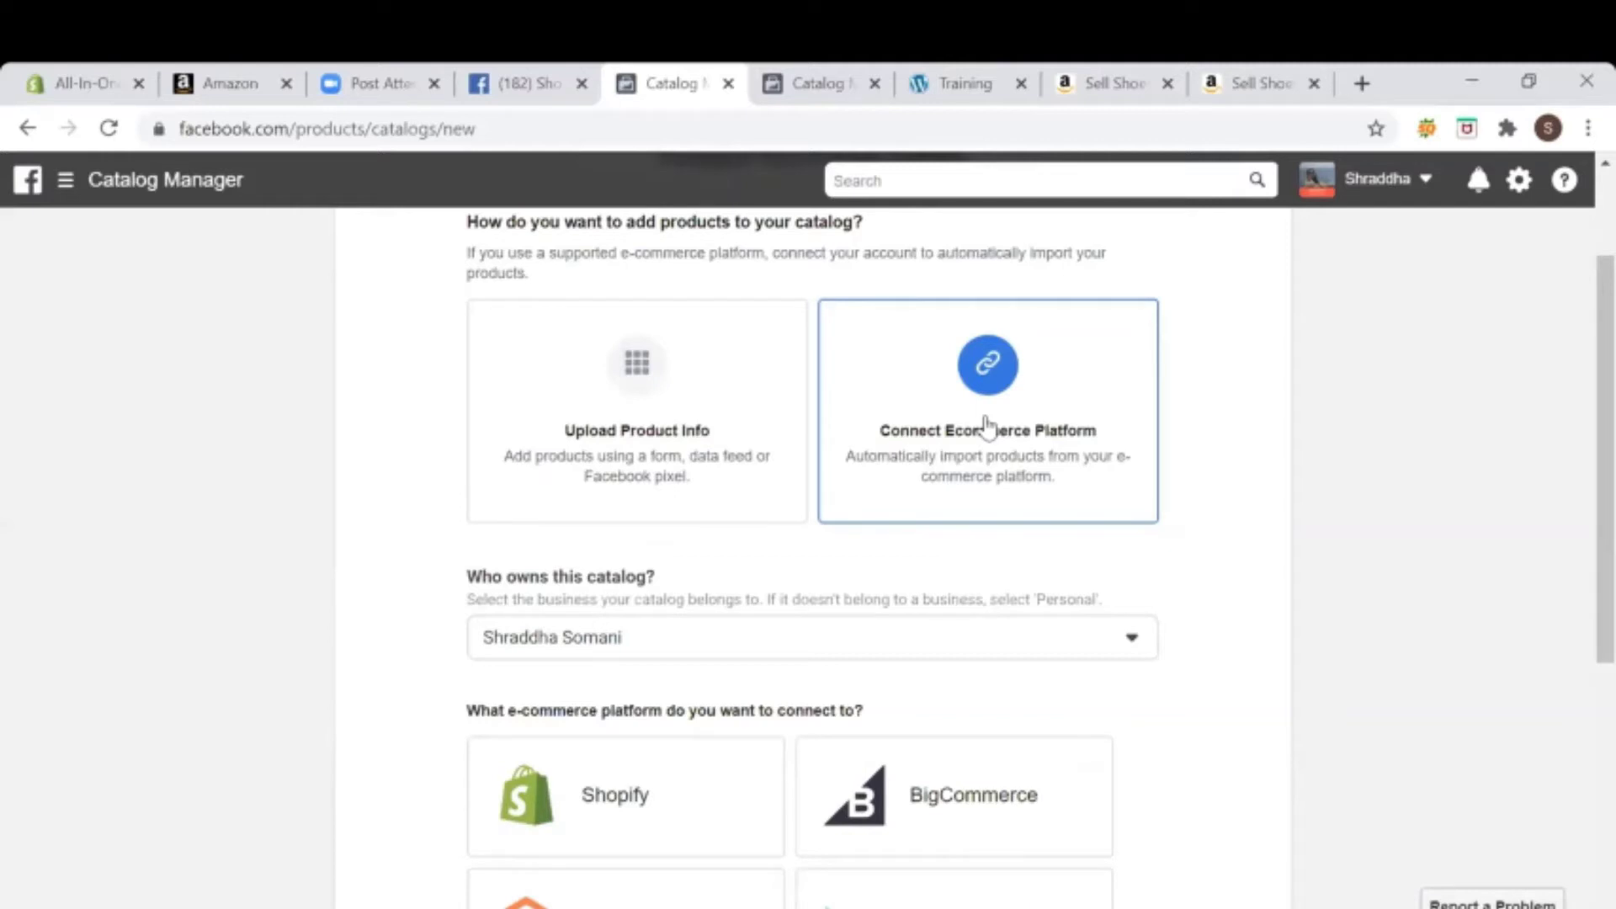
pyautogui.scroll(-2, 808, 404)
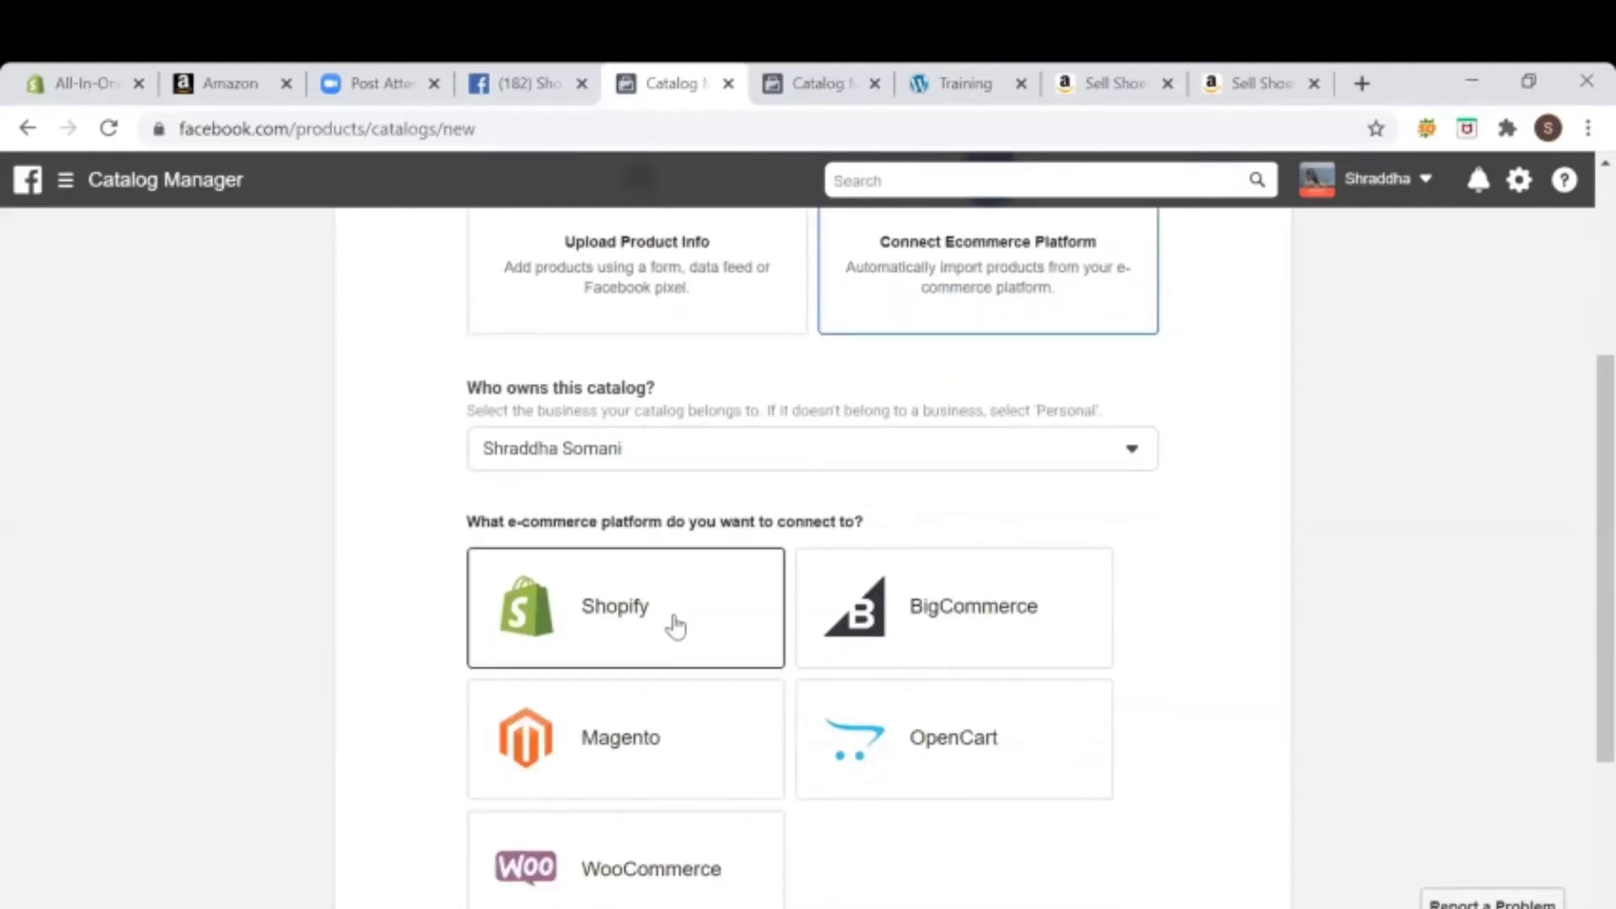
pyautogui.scroll(-2, 674, 625)
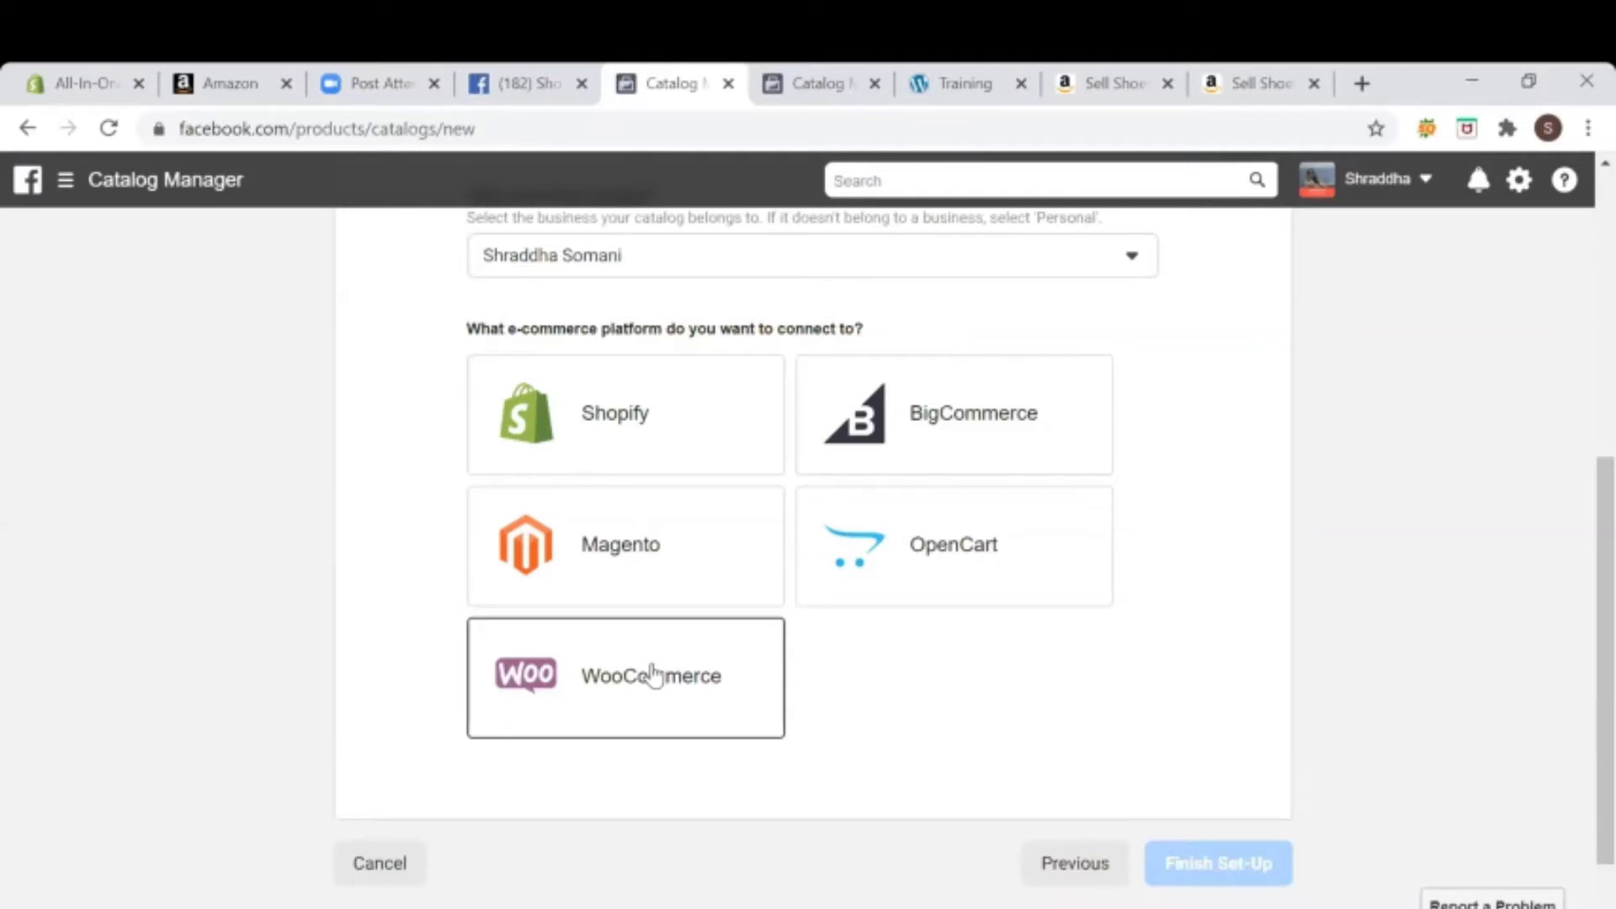
pyautogui.click(635, 705)
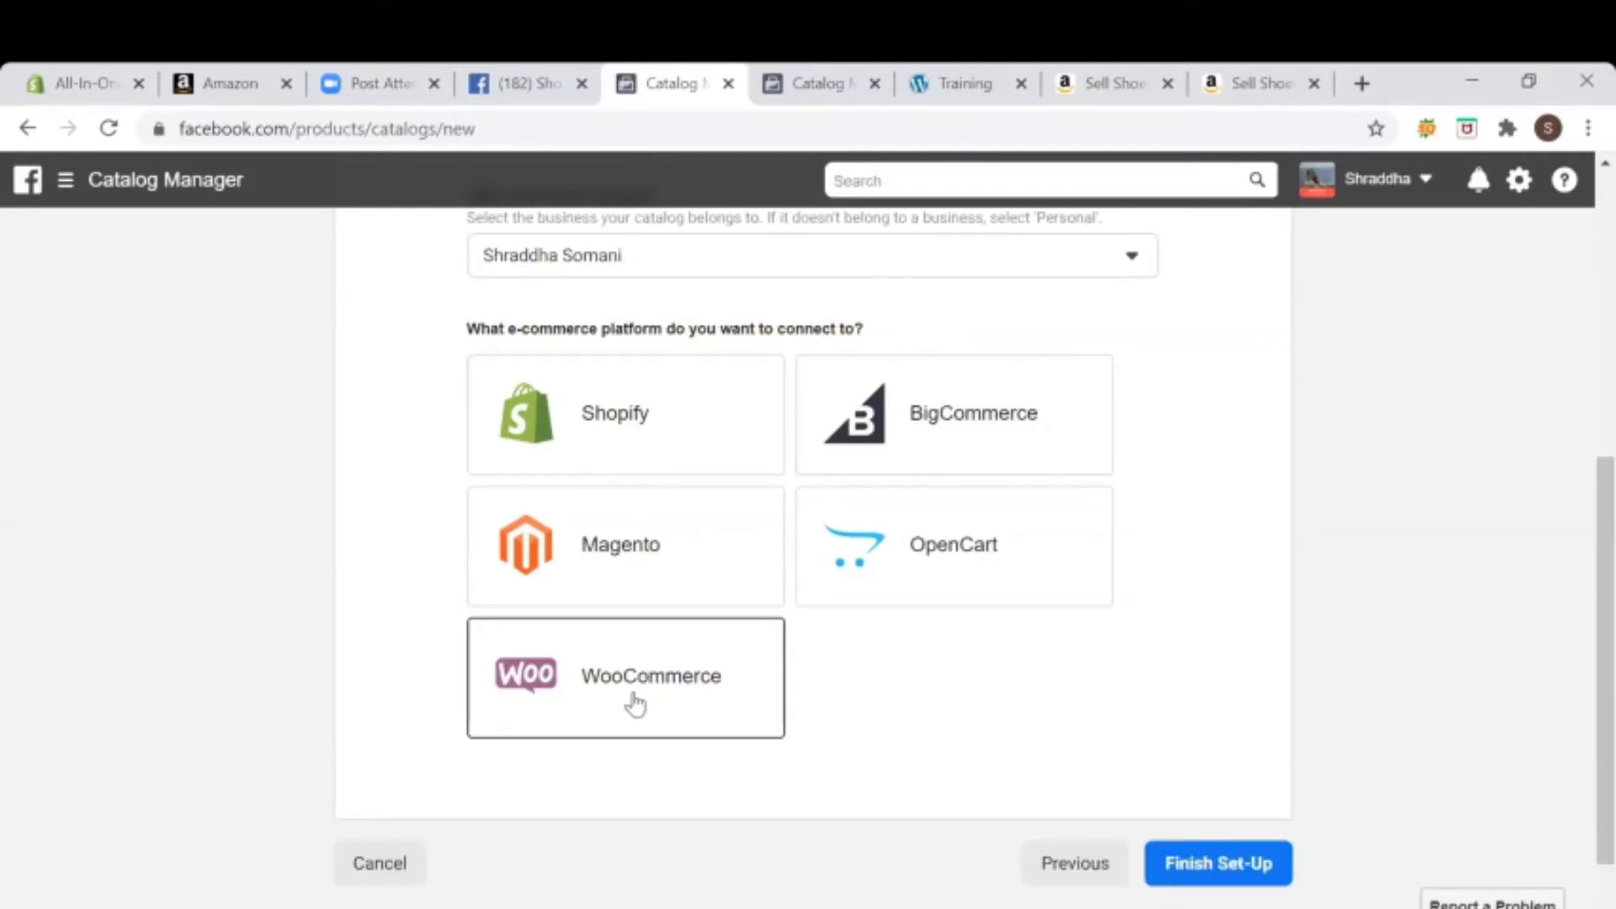
pyautogui.click(1221, 876)
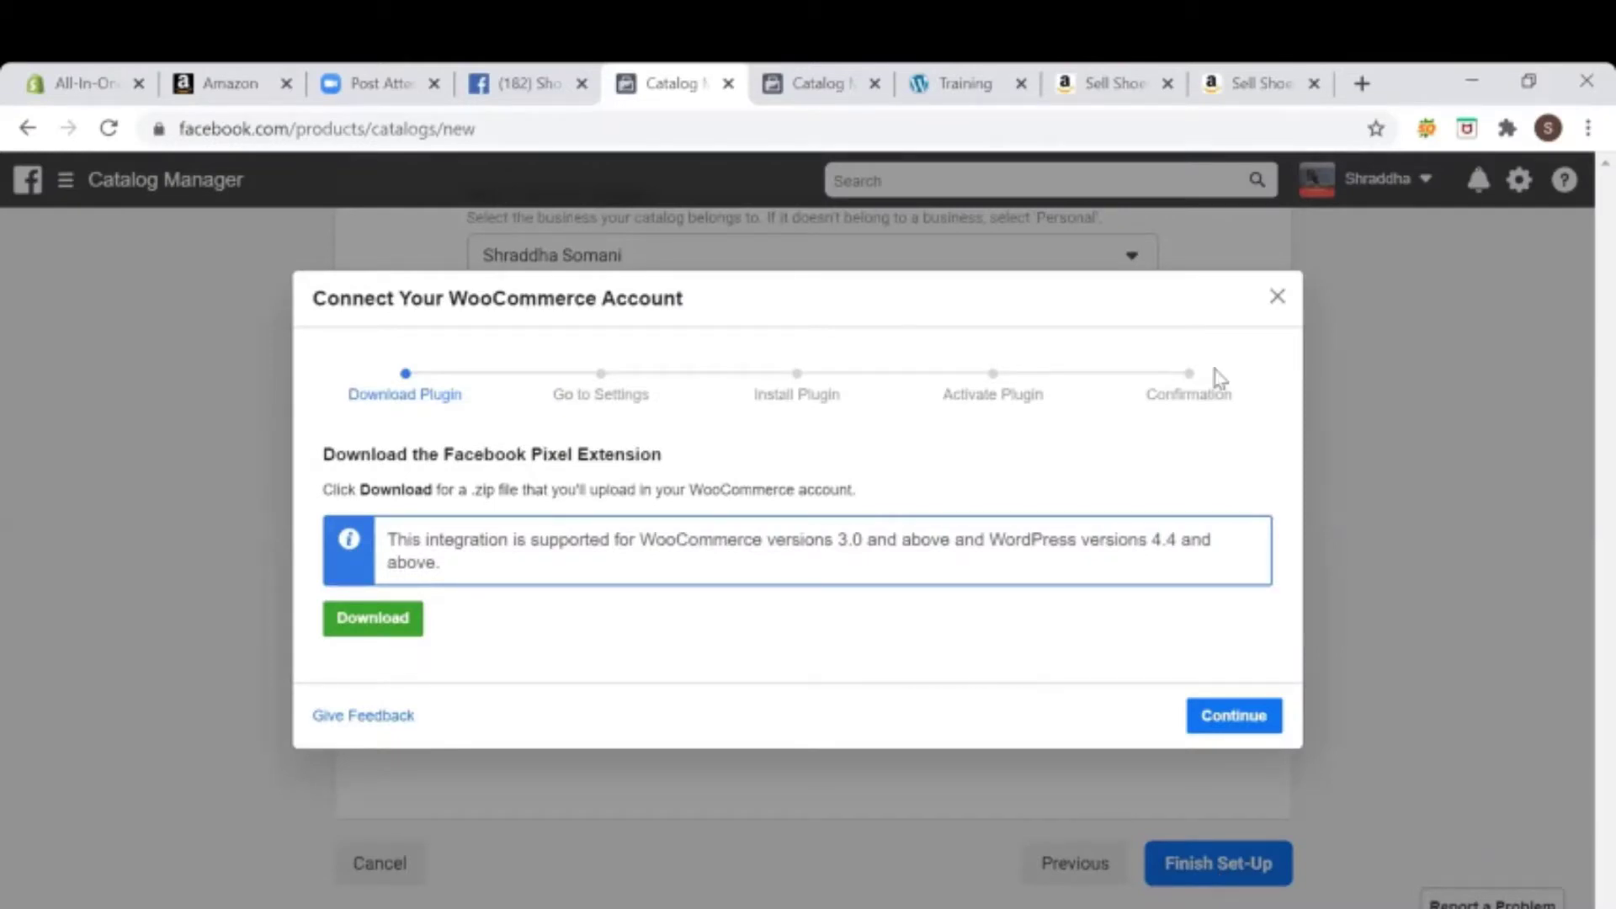
pyautogui.click(1278, 297)
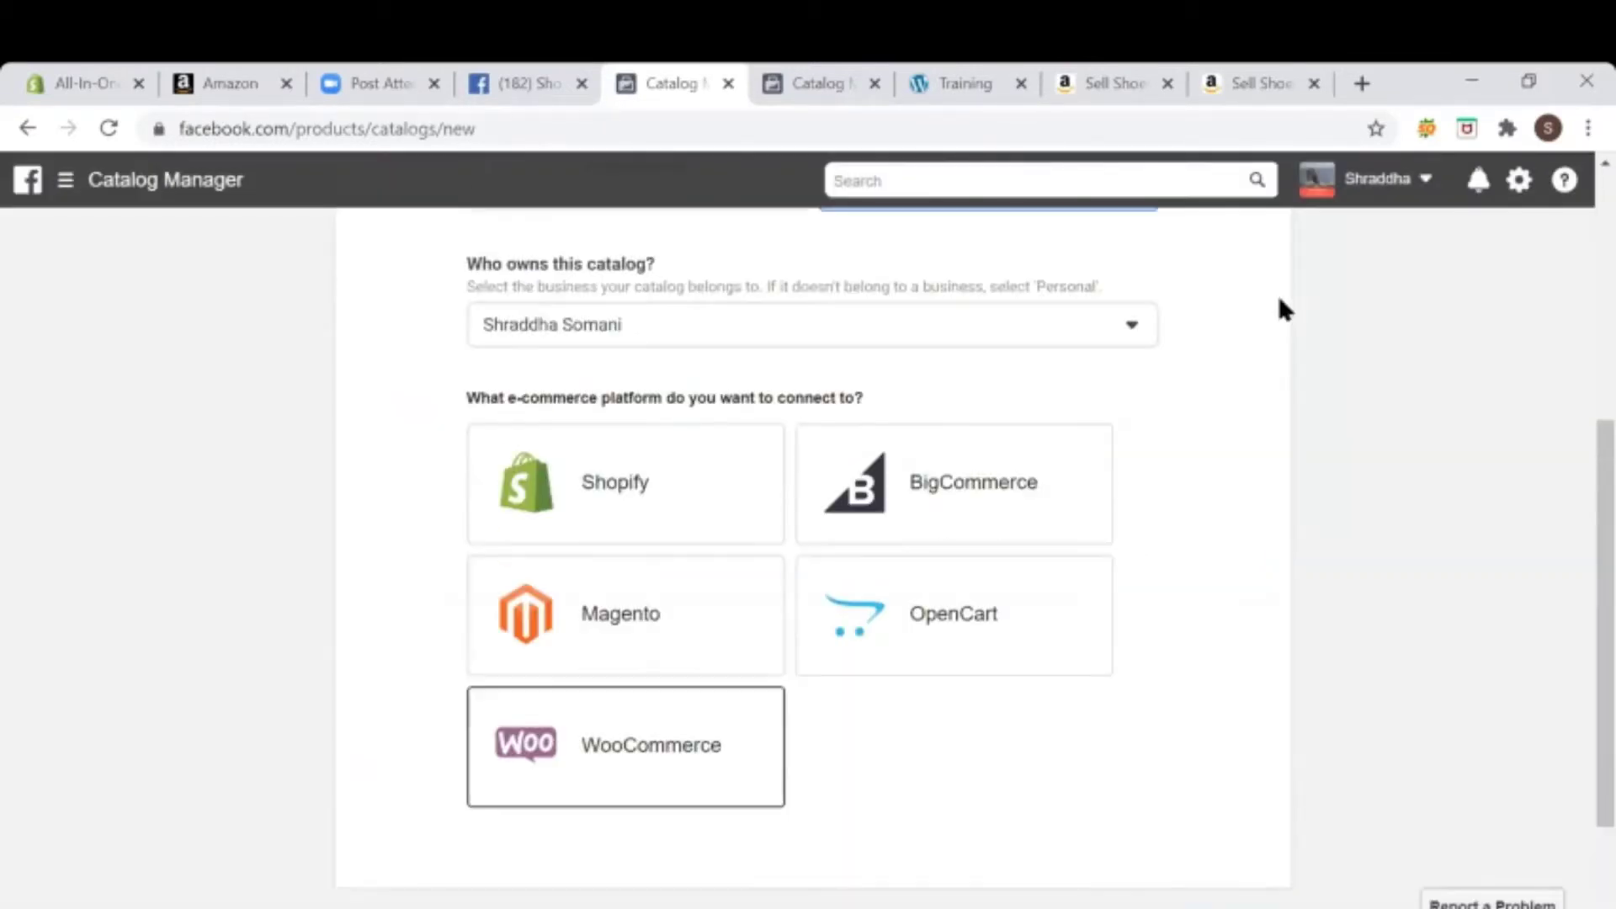
pyautogui.scroll(3, 1276, 291)
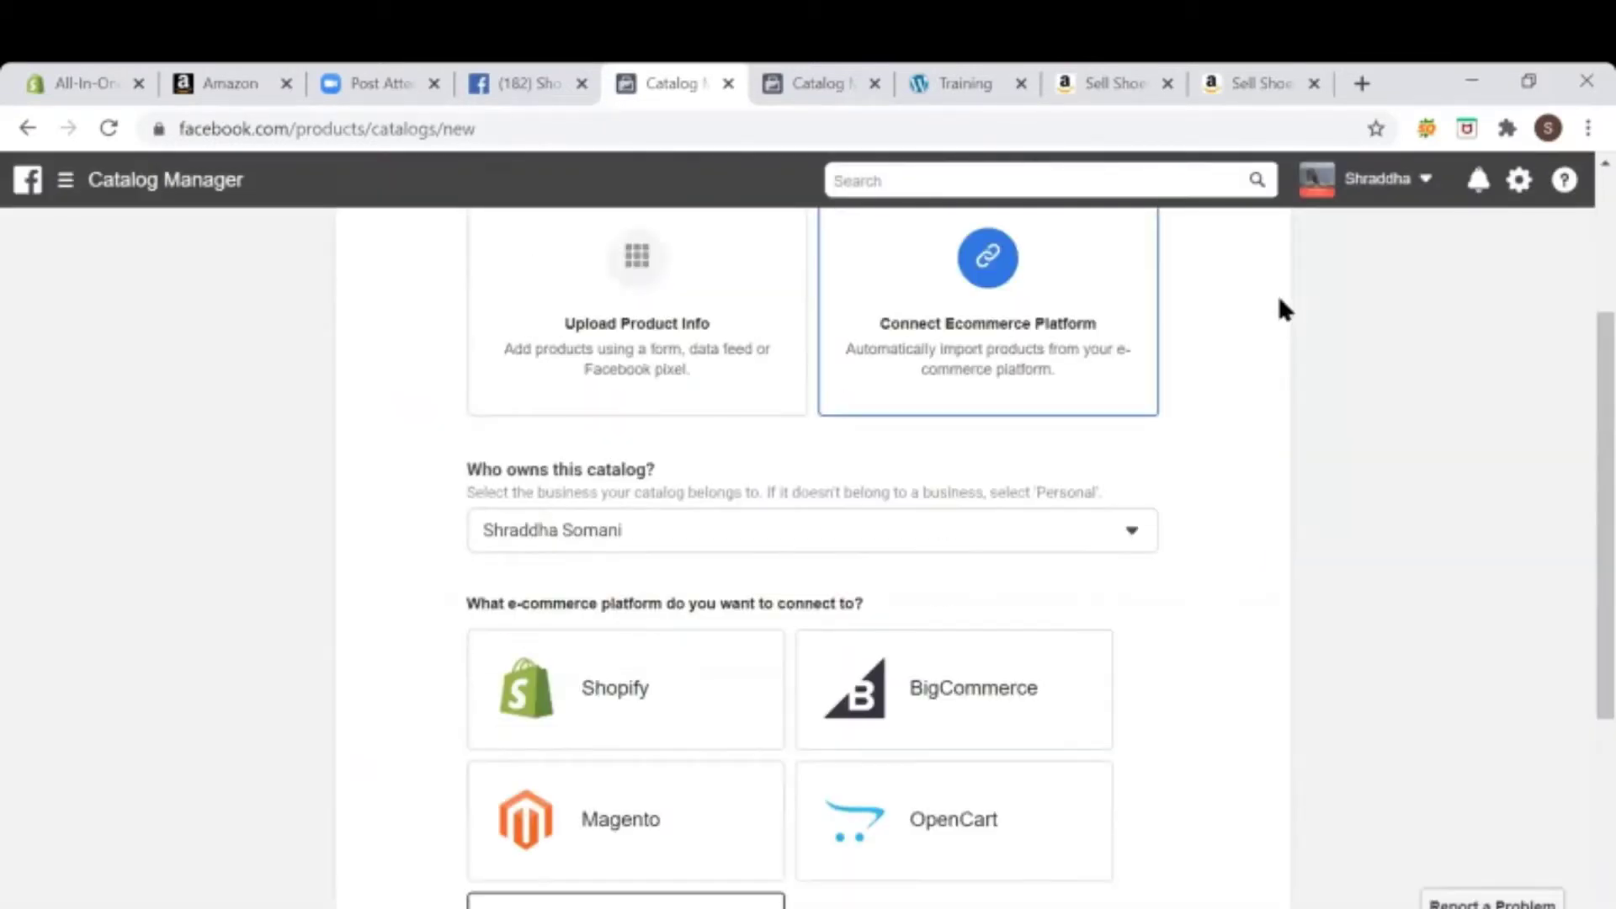
# Step: Choose Upload Product Info as the product source, create the catalog Catalog_Products, and view it
pyautogui.click(652, 289)
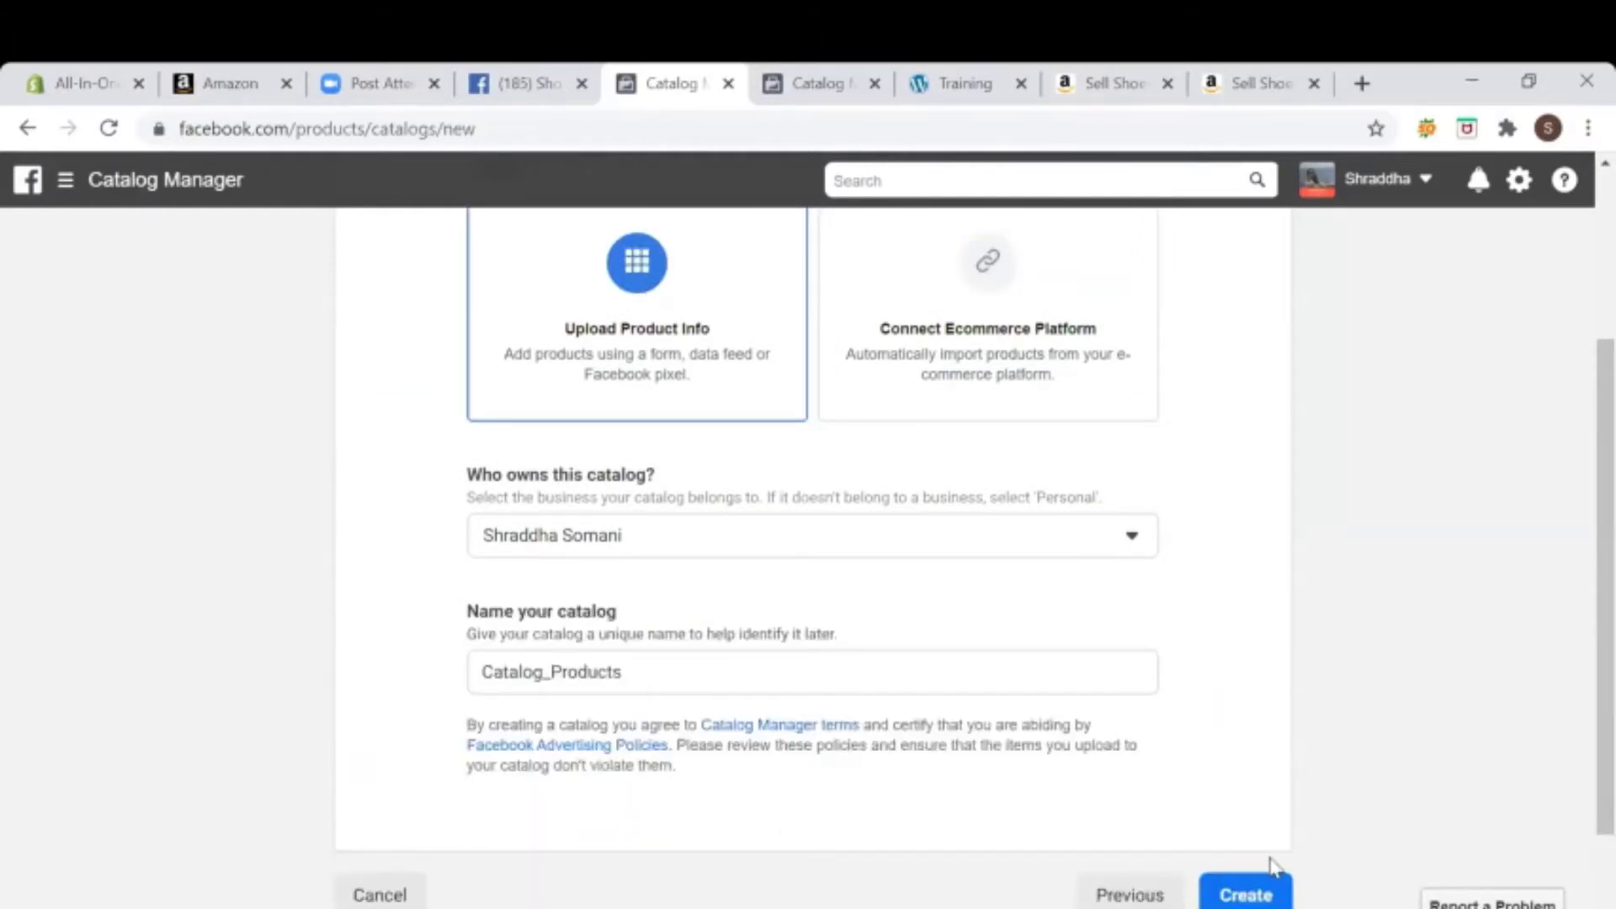
pyautogui.click(1257, 898)
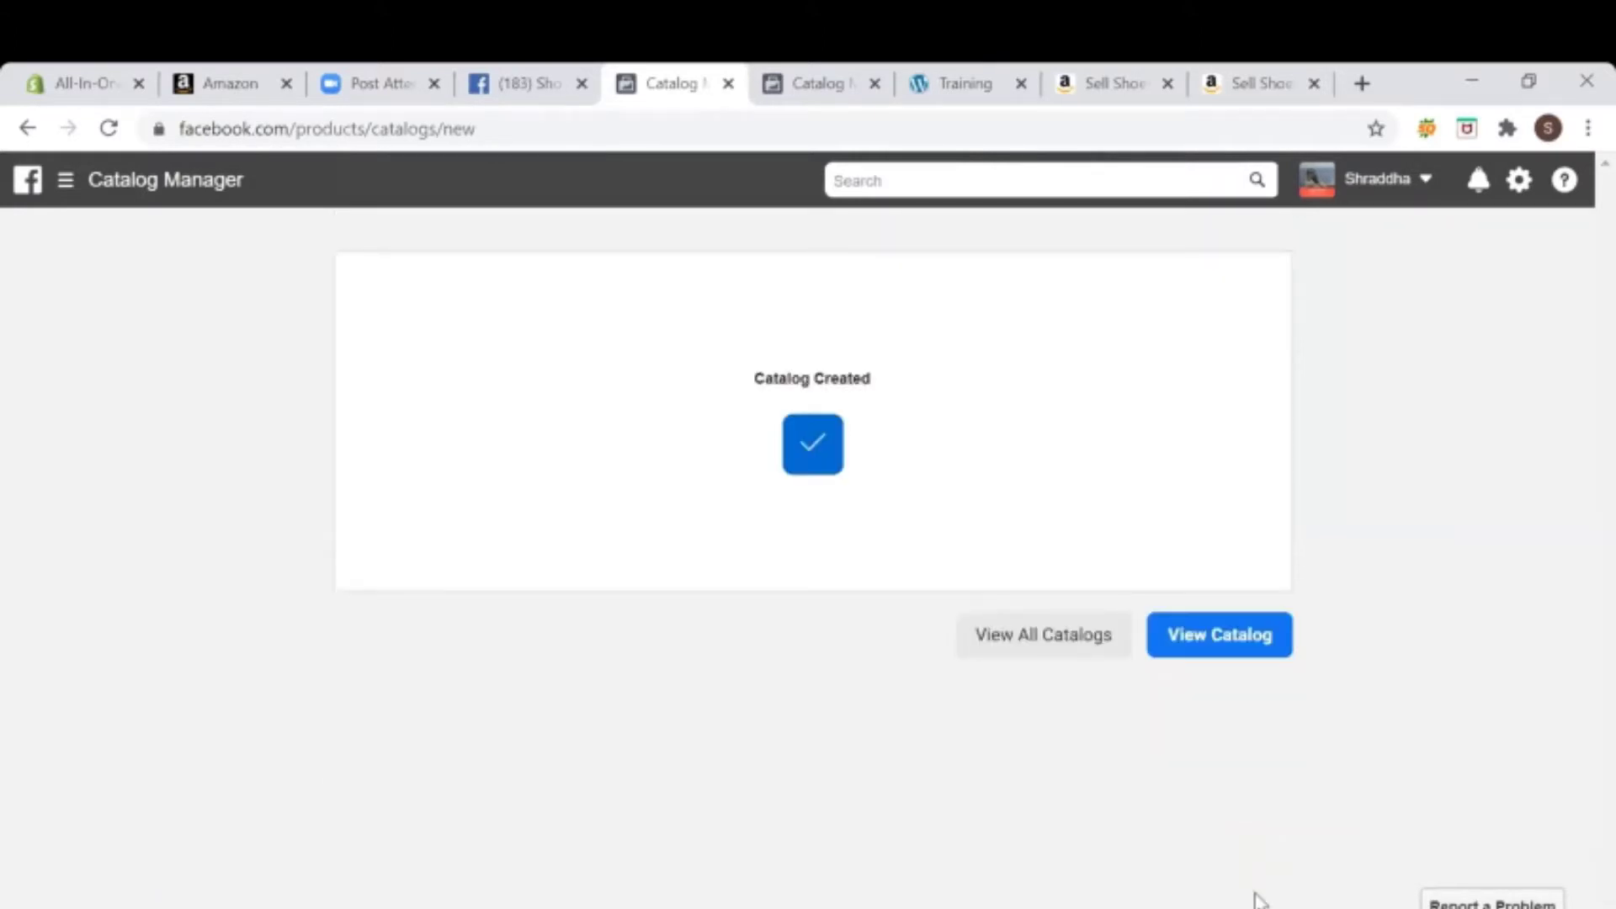
pyautogui.click(1247, 645)
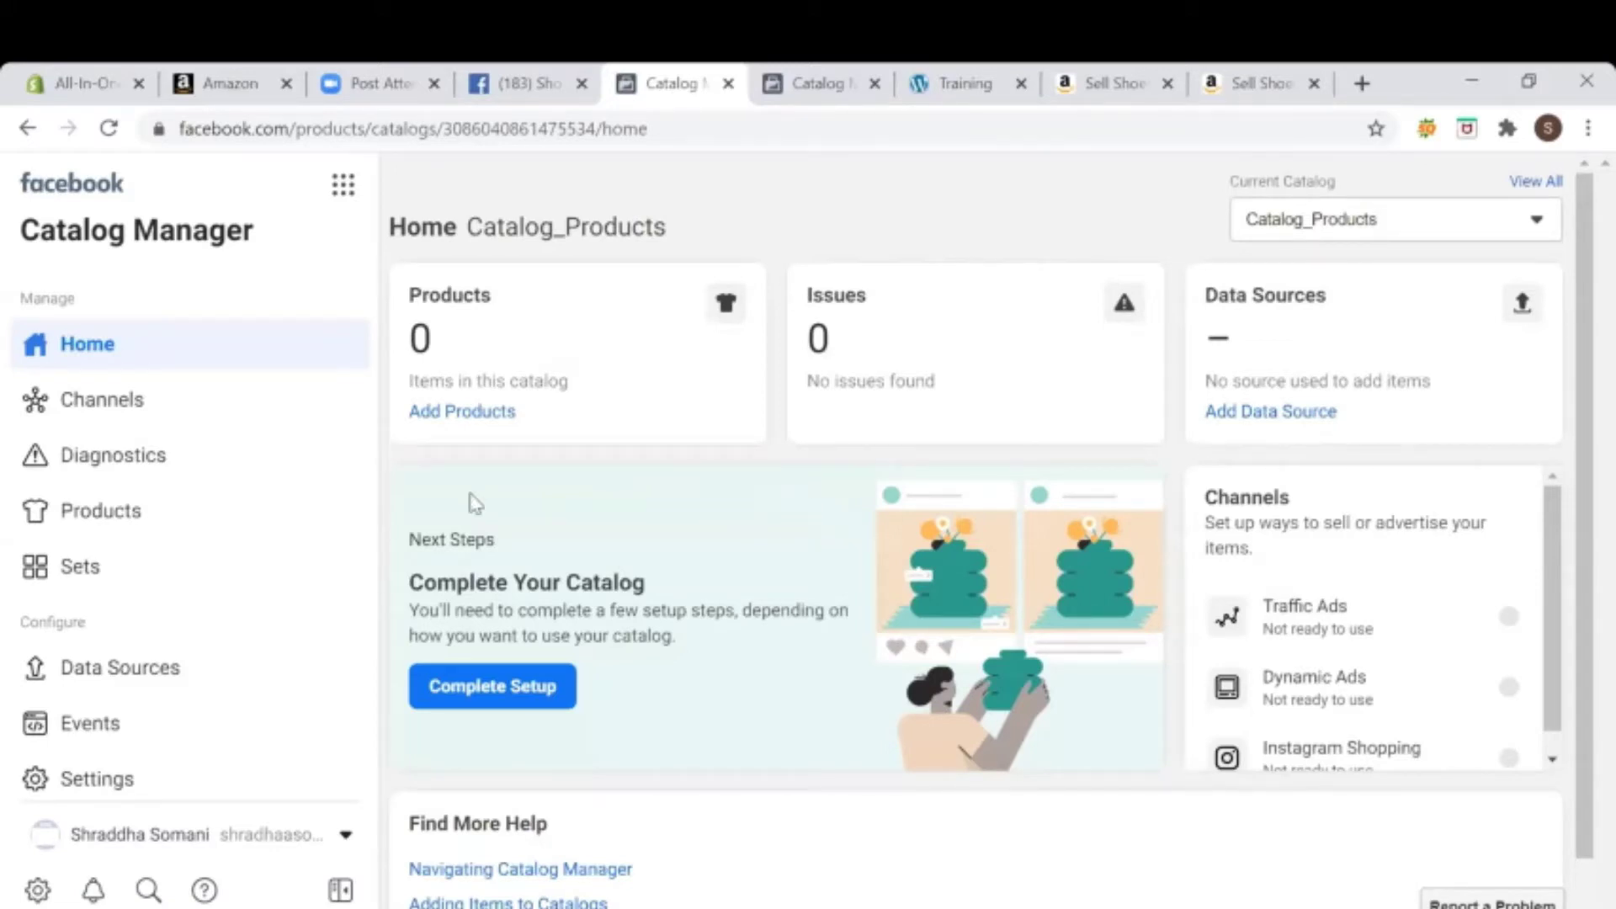
# Step: Open the catalog's remaining setup, select Page Shops as the sales channel, and start adding products
pyautogui.scroll(-1, 1553, 581)
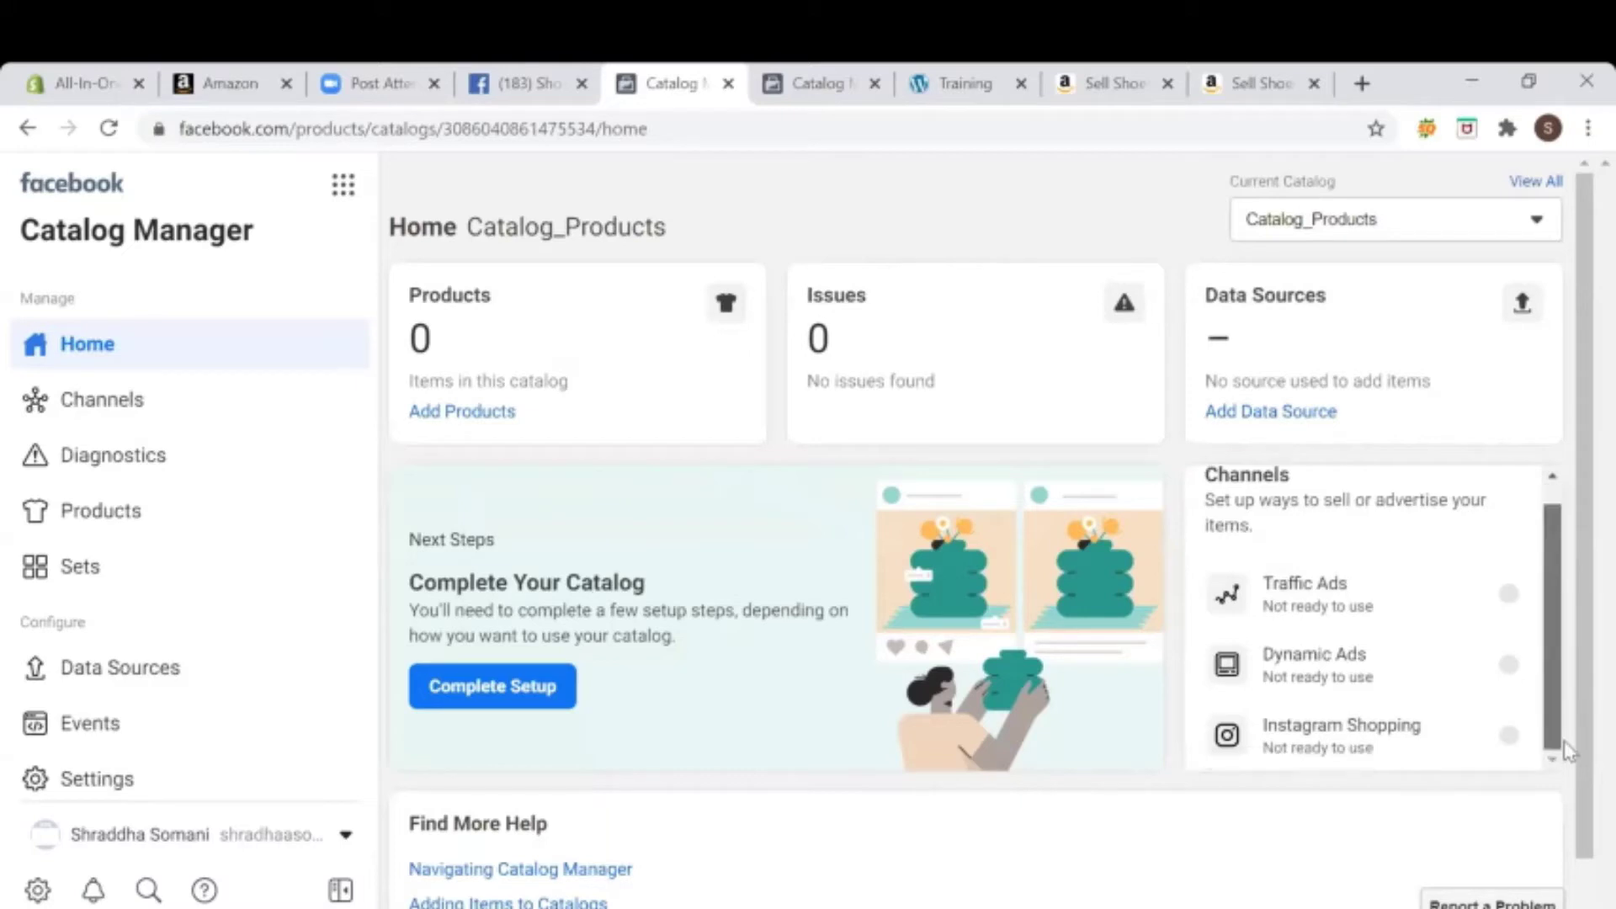
pyautogui.click(495, 695)
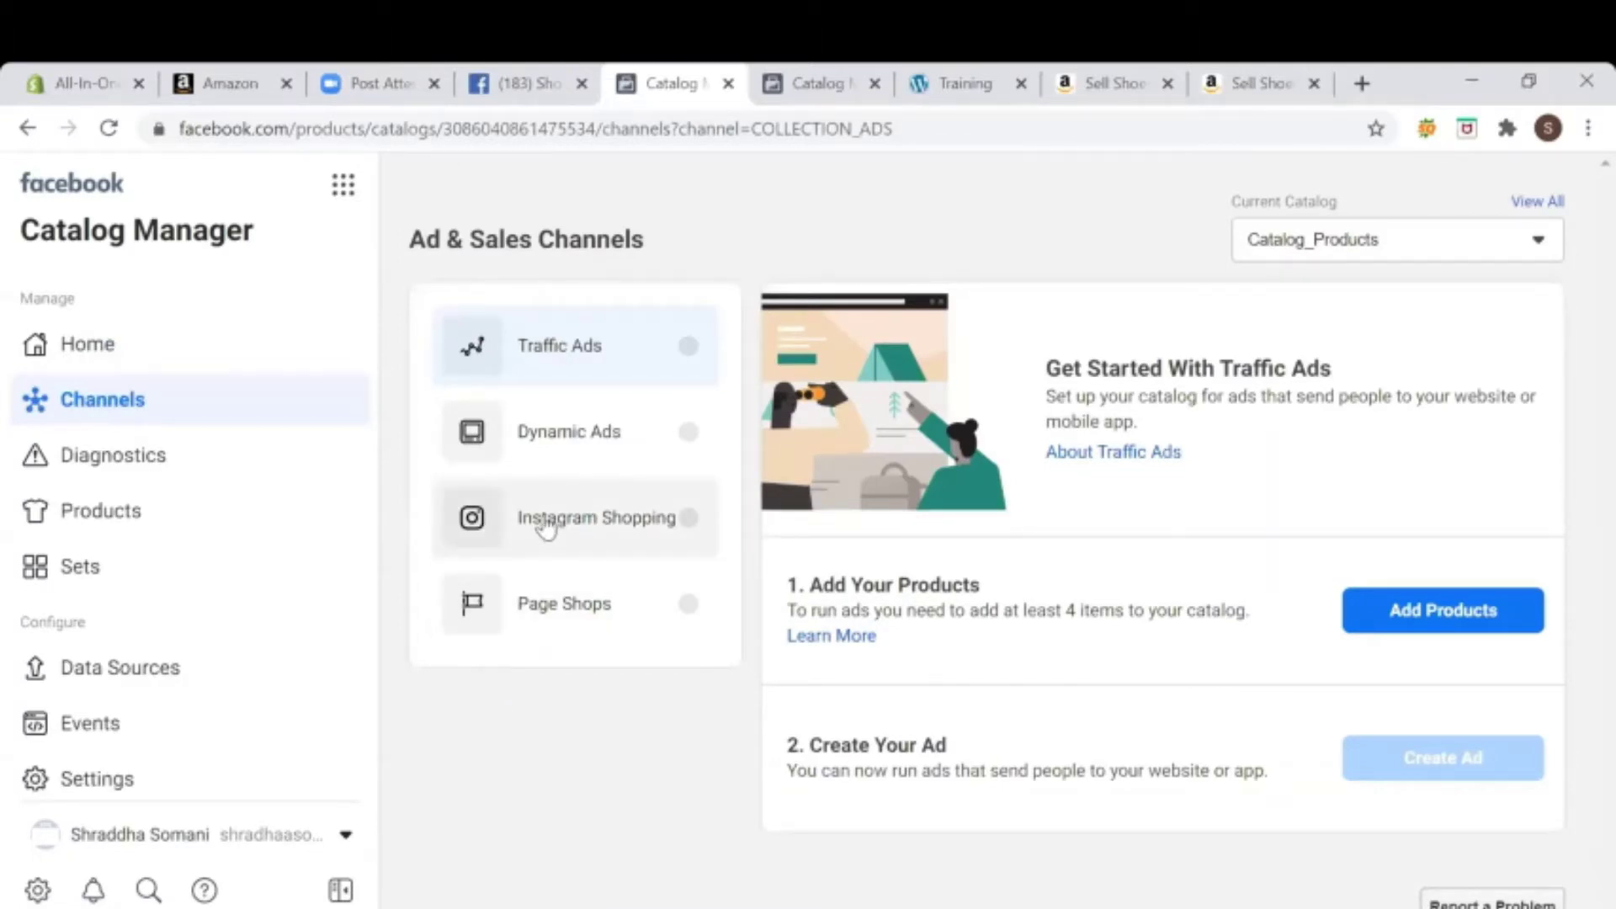
pyautogui.click(537, 624)
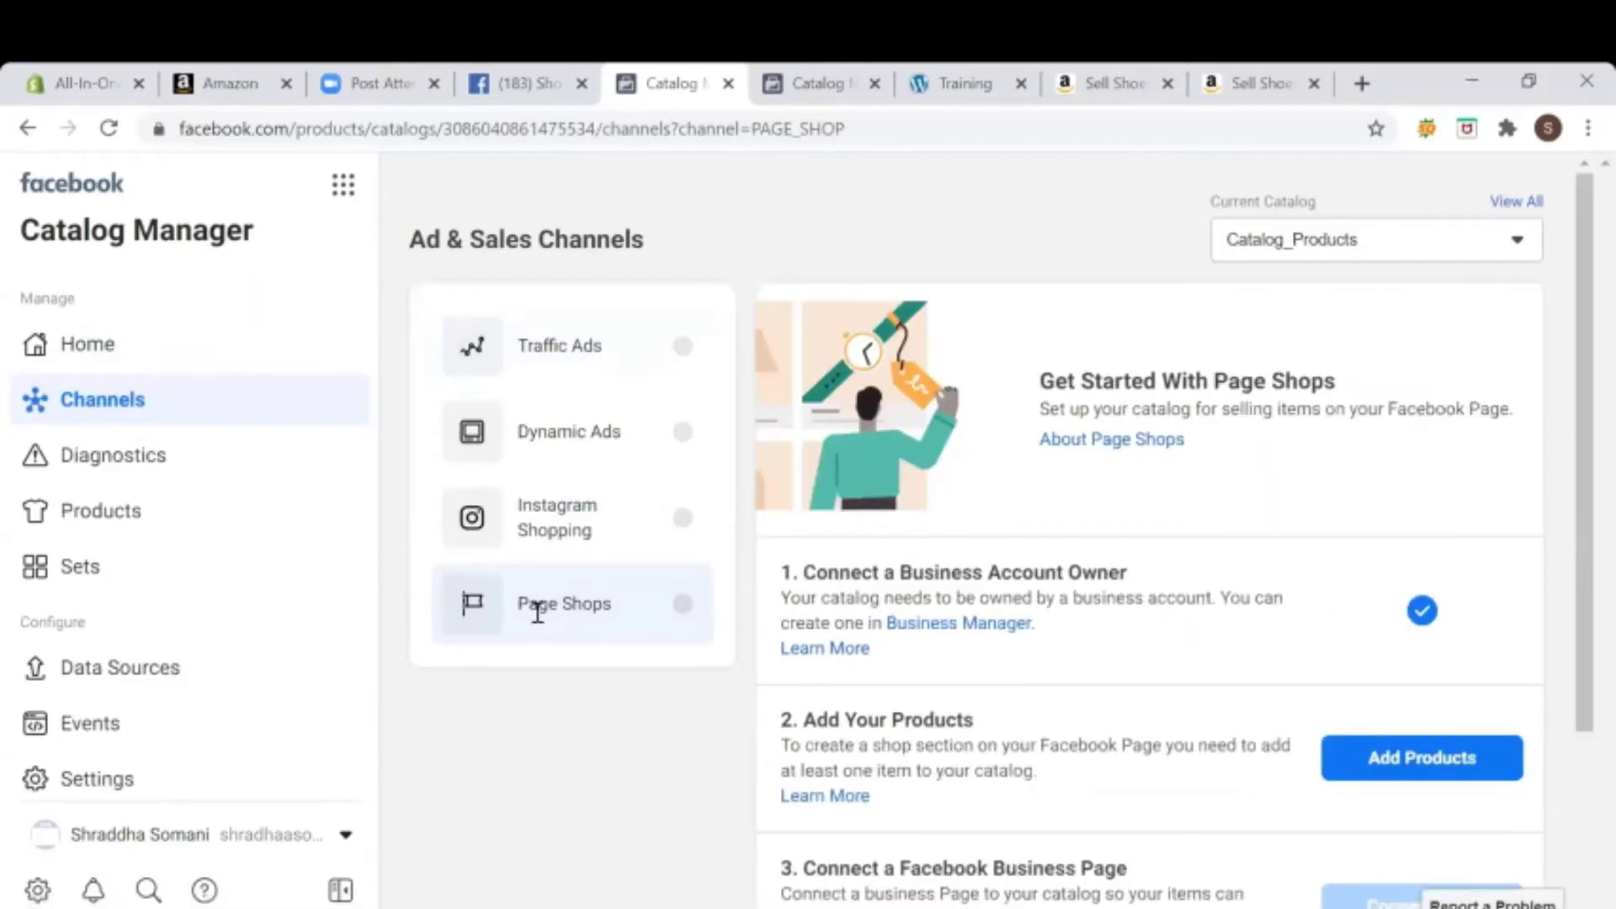
pyautogui.click(1397, 767)
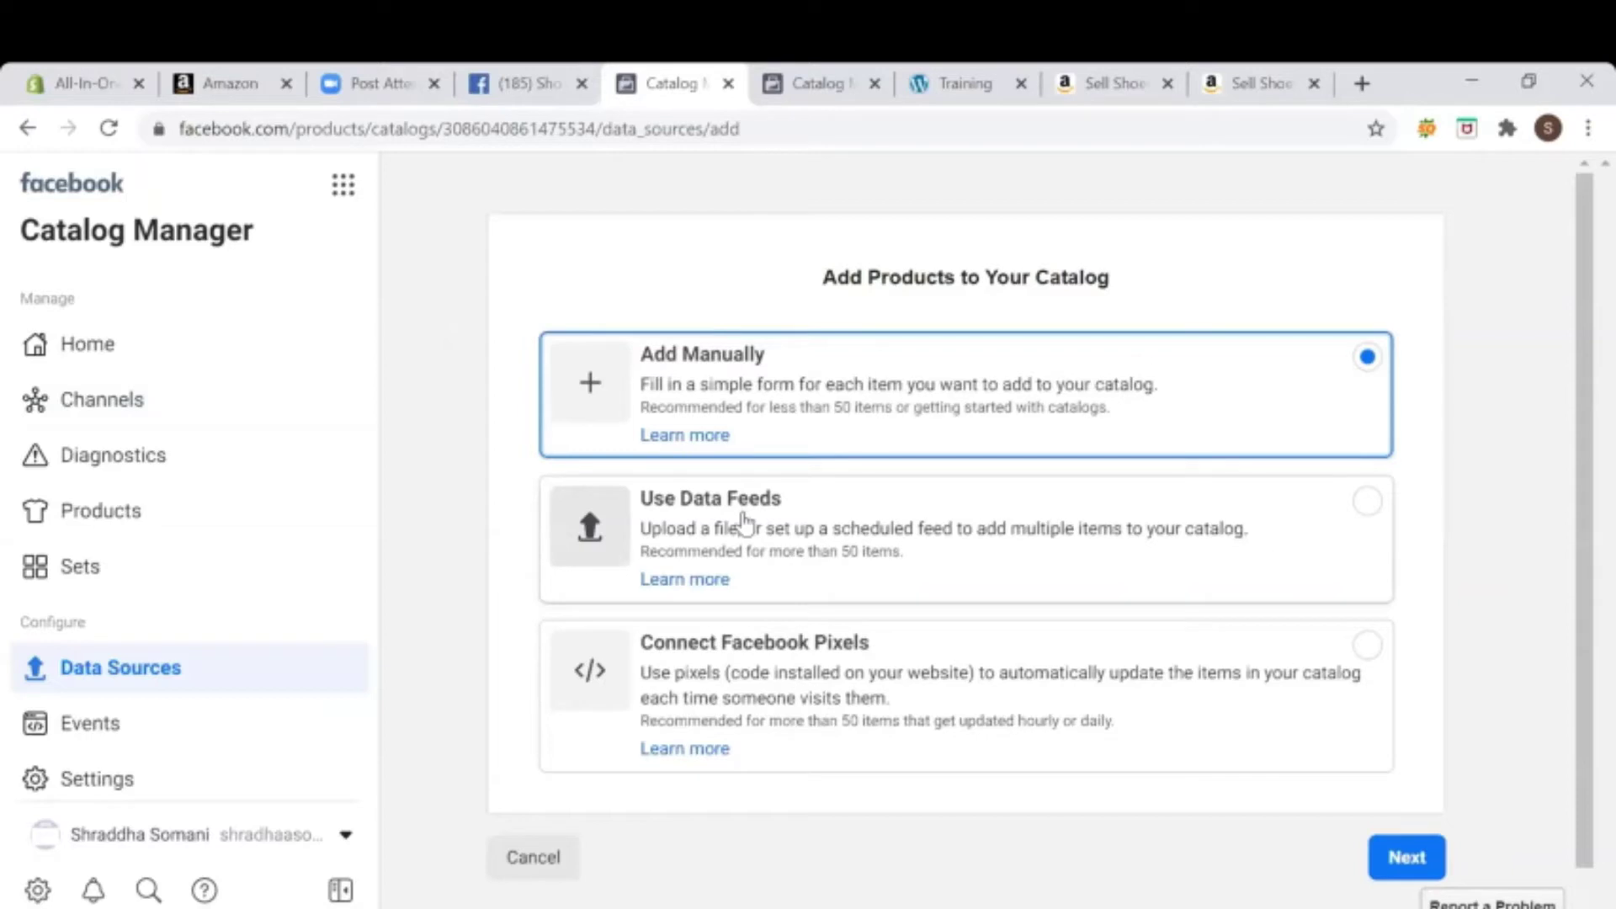
# Step: Try the Use Data Feeds option, settle on Add Manually for adding products, and continue to the form
pyautogui.click(1110, 596)
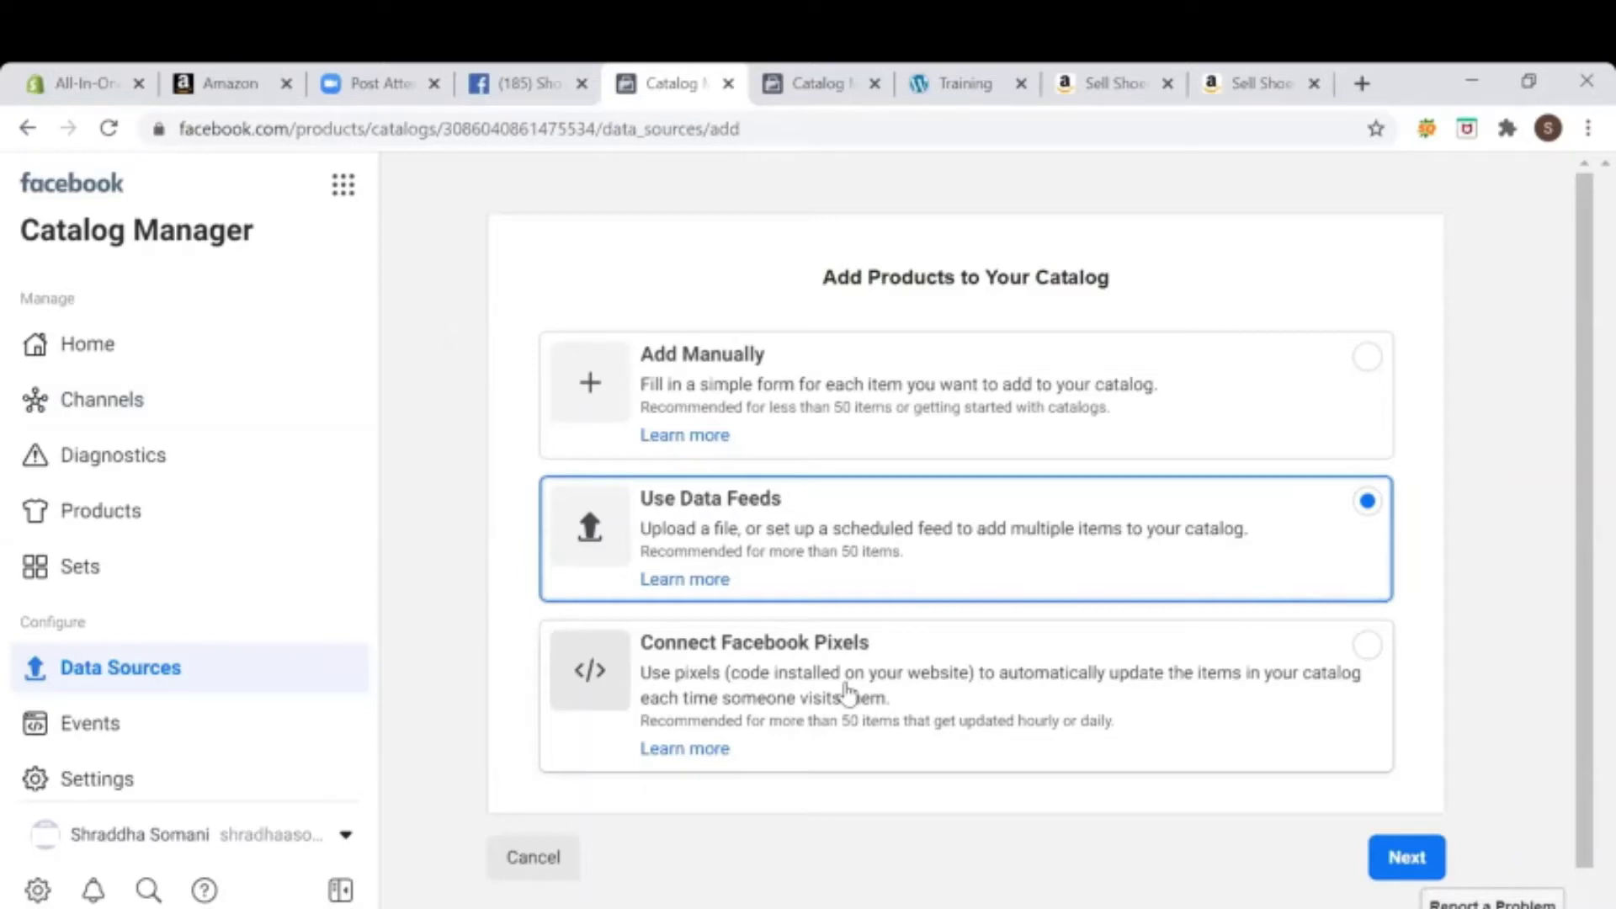
pyautogui.click(1182, 384)
pyautogui.click(1390, 863)
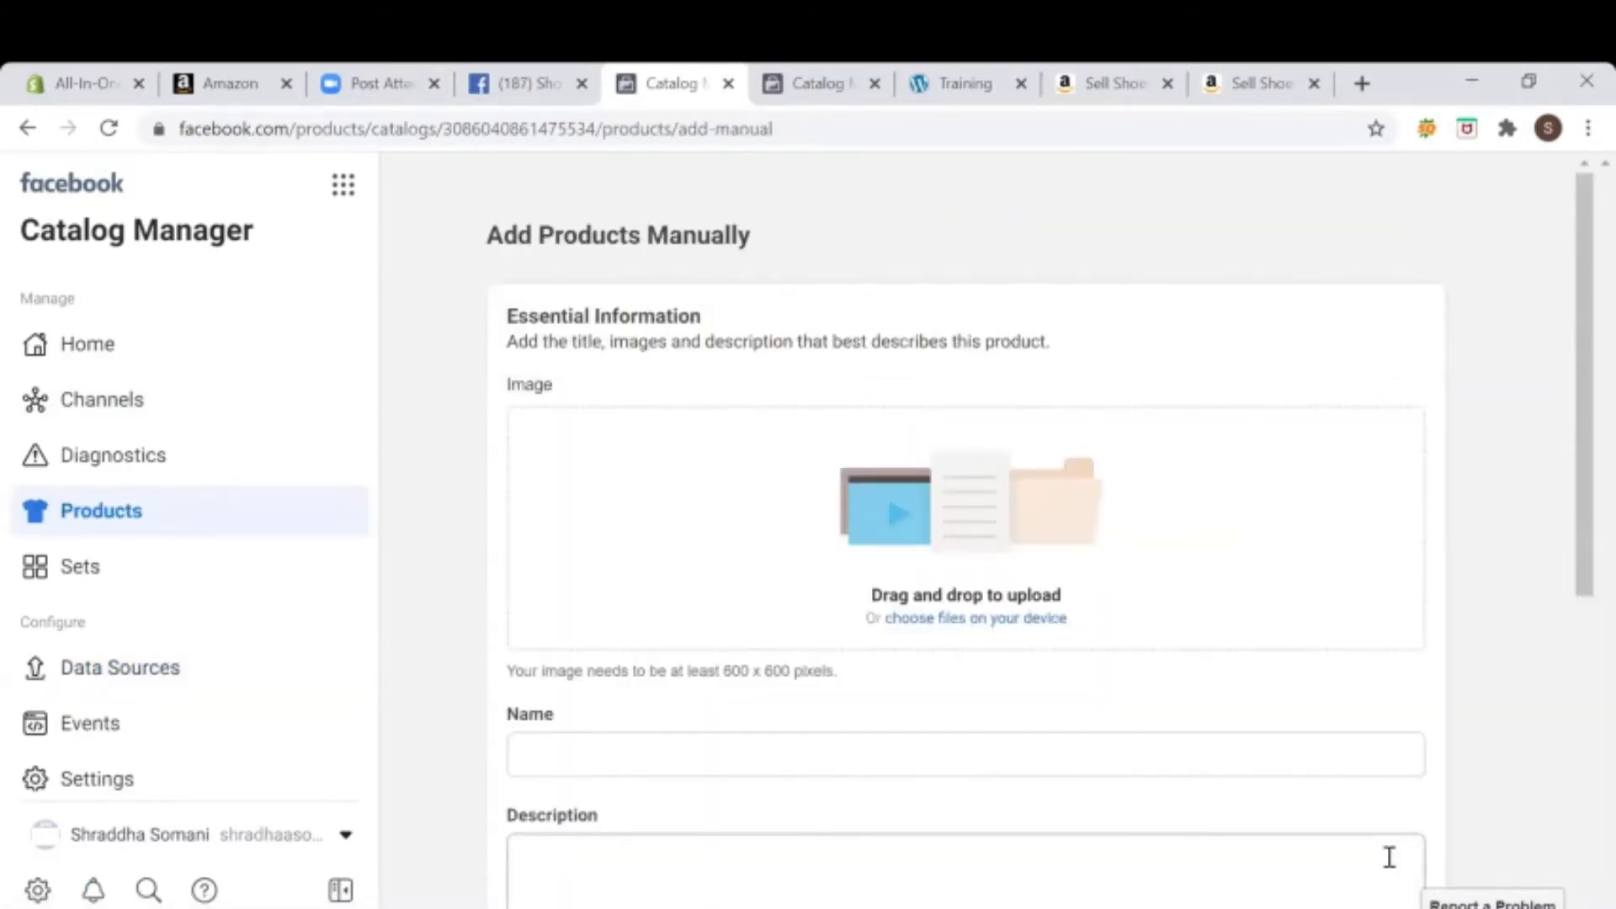
# Step: Go through the manual product form's fields and set the price currency to INR – Indian Rupee
pyautogui.scroll(-4, 1387, 856)
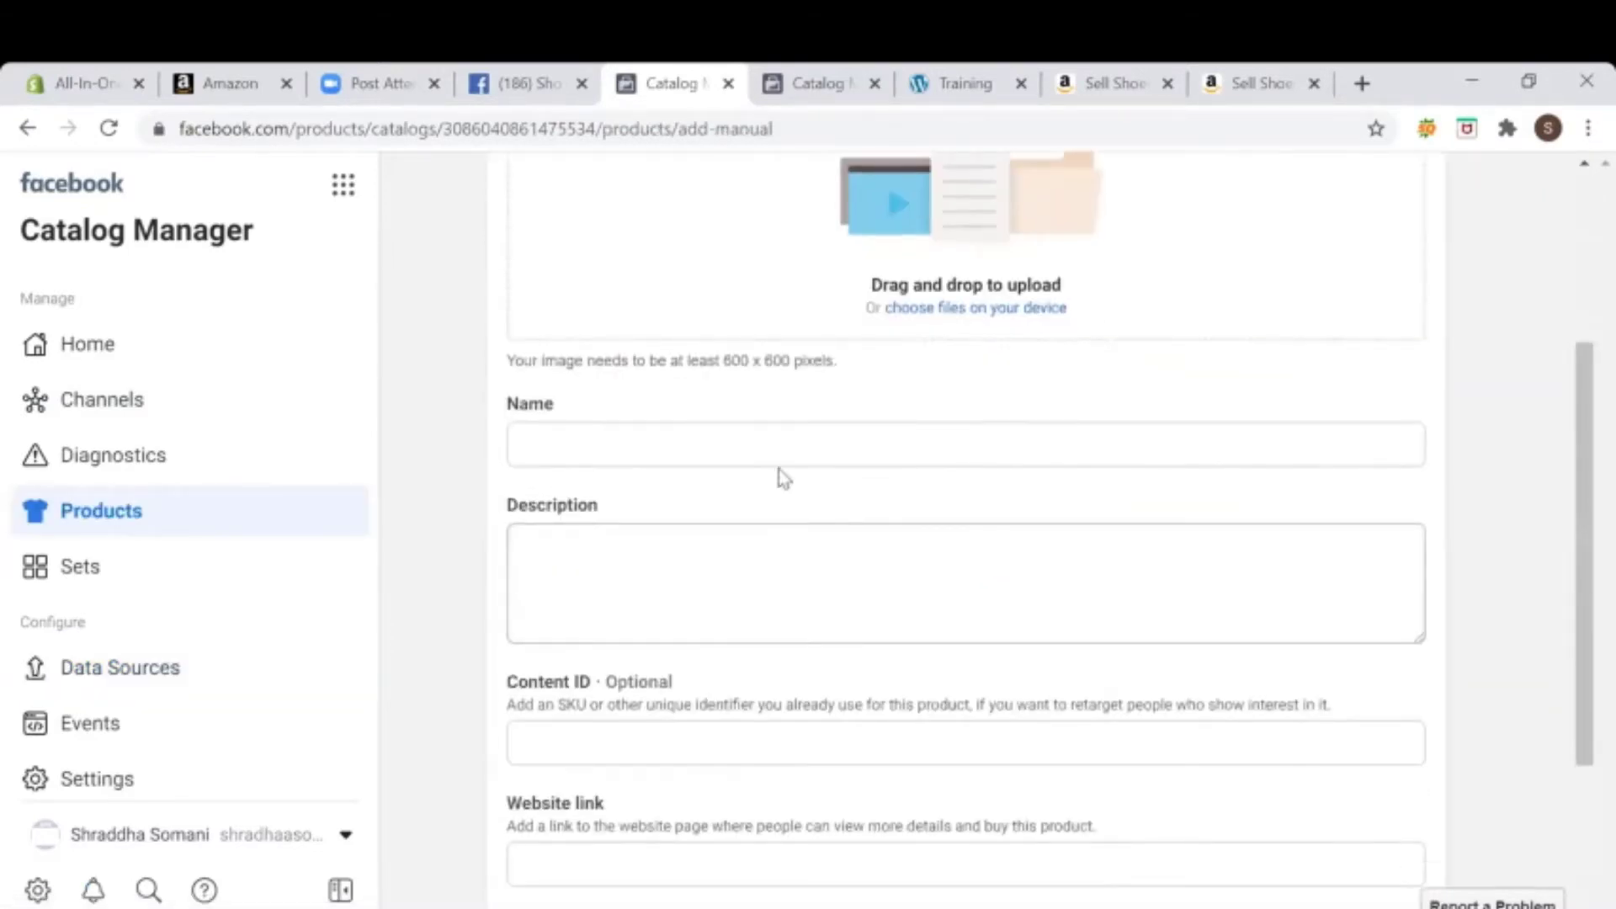
pyautogui.click(776, 441)
pyautogui.click(766, 593)
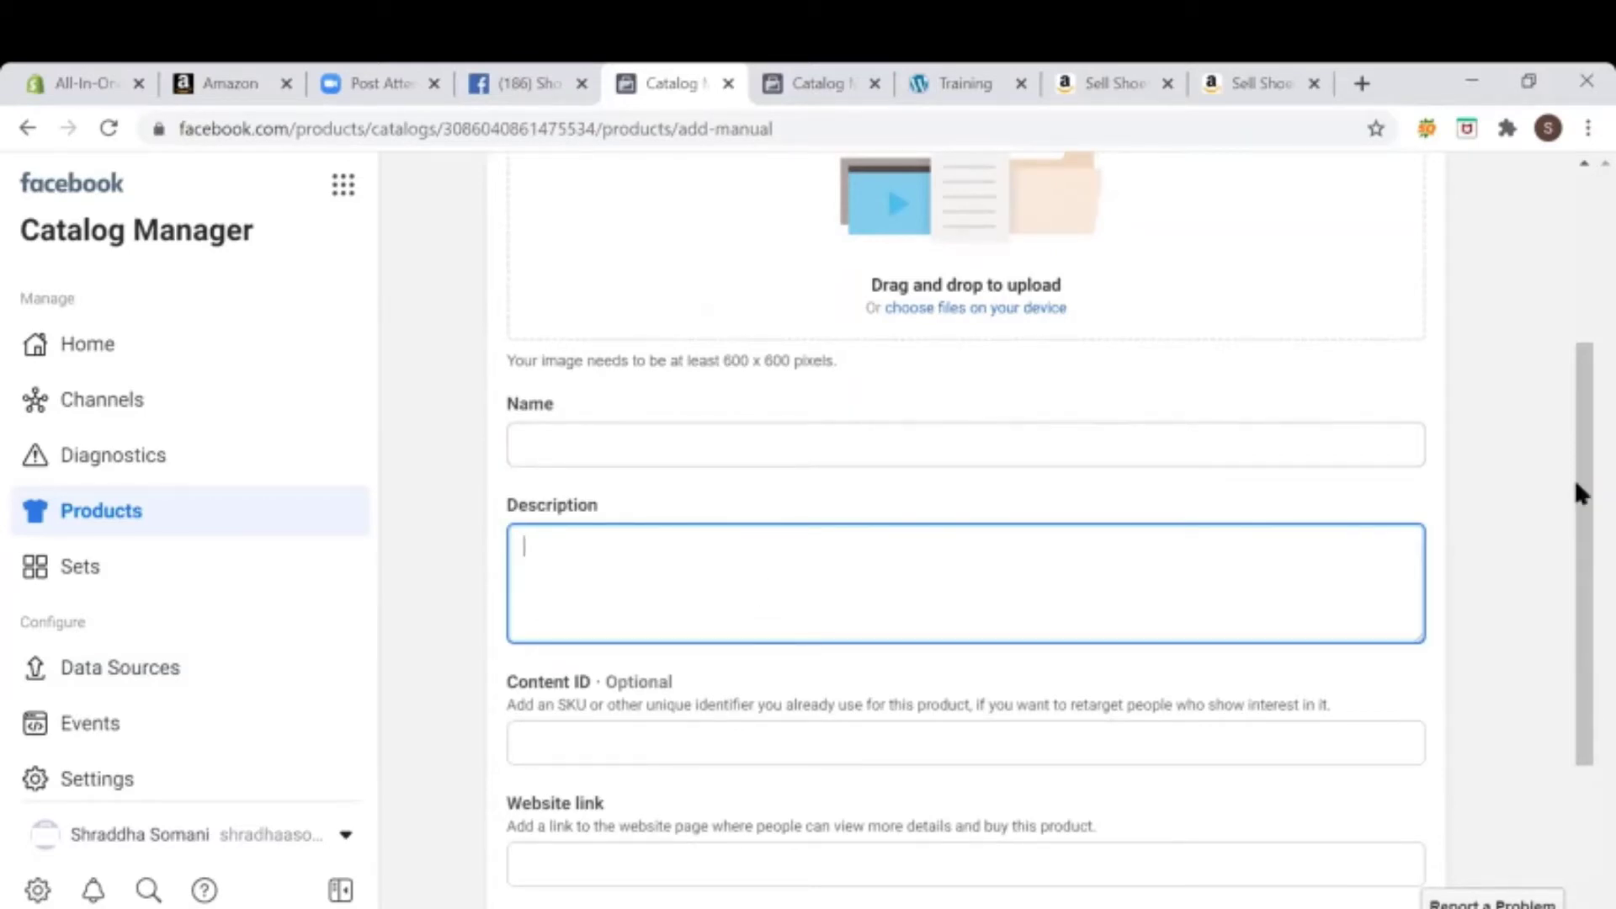
pyautogui.moveTo(1578, 494); pyautogui.dragTo(1577, 585)
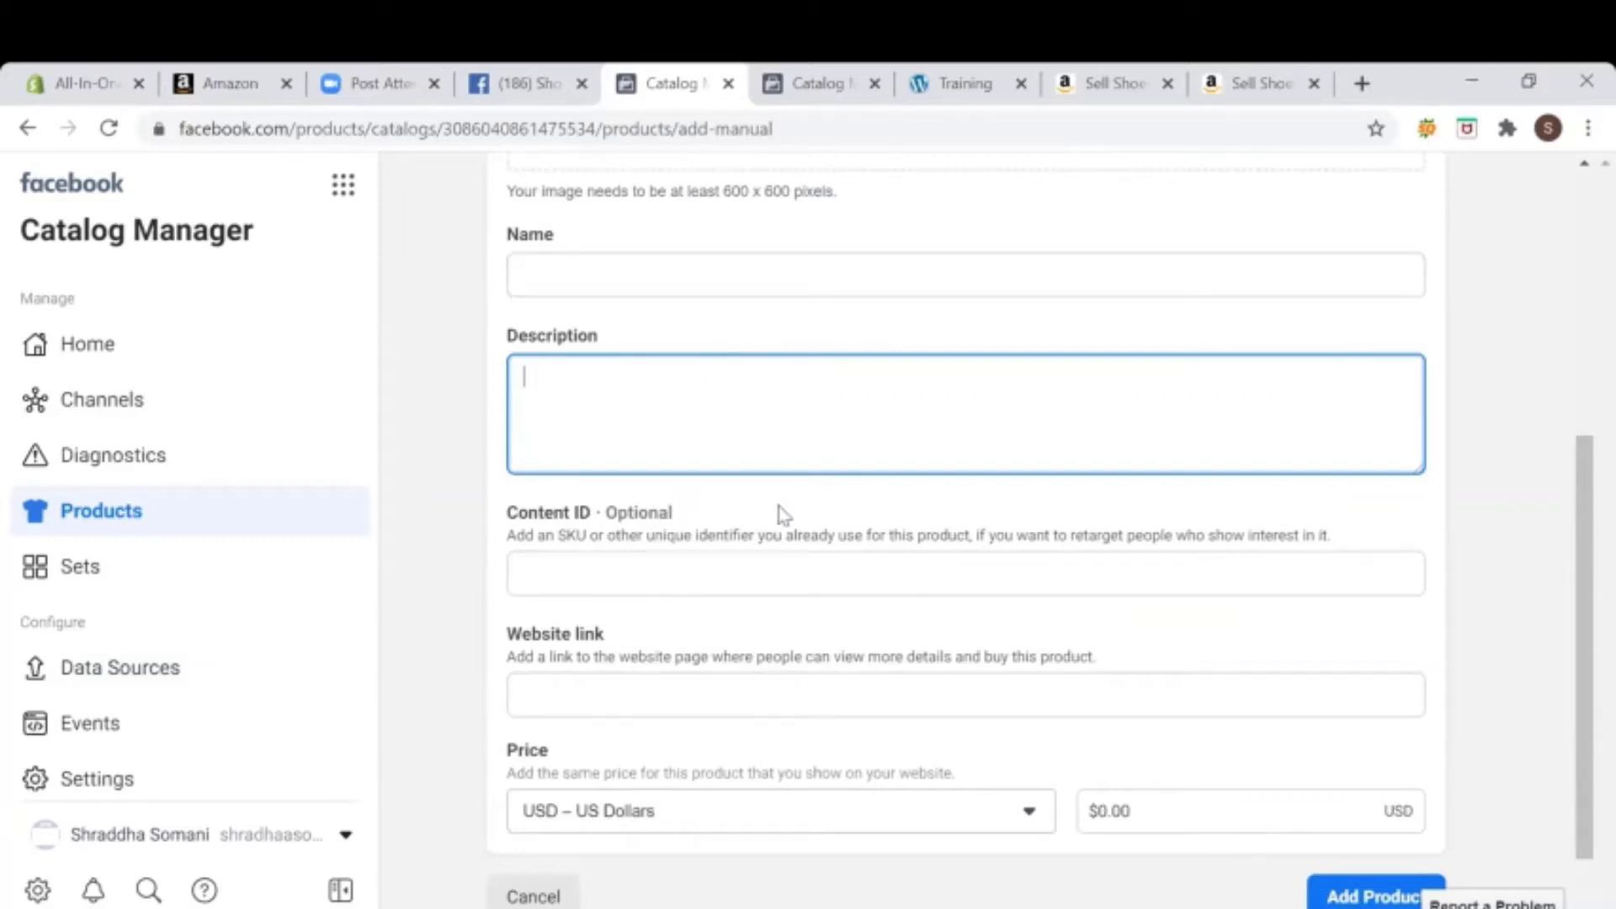
pyautogui.click(964, 811)
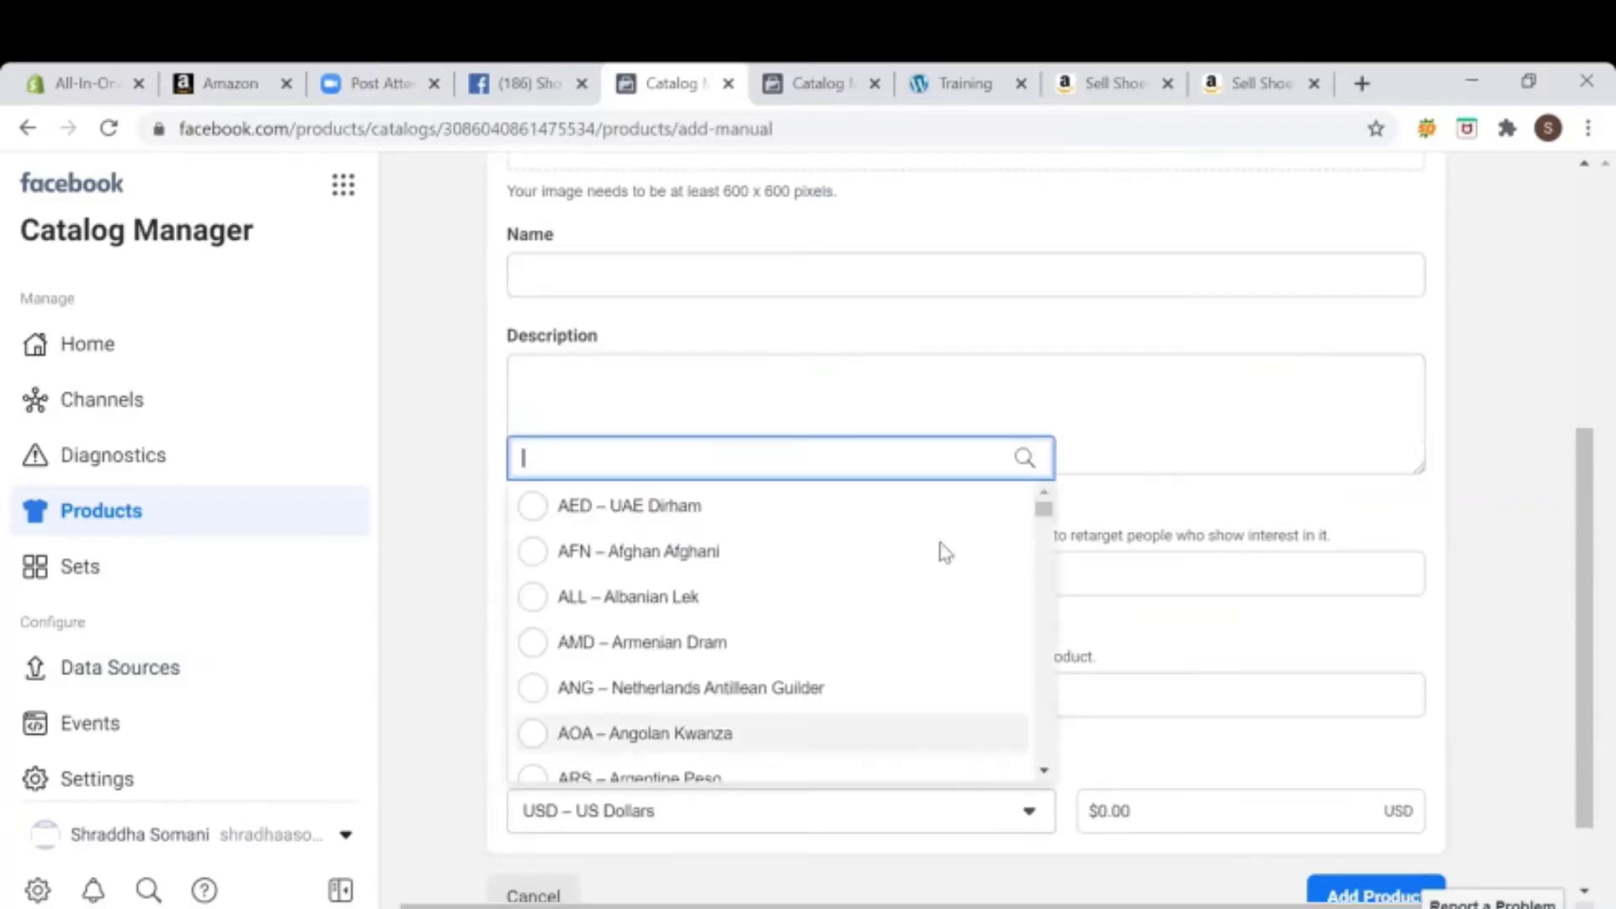
pyautogui.write('inr')
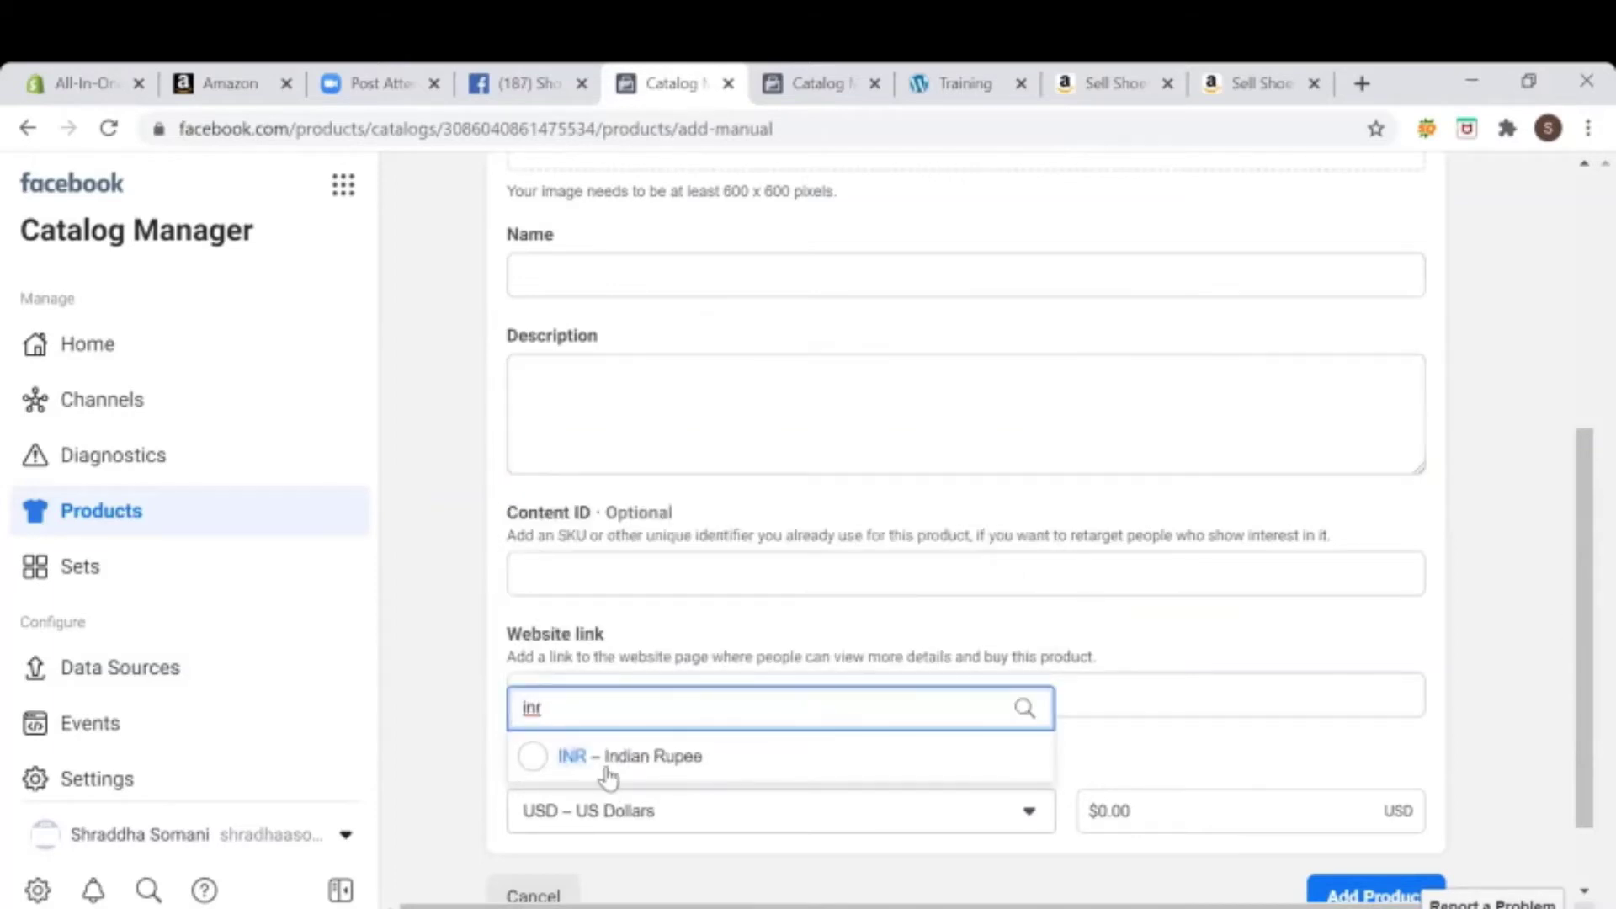
pyautogui.click(608, 755)
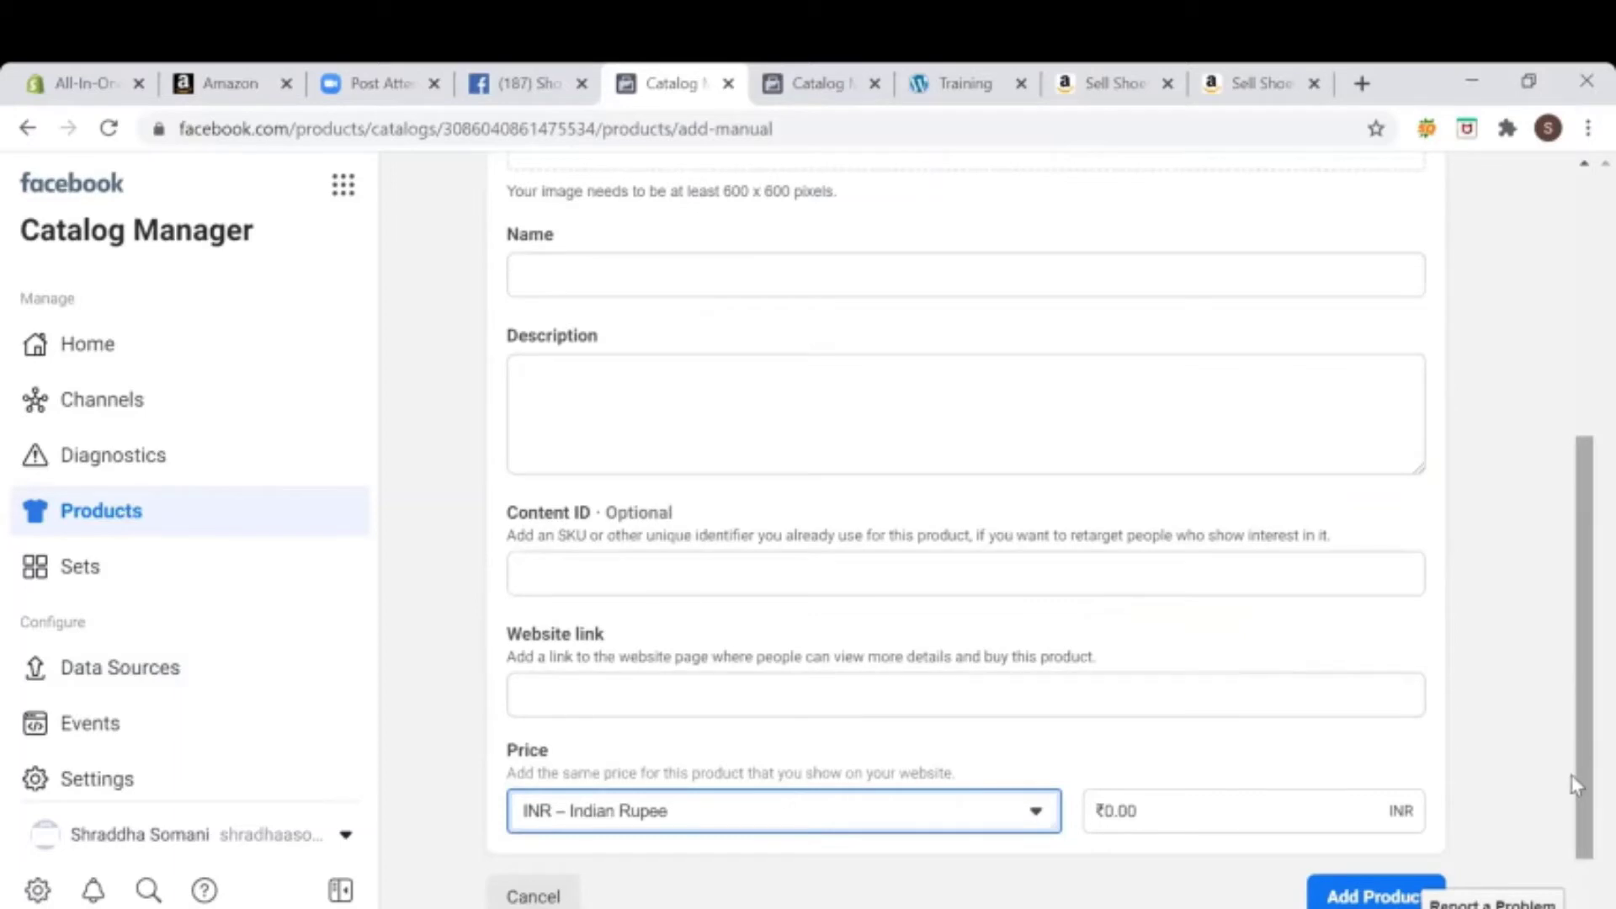
pyautogui.scroll(-1, 1573, 699)
pyautogui.scroll(7, 1574, 326)
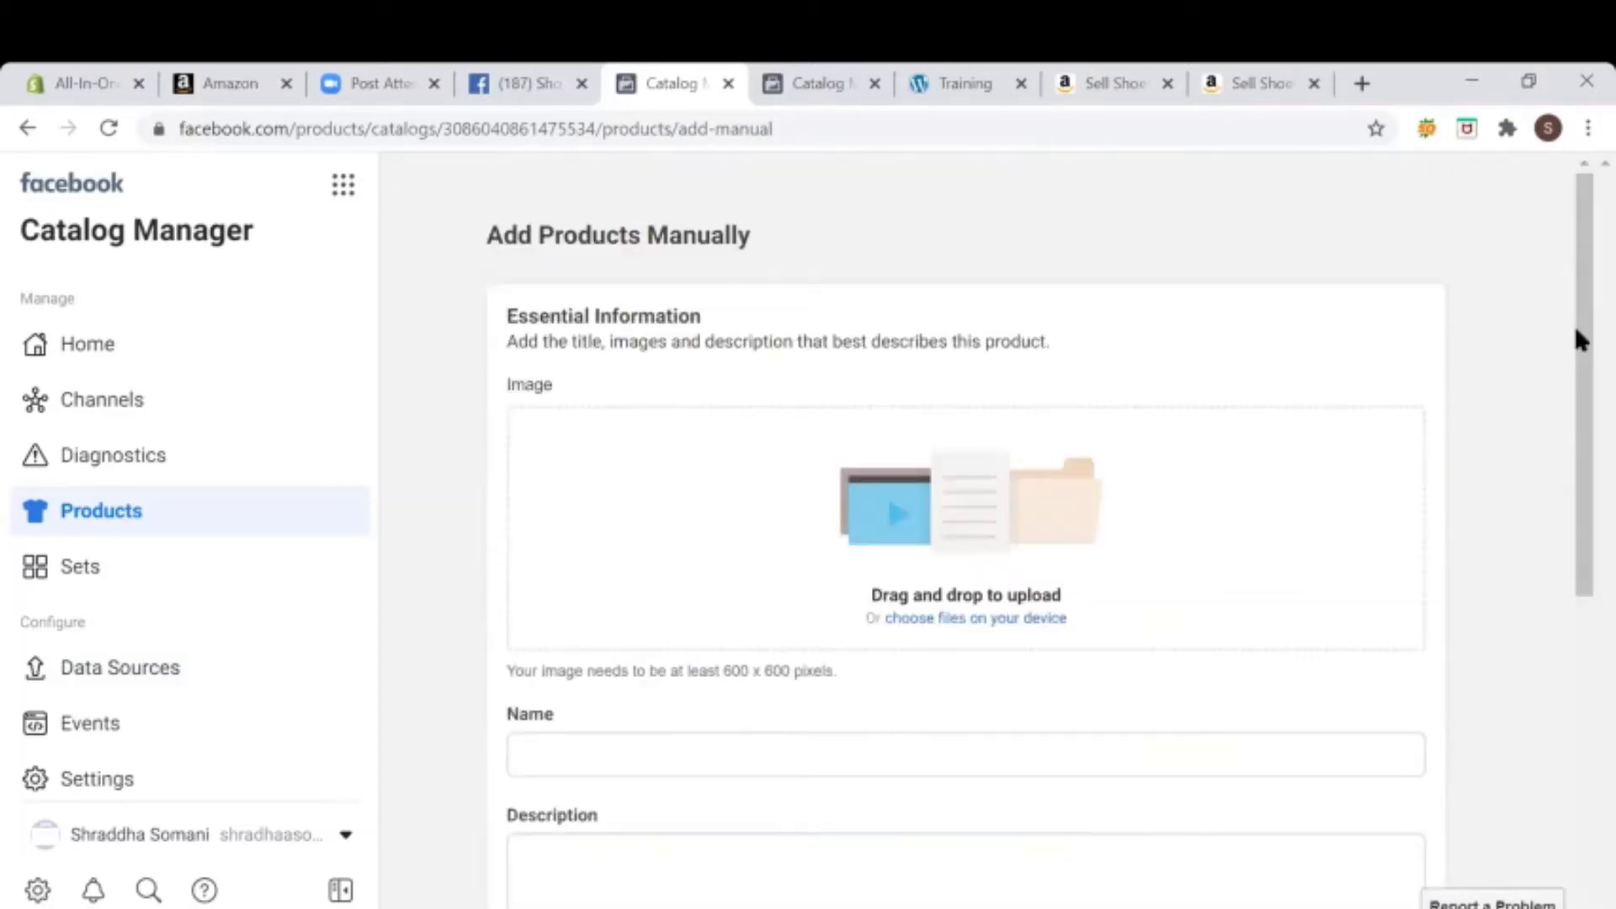
# Step: Start another catalog from the catalog list in the second Catalog Manager tab and continue with Ecommerce as its category
pyautogui.click(811, 91)
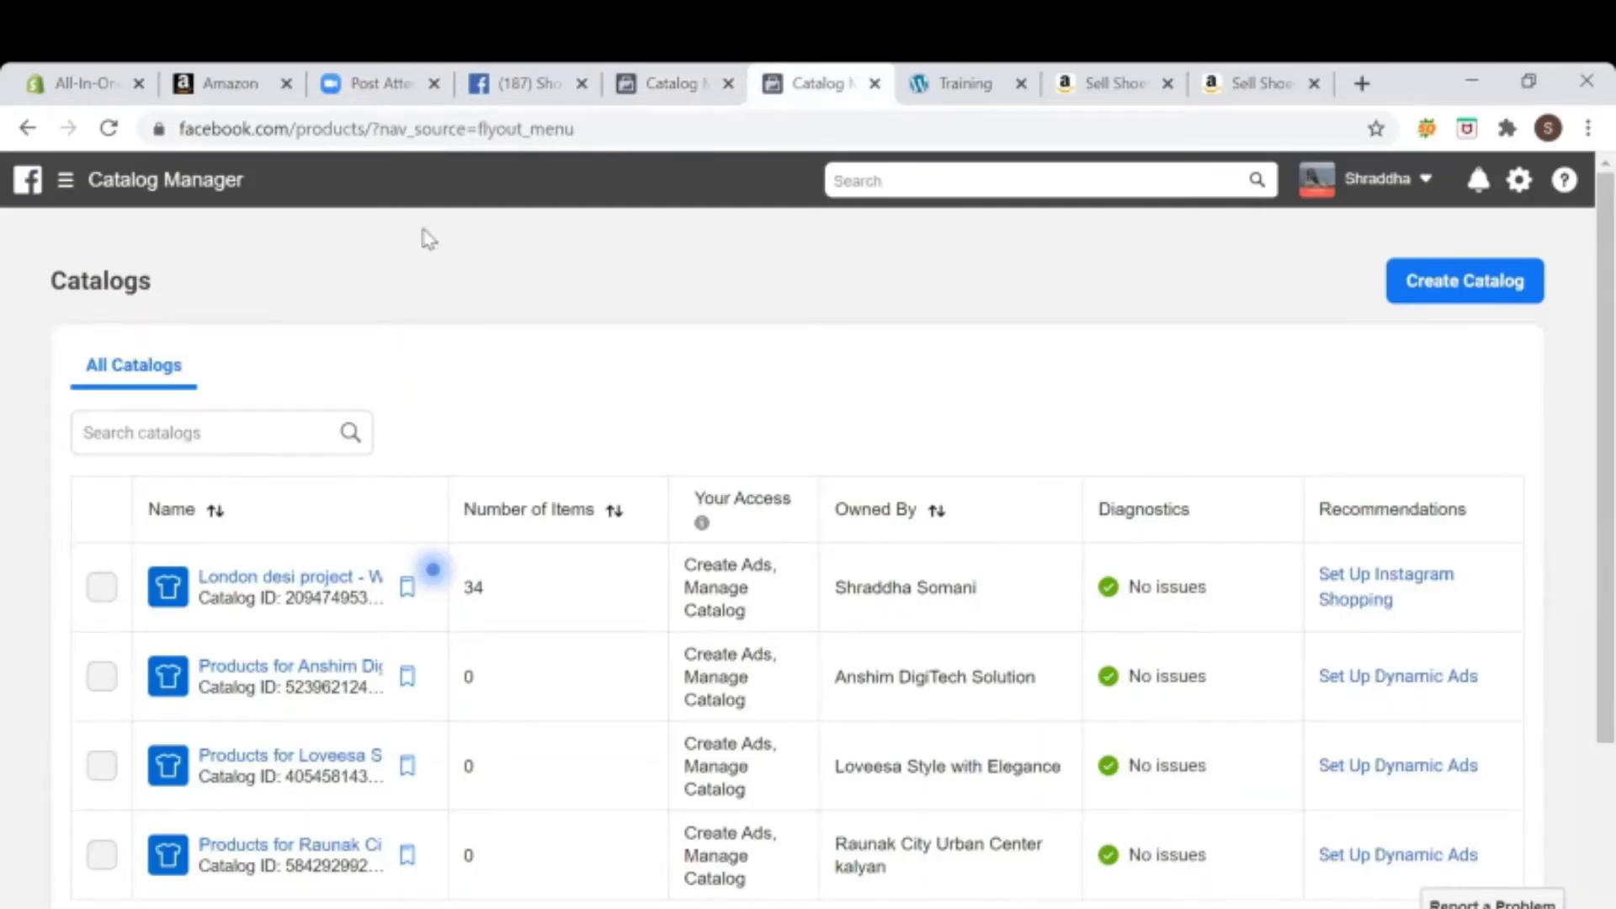
pyautogui.doubleClick(465, 592)
pyautogui.click(1461, 308)
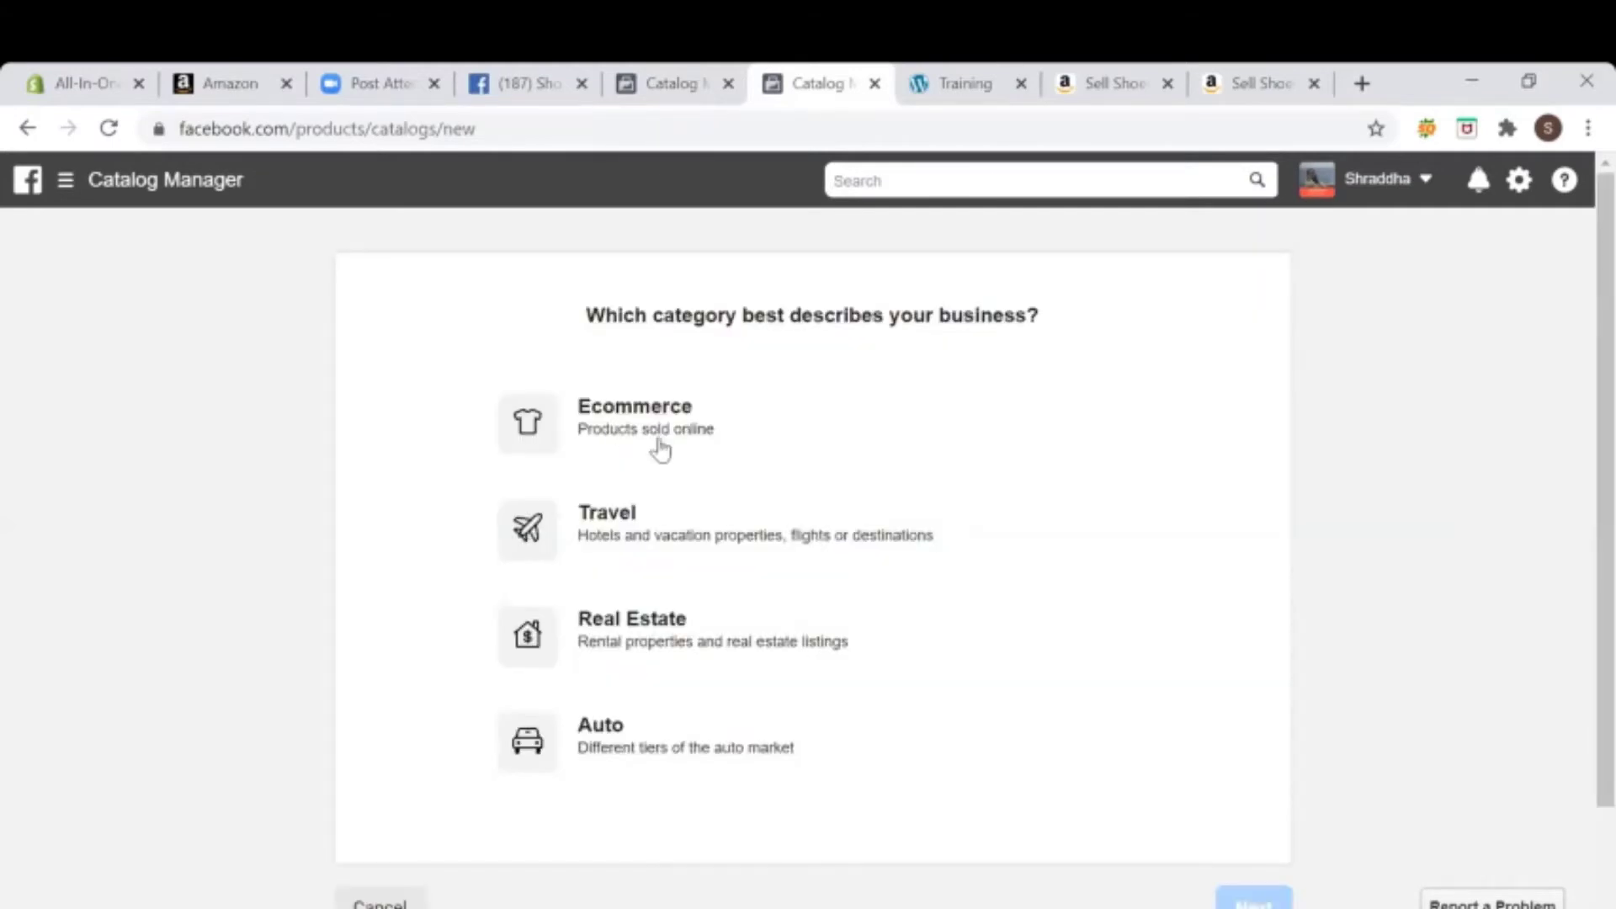
pyautogui.click(698, 462)
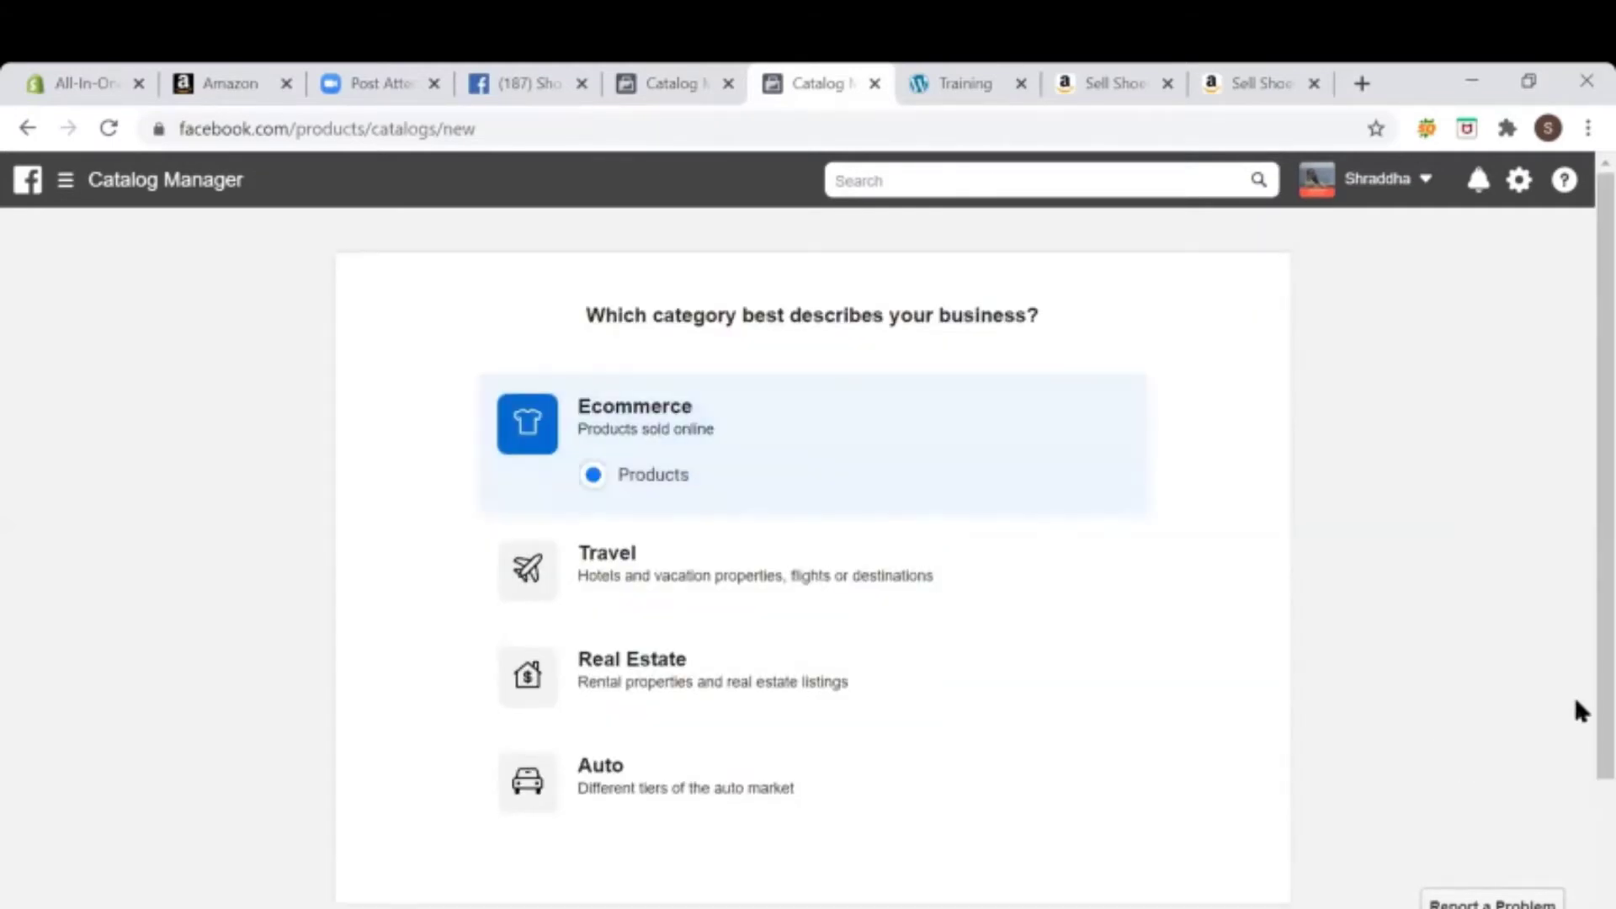
pyautogui.scroll(-2, 1577, 841)
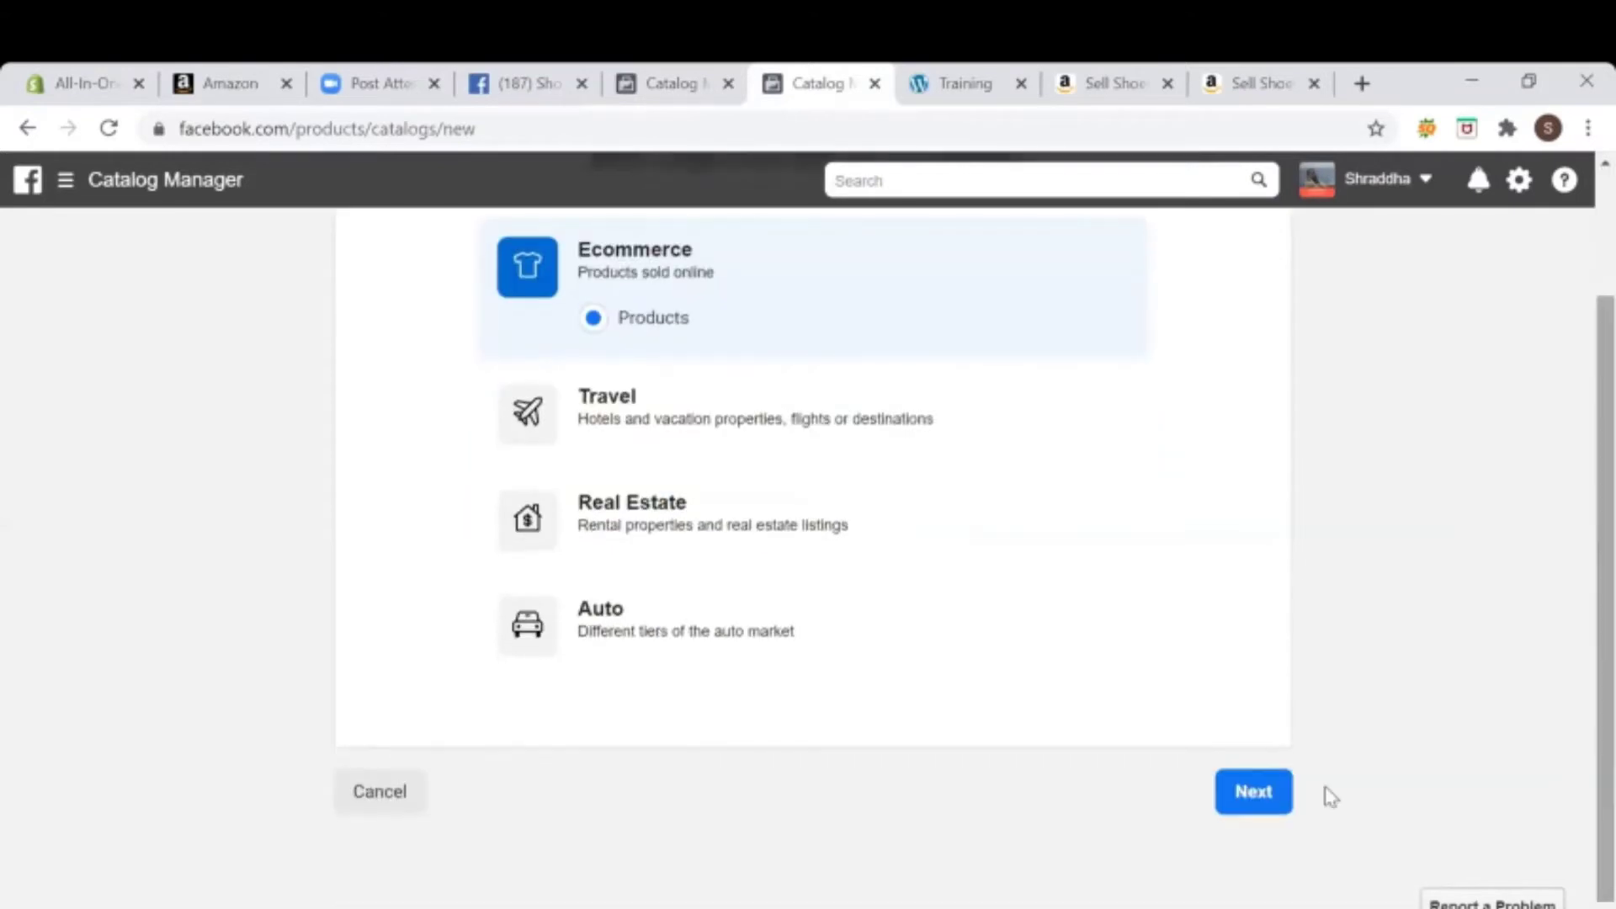
pyautogui.click(1273, 800)
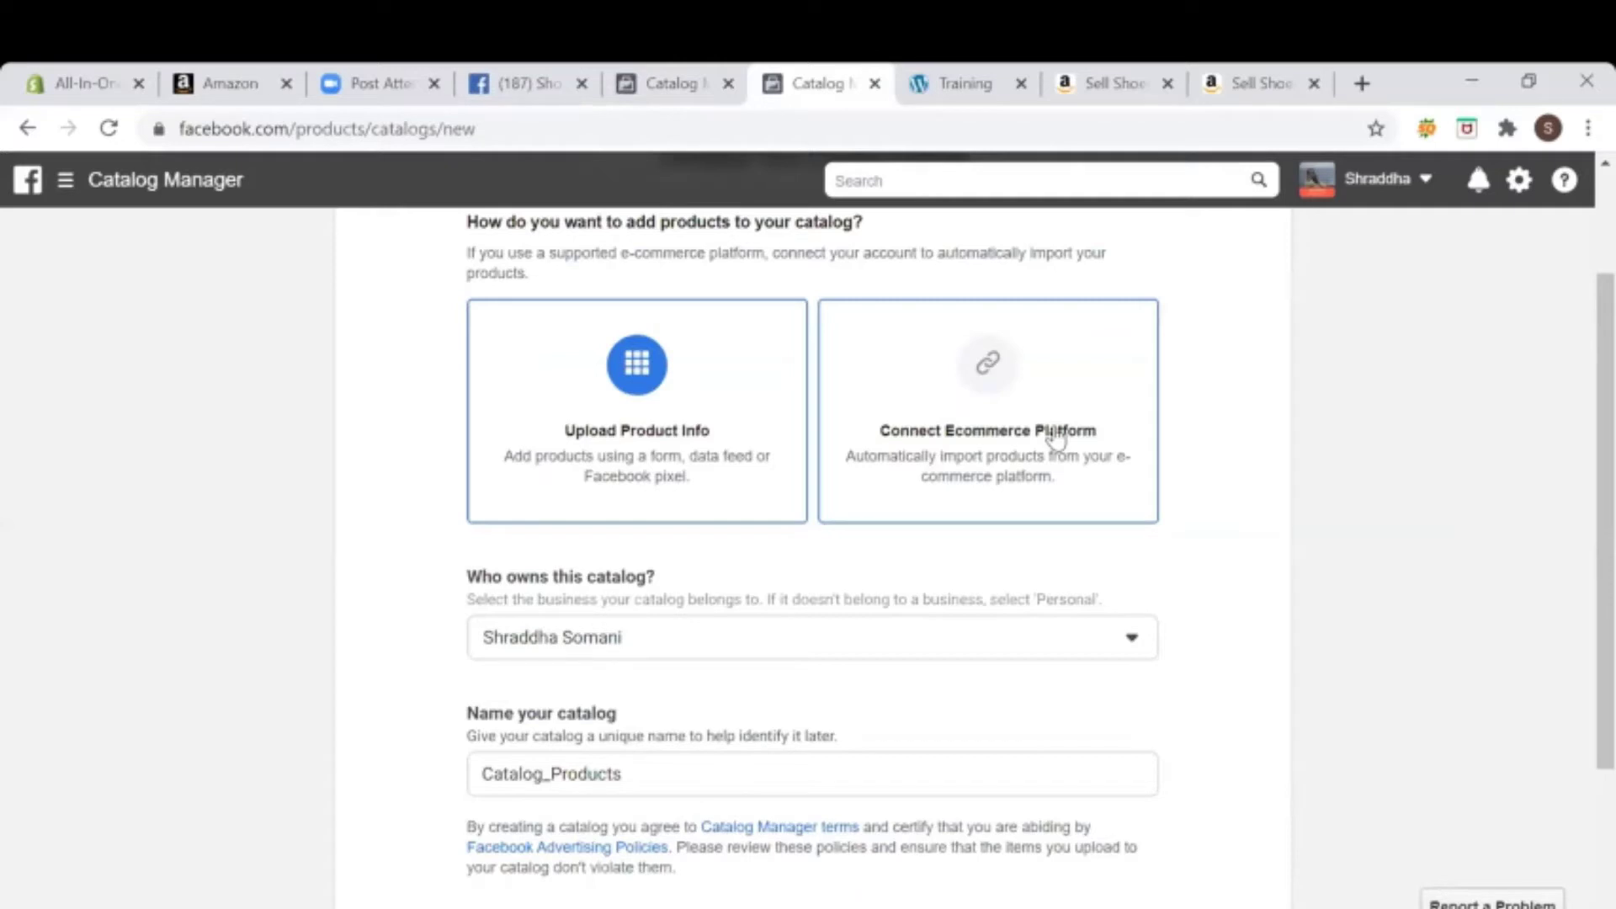
# Step: Choose to connect an e-commerce platform for the new catalog and select WooCommerce
pyautogui.click(1057, 438)
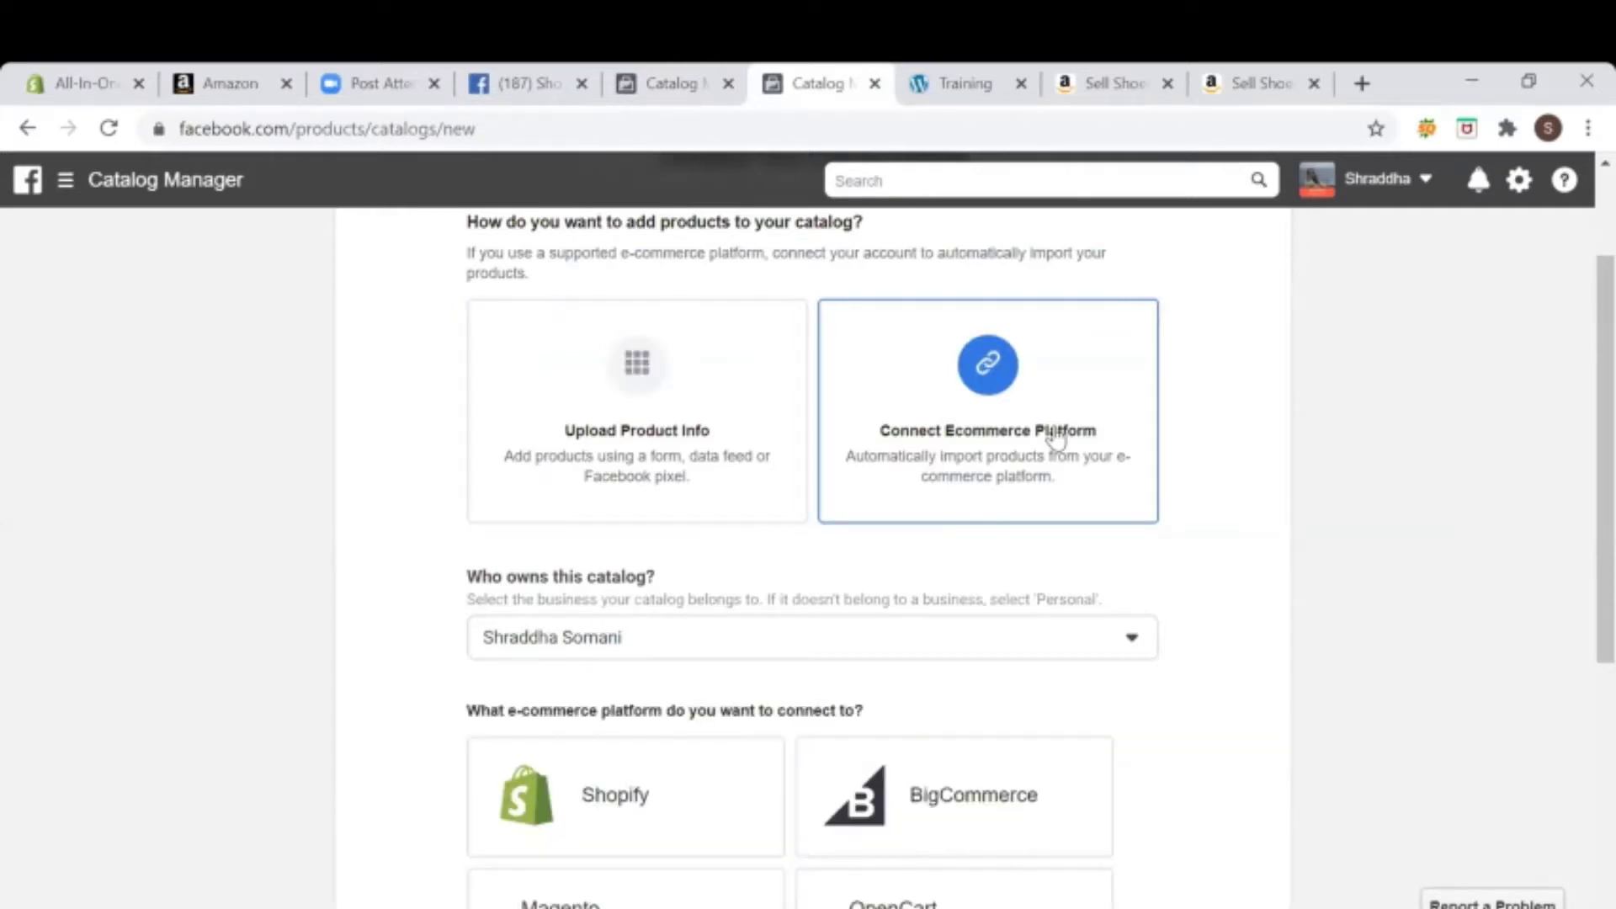
pyautogui.scroll(-4, 1056, 437)
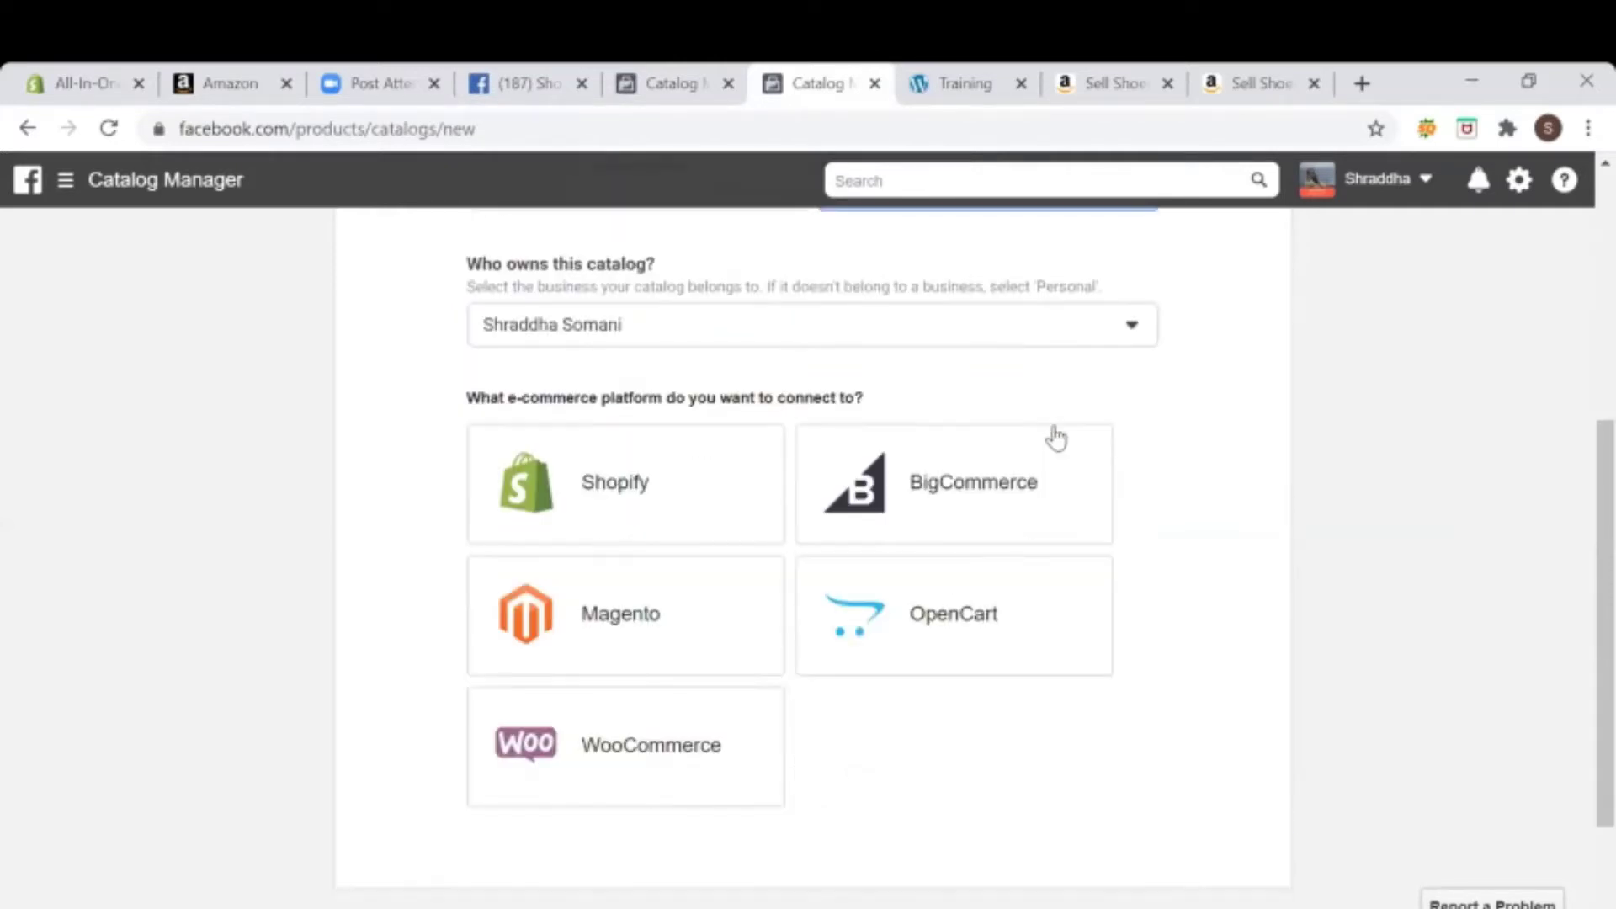
pyautogui.click(640, 745)
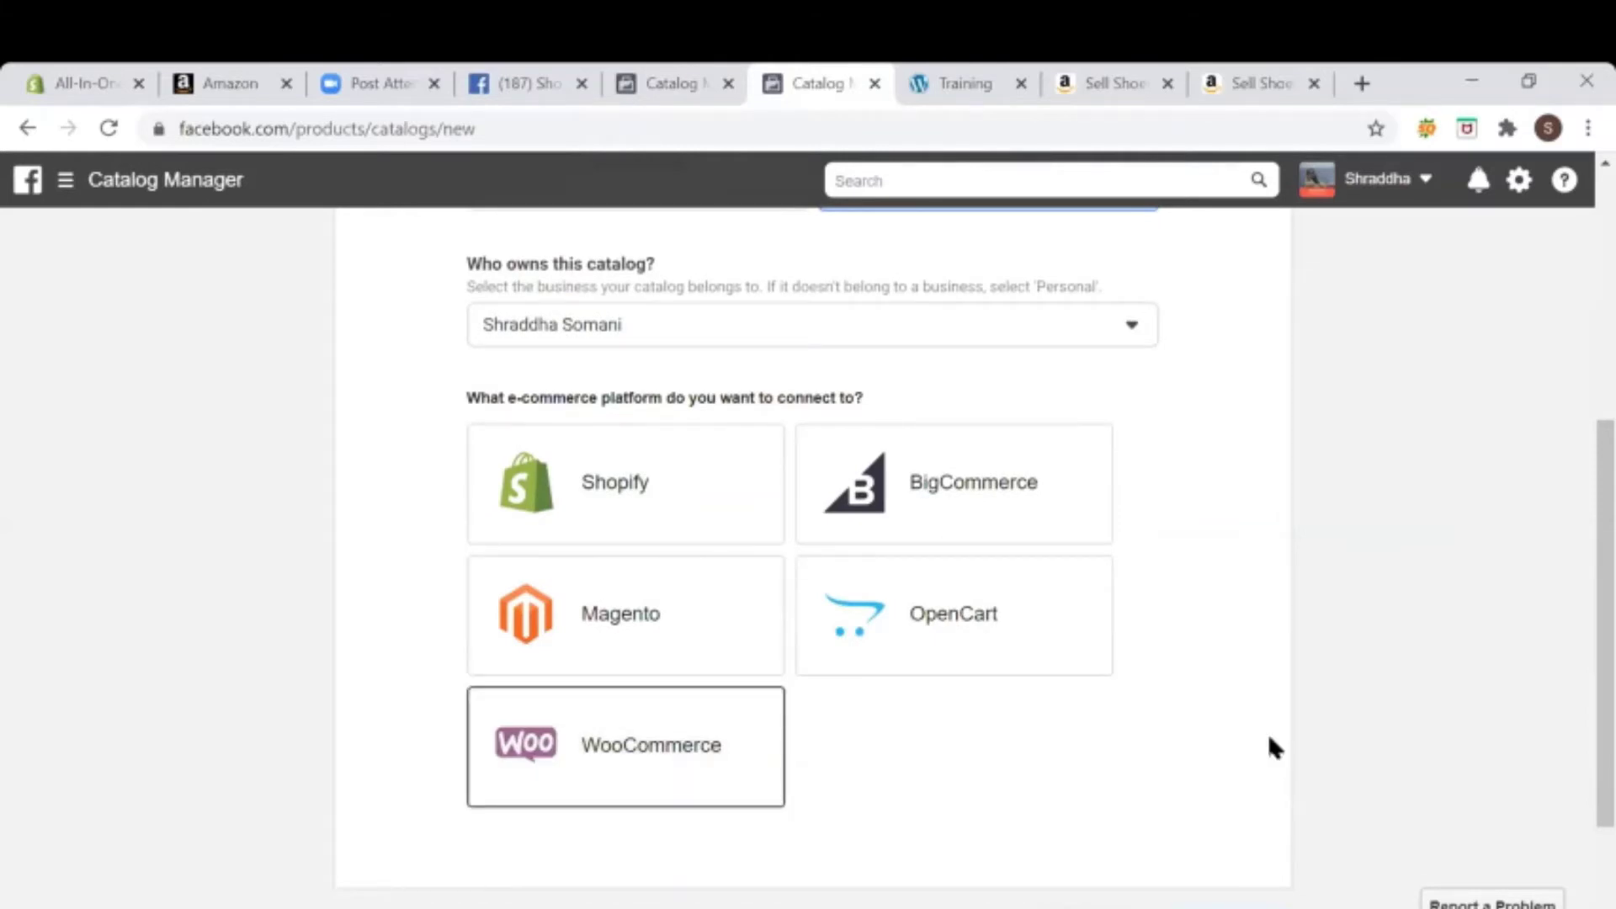
# Step: Finish the catalog set-up and go through the WooCommerce connection guide from Download Plugin to Activate Plugin
pyautogui.scroll(-2, 1268, 734)
pyautogui.click(1170, 782)
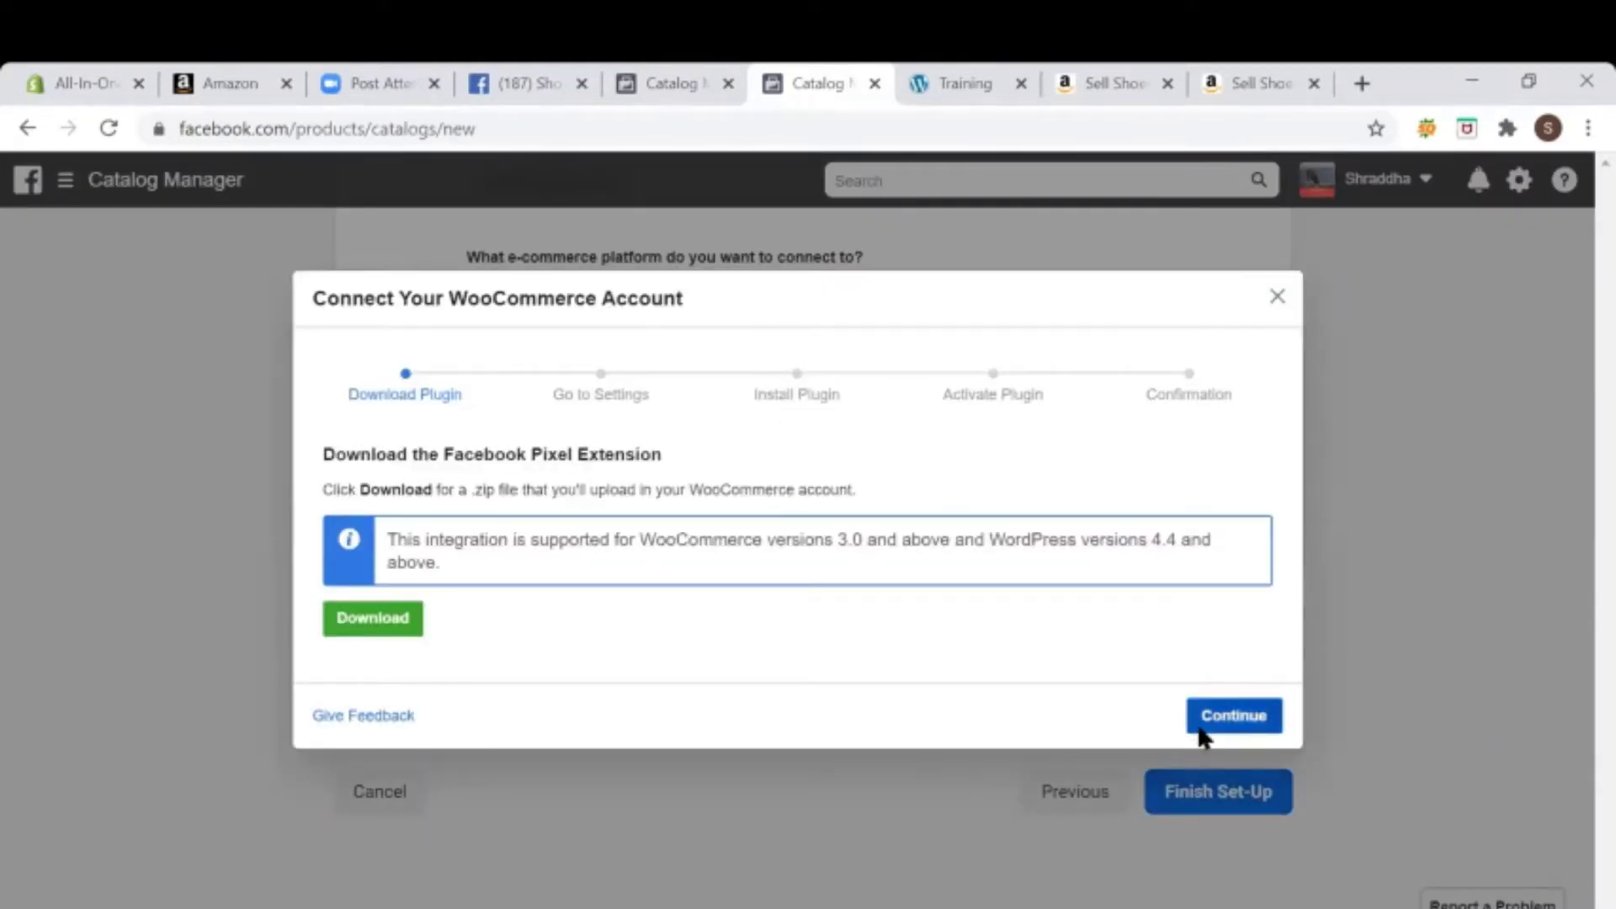
pyautogui.click(1201, 728)
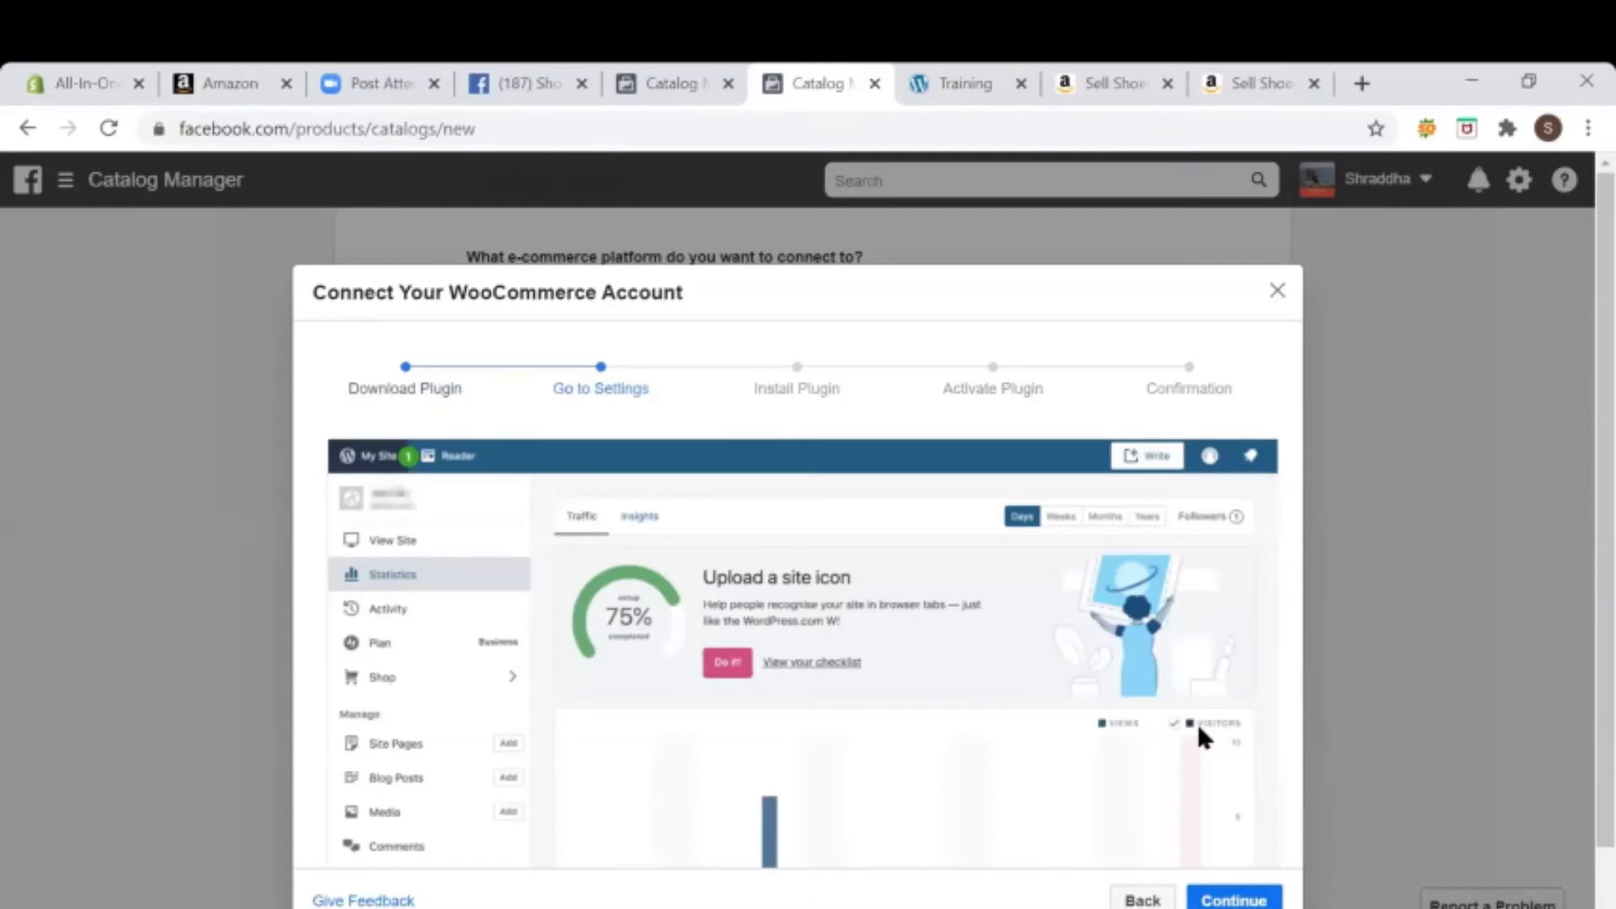
pyautogui.scroll(-1, 1200, 729)
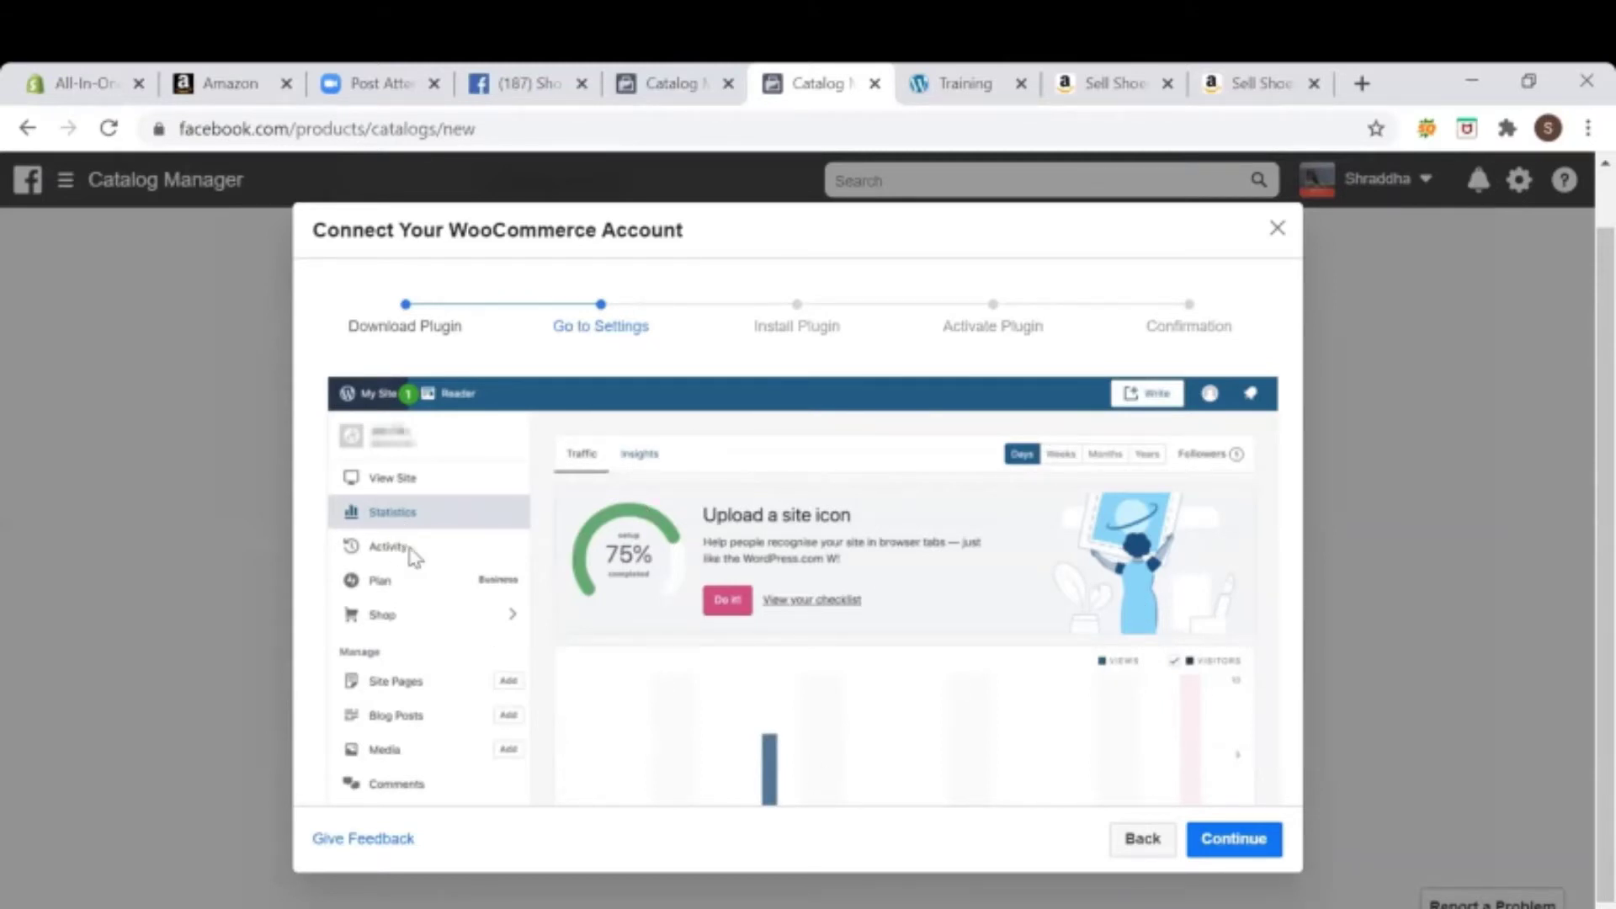
pyautogui.click(1243, 844)
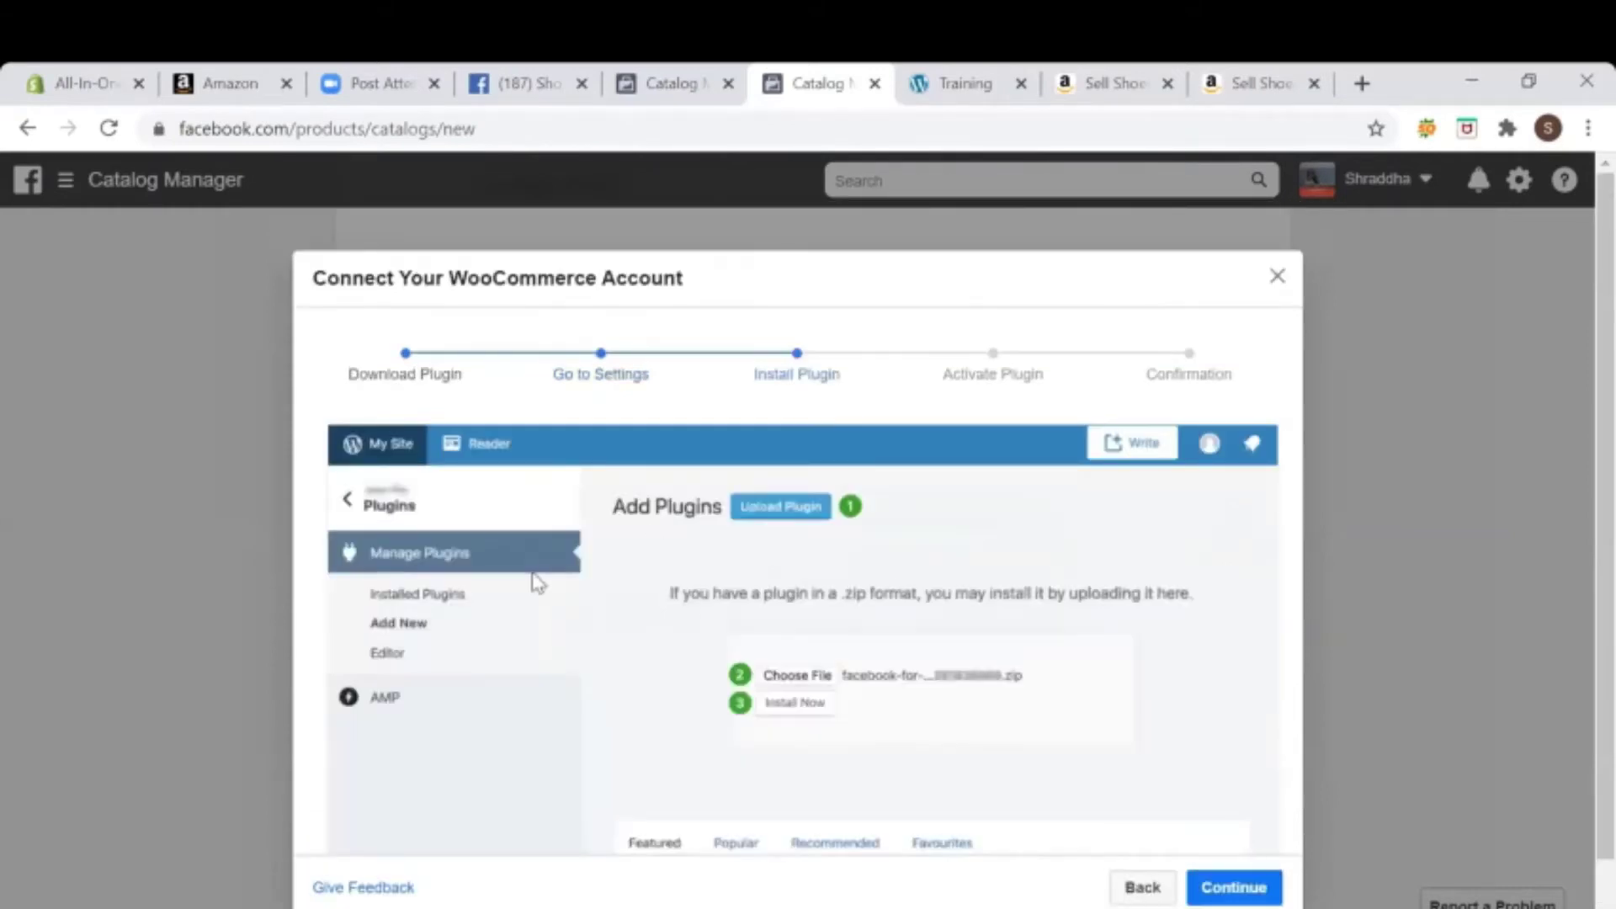
pyautogui.scroll(-1, 539, 583)
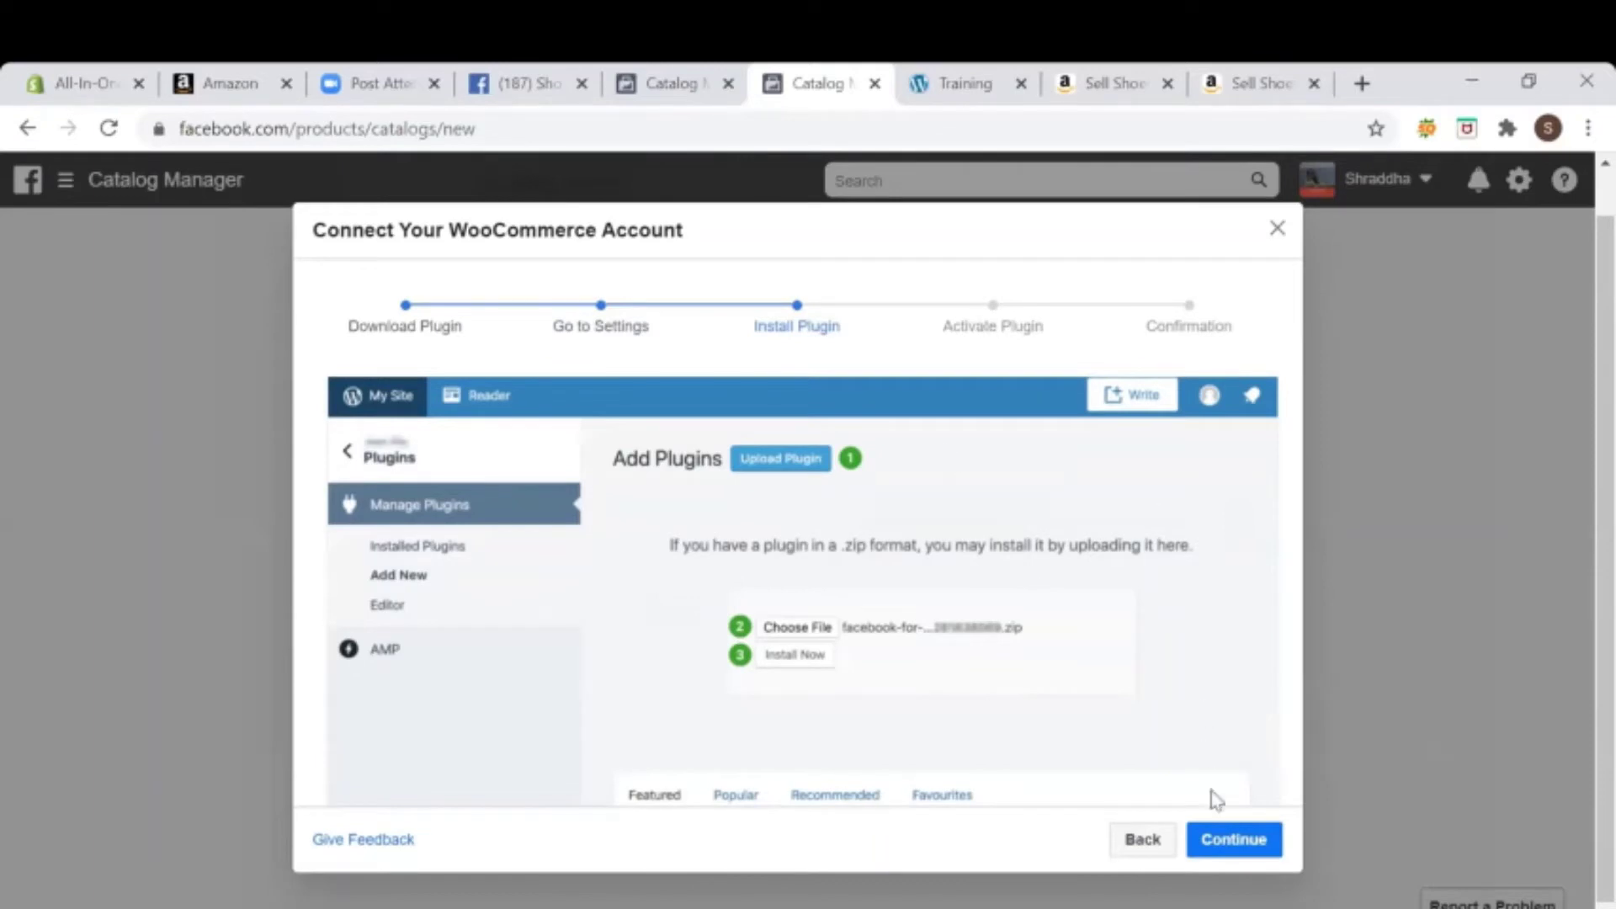
pyautogui.click(1230, 840)
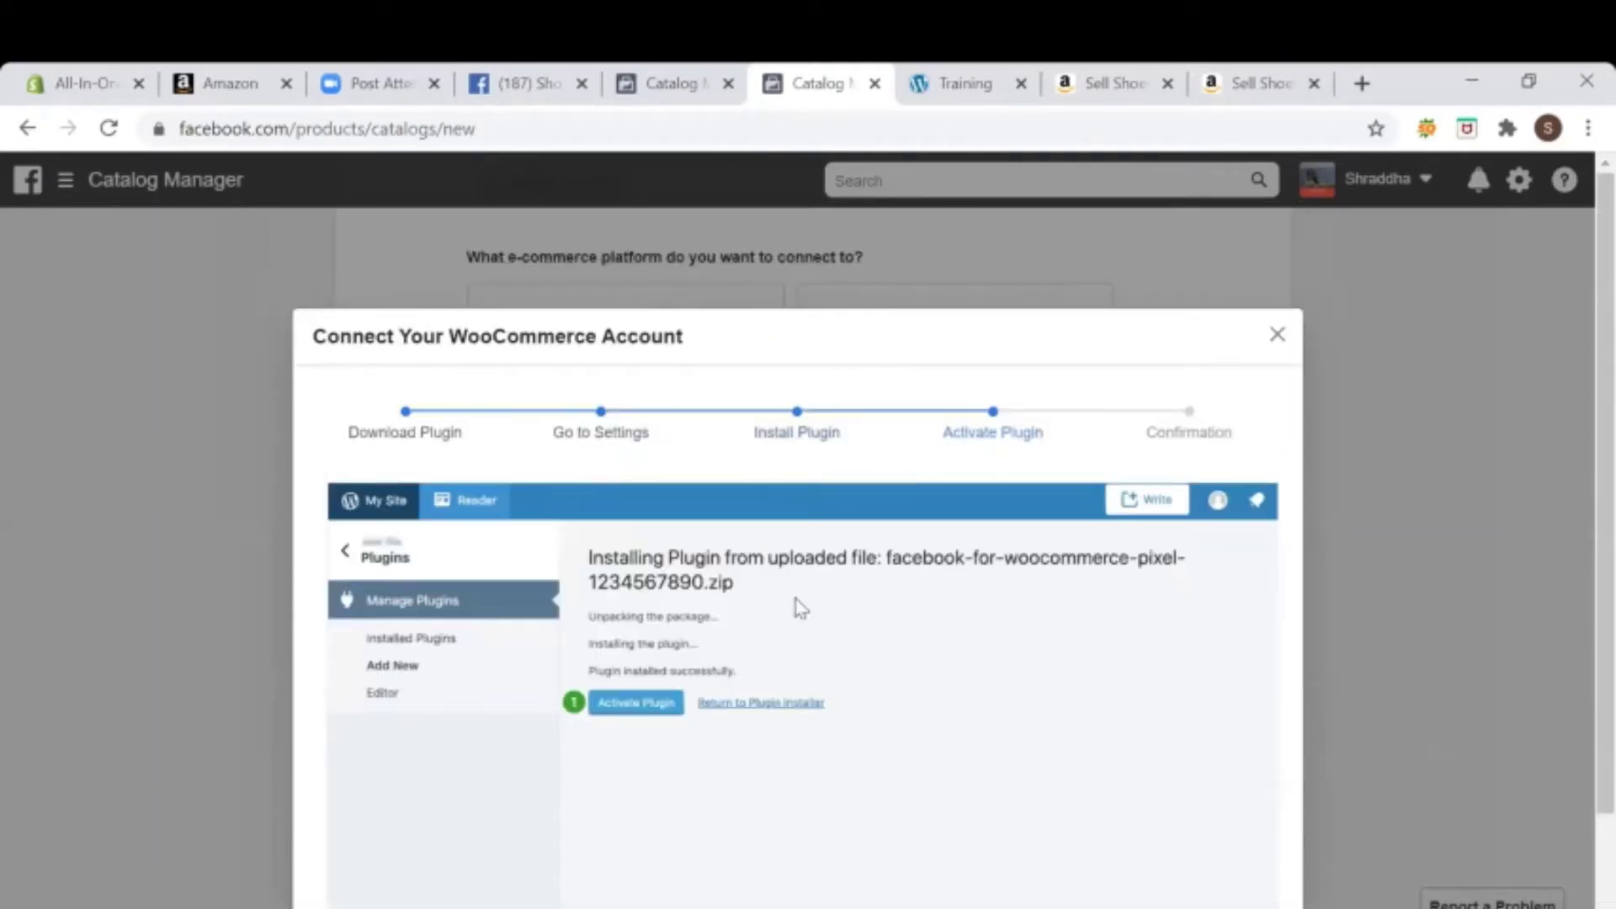
pyautogui.scroll(-2, 1235, 563)
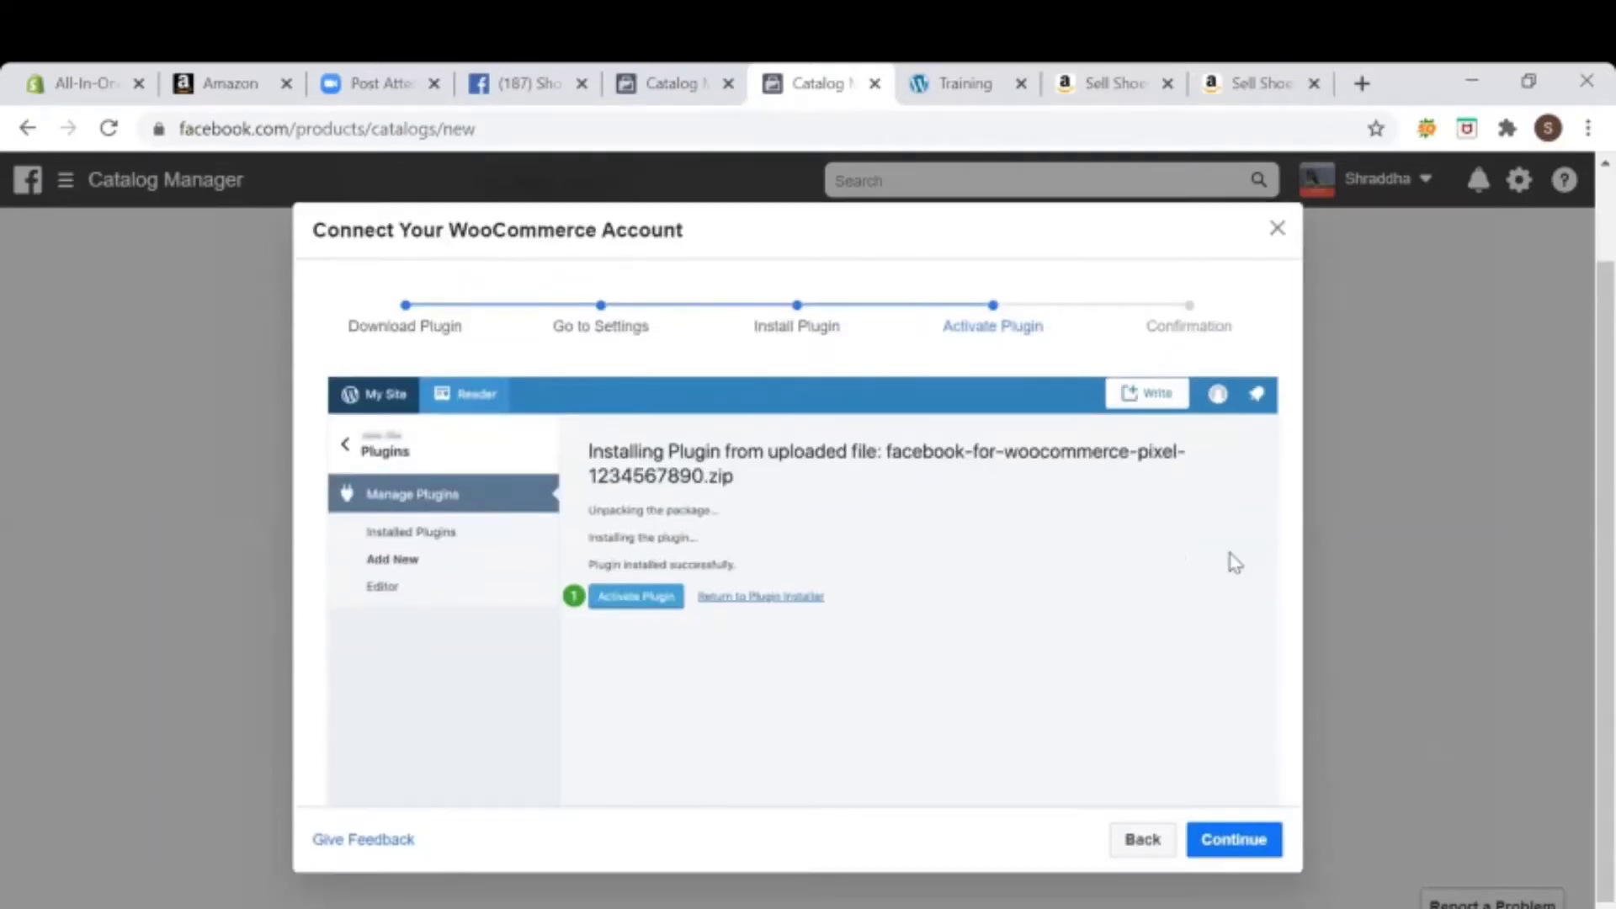
pyautogui.press('Return')
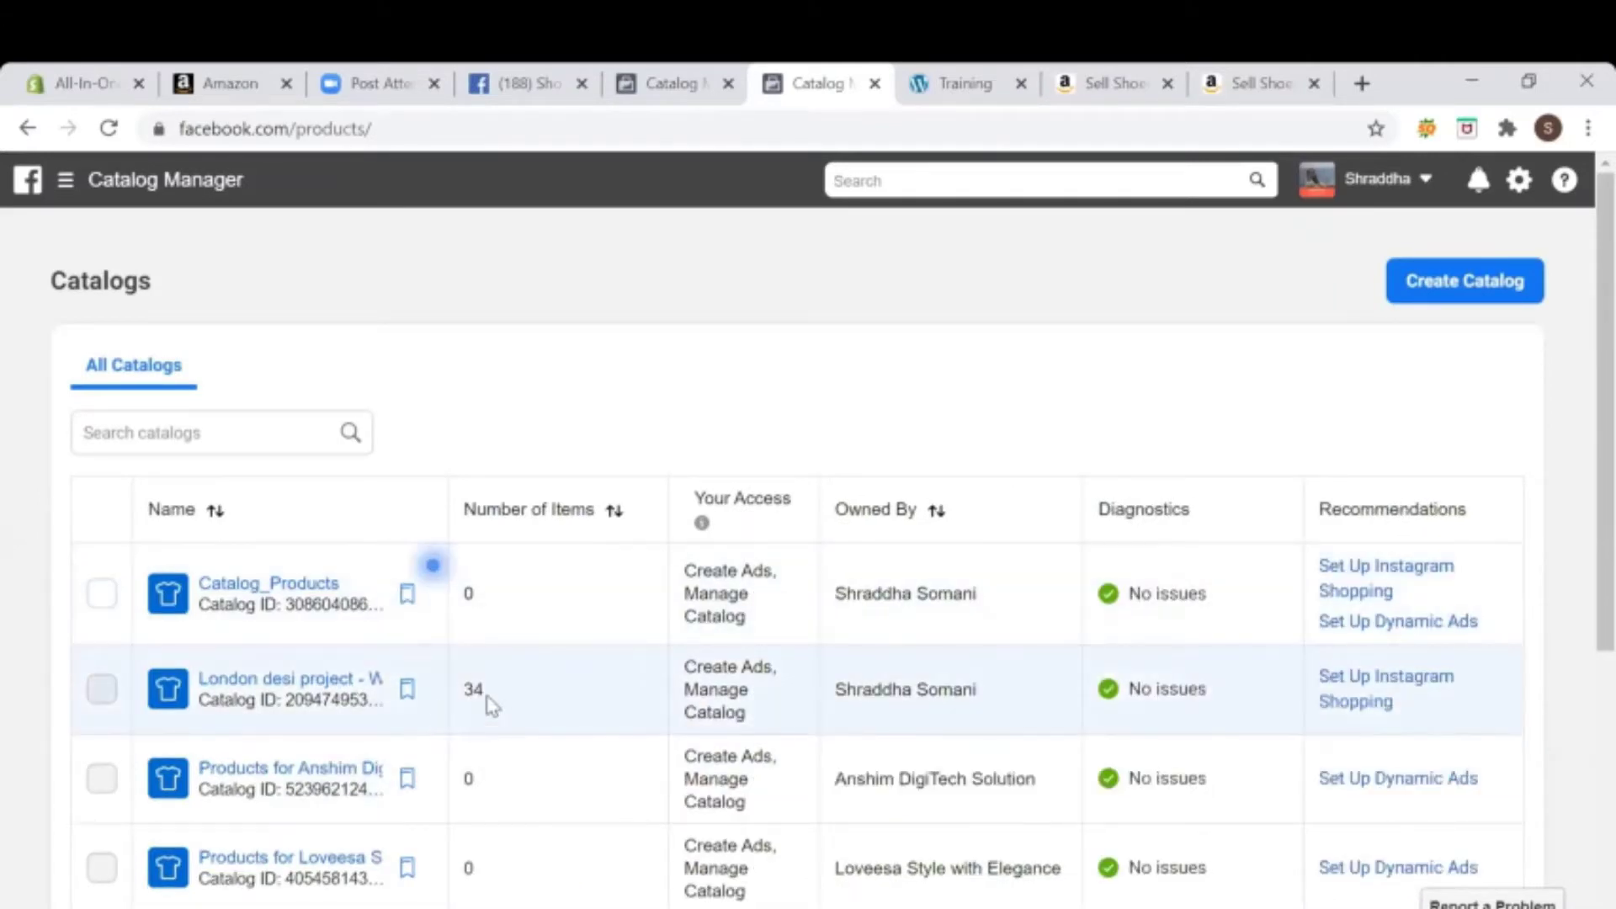
# Step: Highlight the London desi project catalog's item count and switch to the PowerPoint slide show with the Facebook Ads checklist
pyautogui.moveTo(490, 698); pyautogui.dragTo(470, 698)
pyautogui.click(1112, 907)
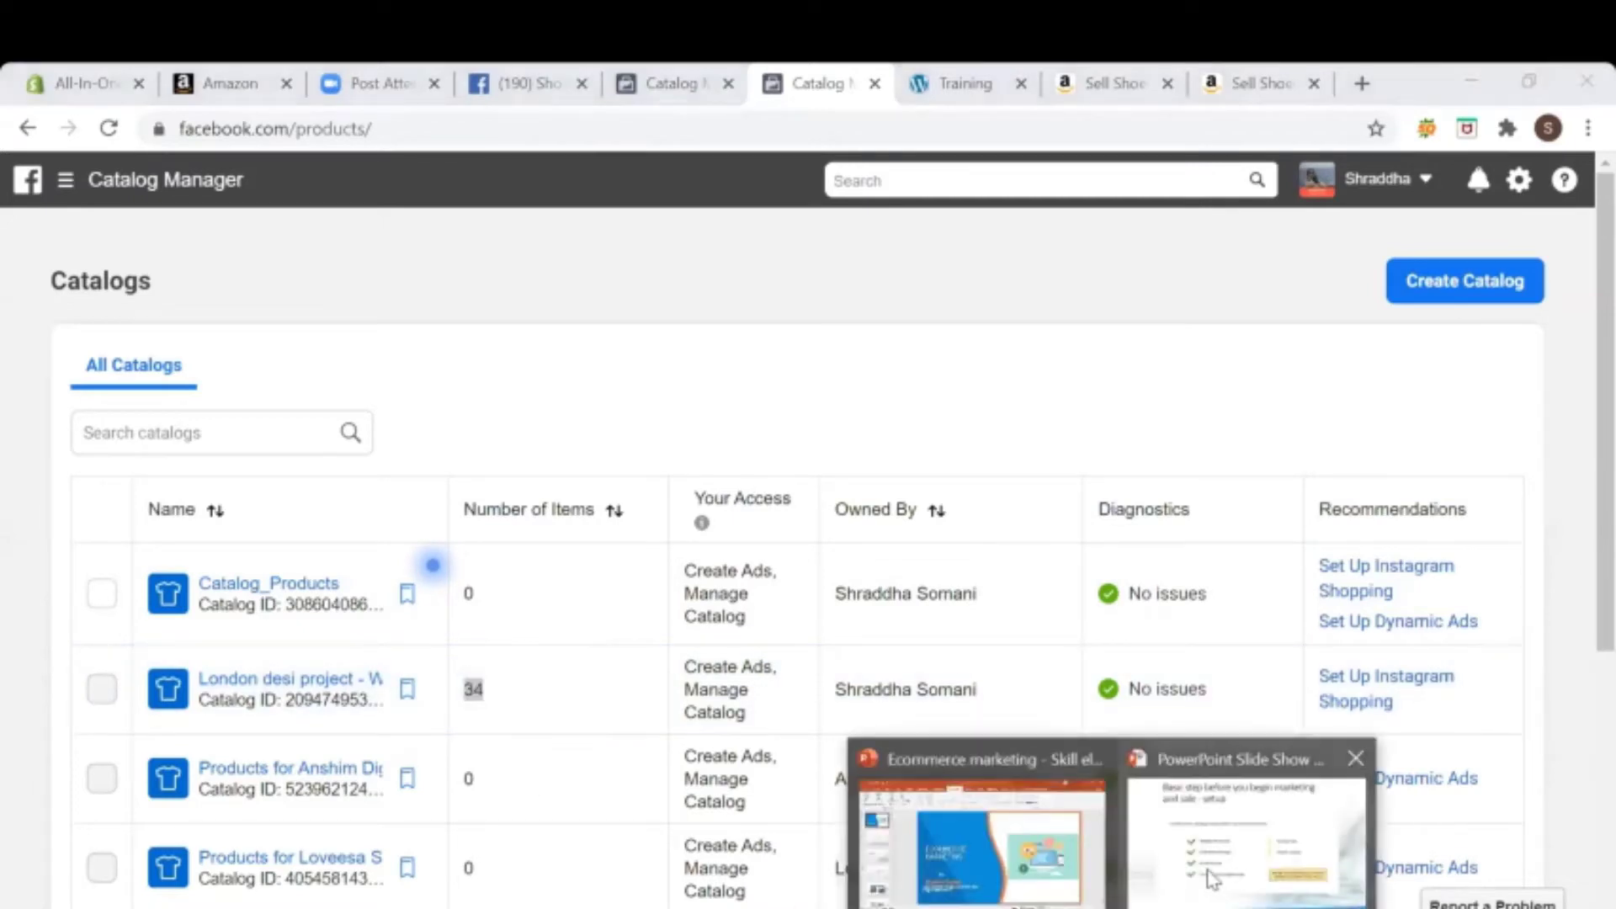
pyautogui.click(1212, 875)
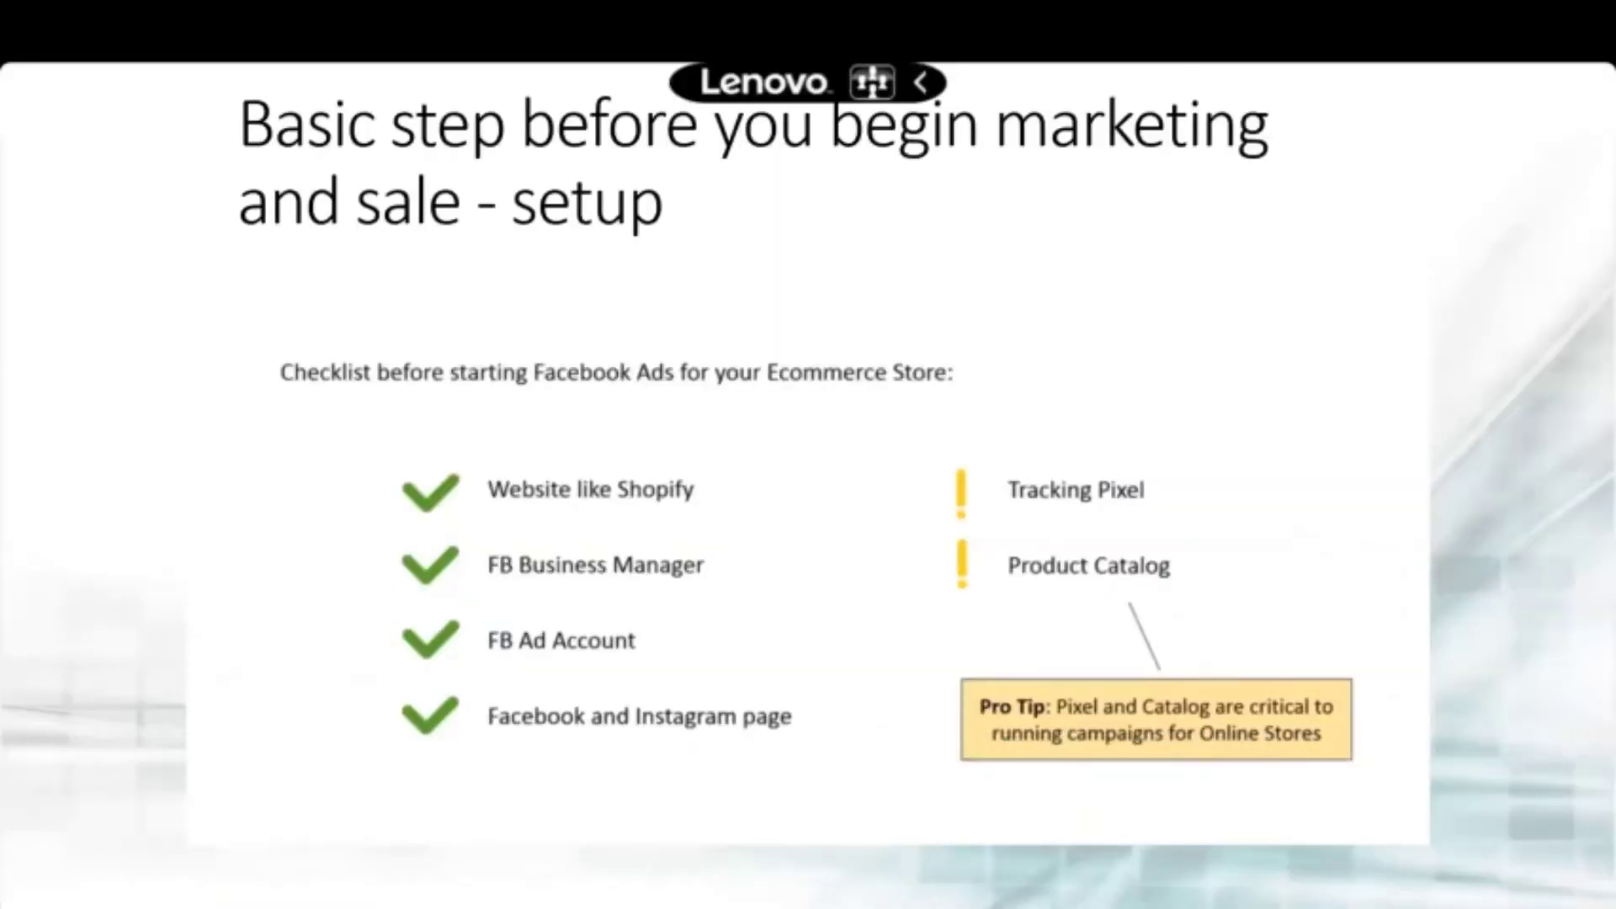
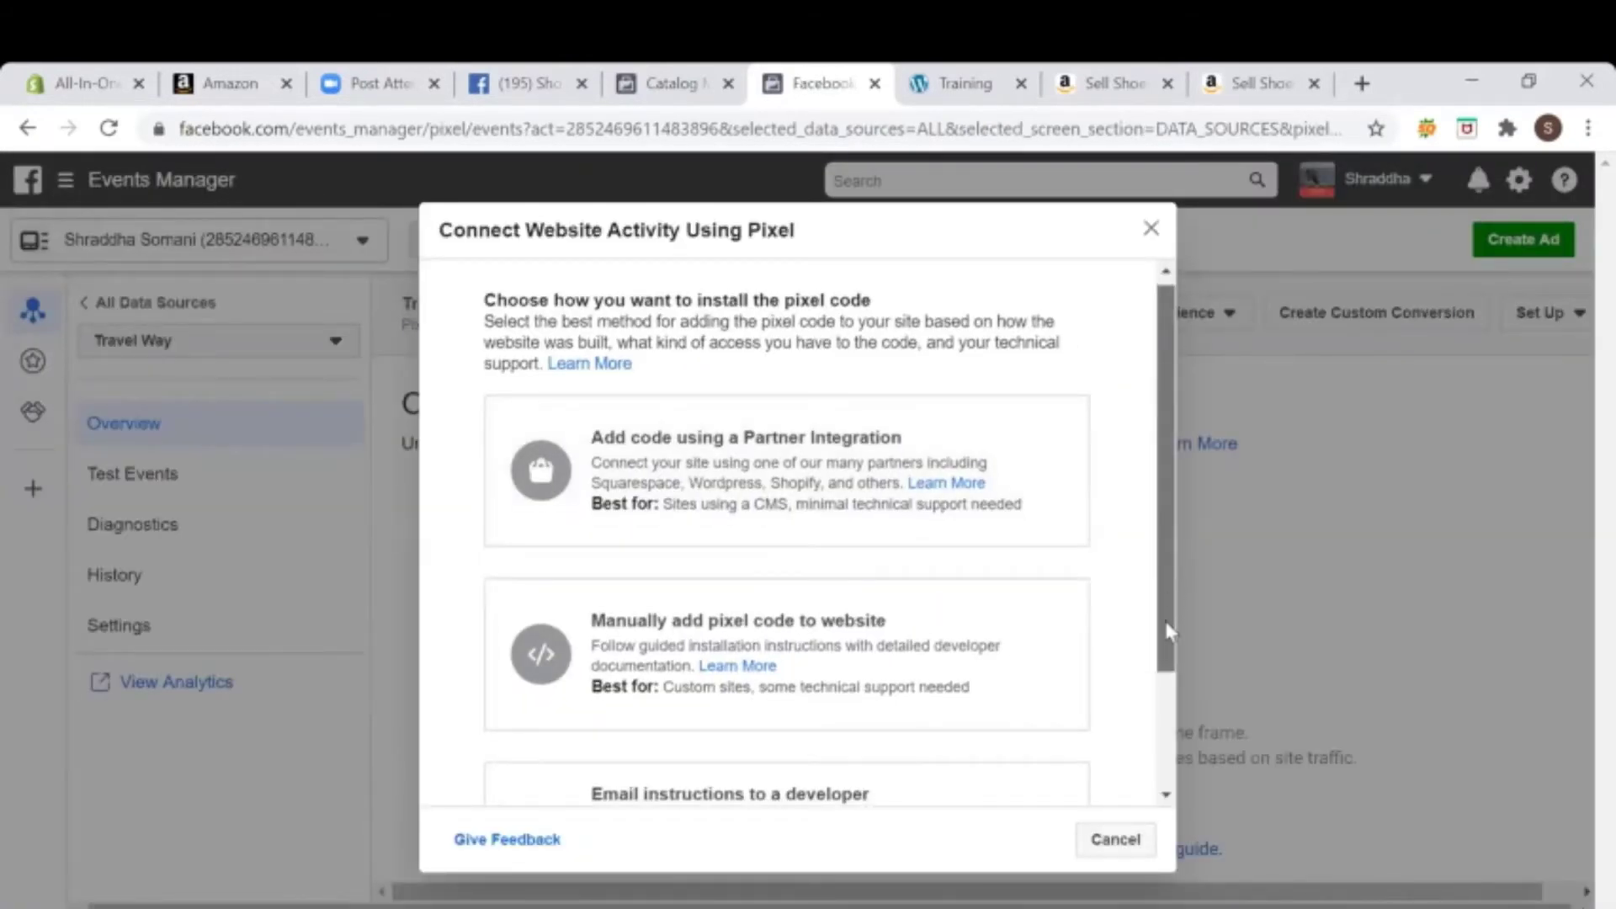
# Step: Choose Partner Integration as the pixel installation method, look through the available partners, and close the partner list
pyautogui.scroll(-1, 1164, 618)
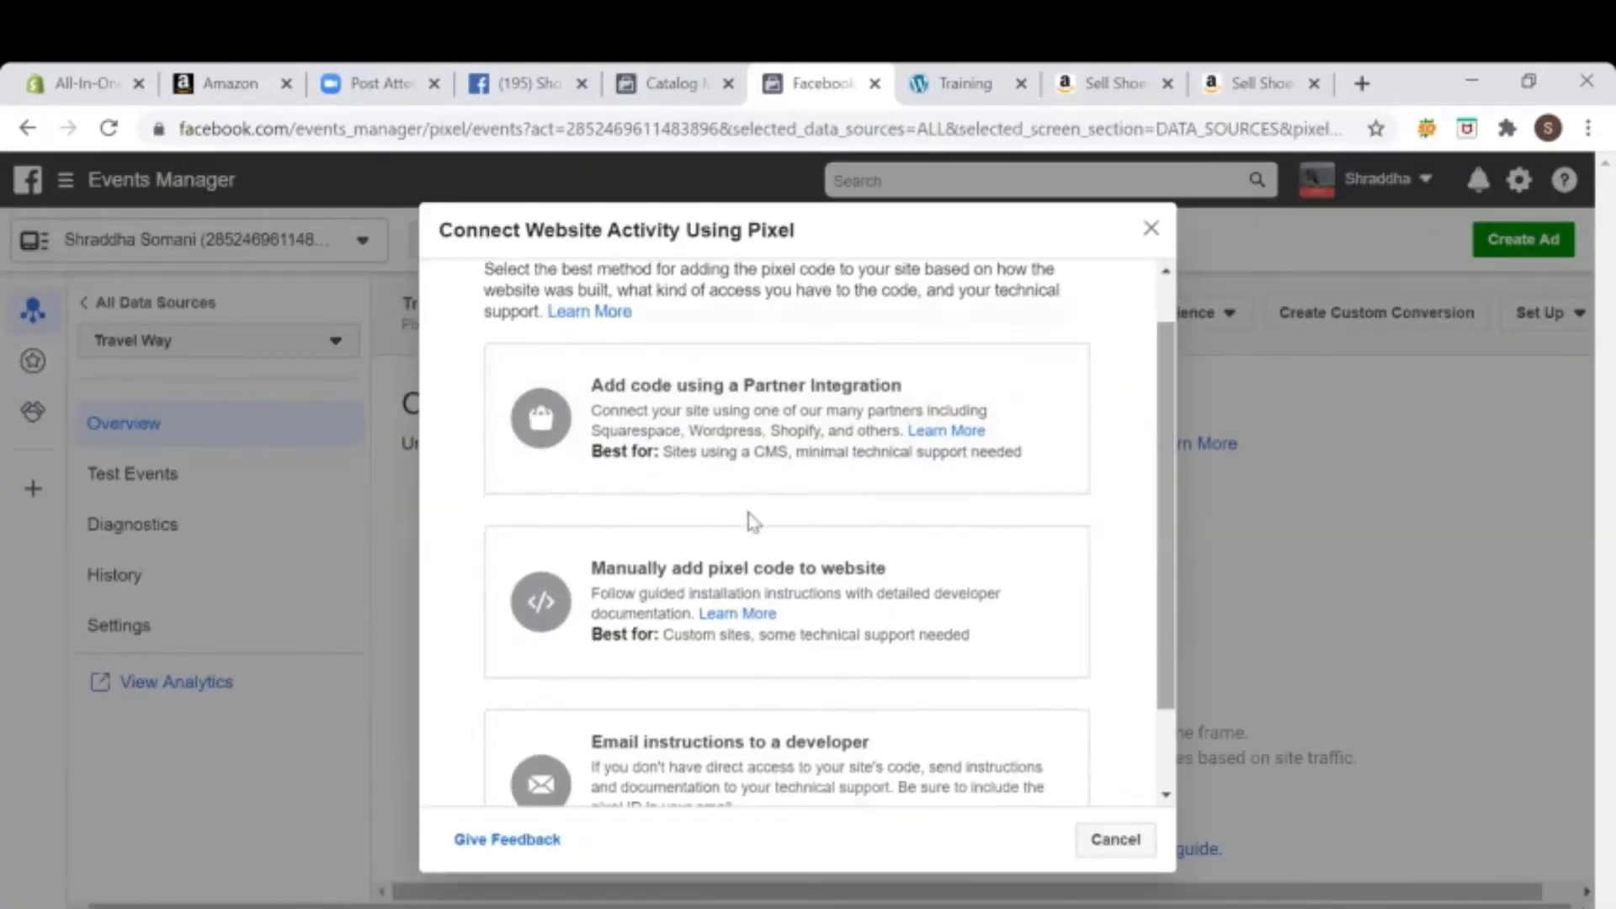
pyautogui.click(798, 410)
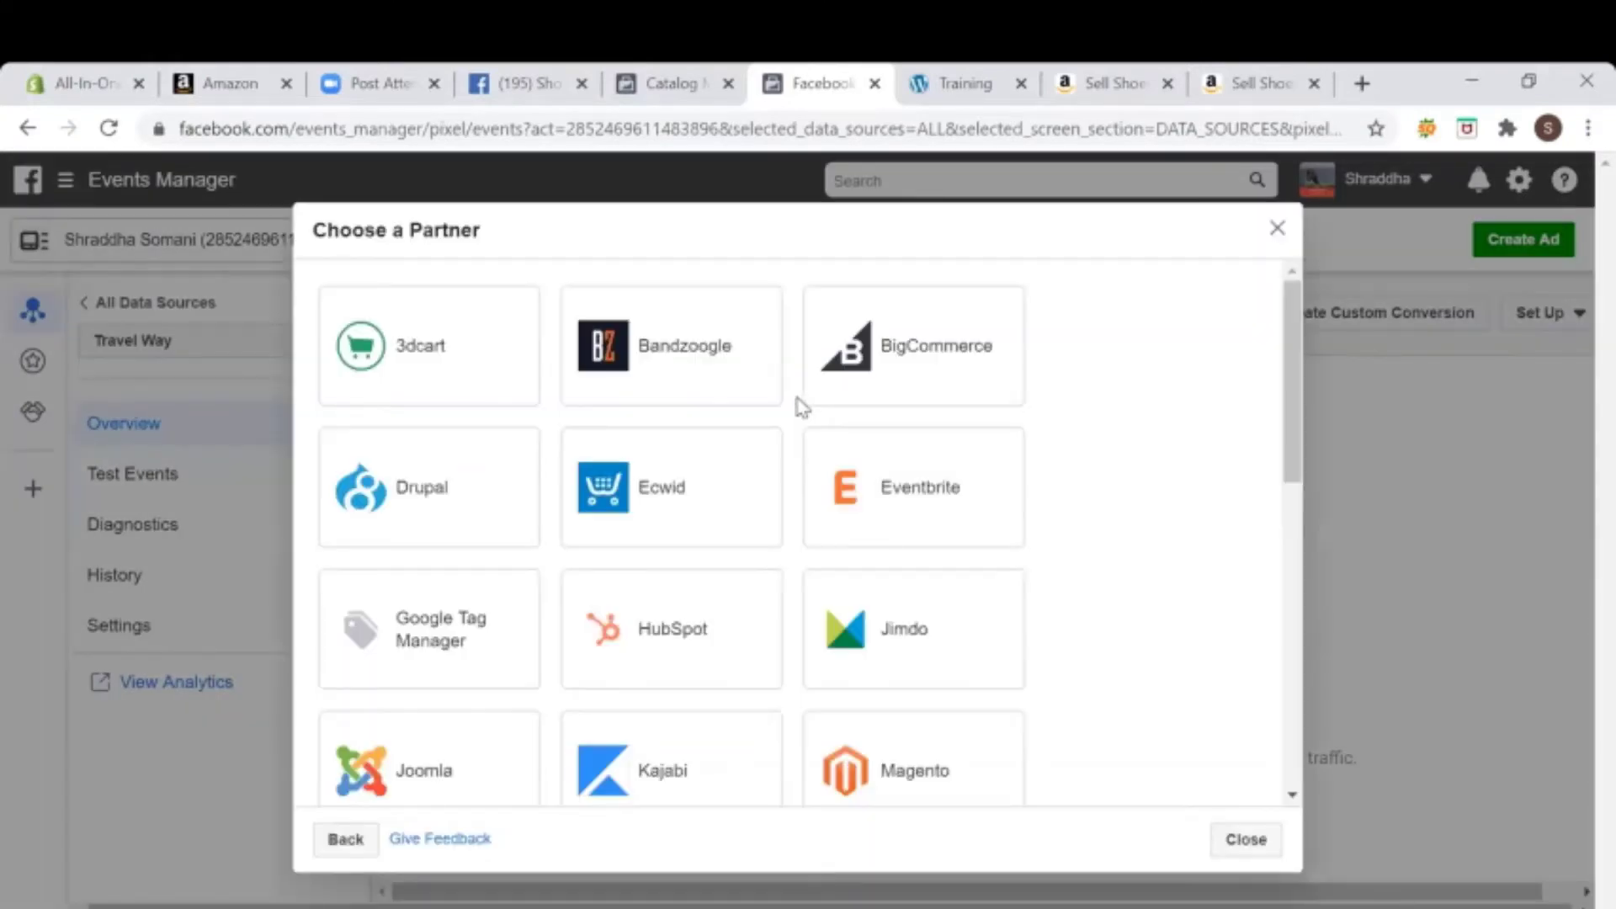
pyautogui.scroll(-2, 801, 408)
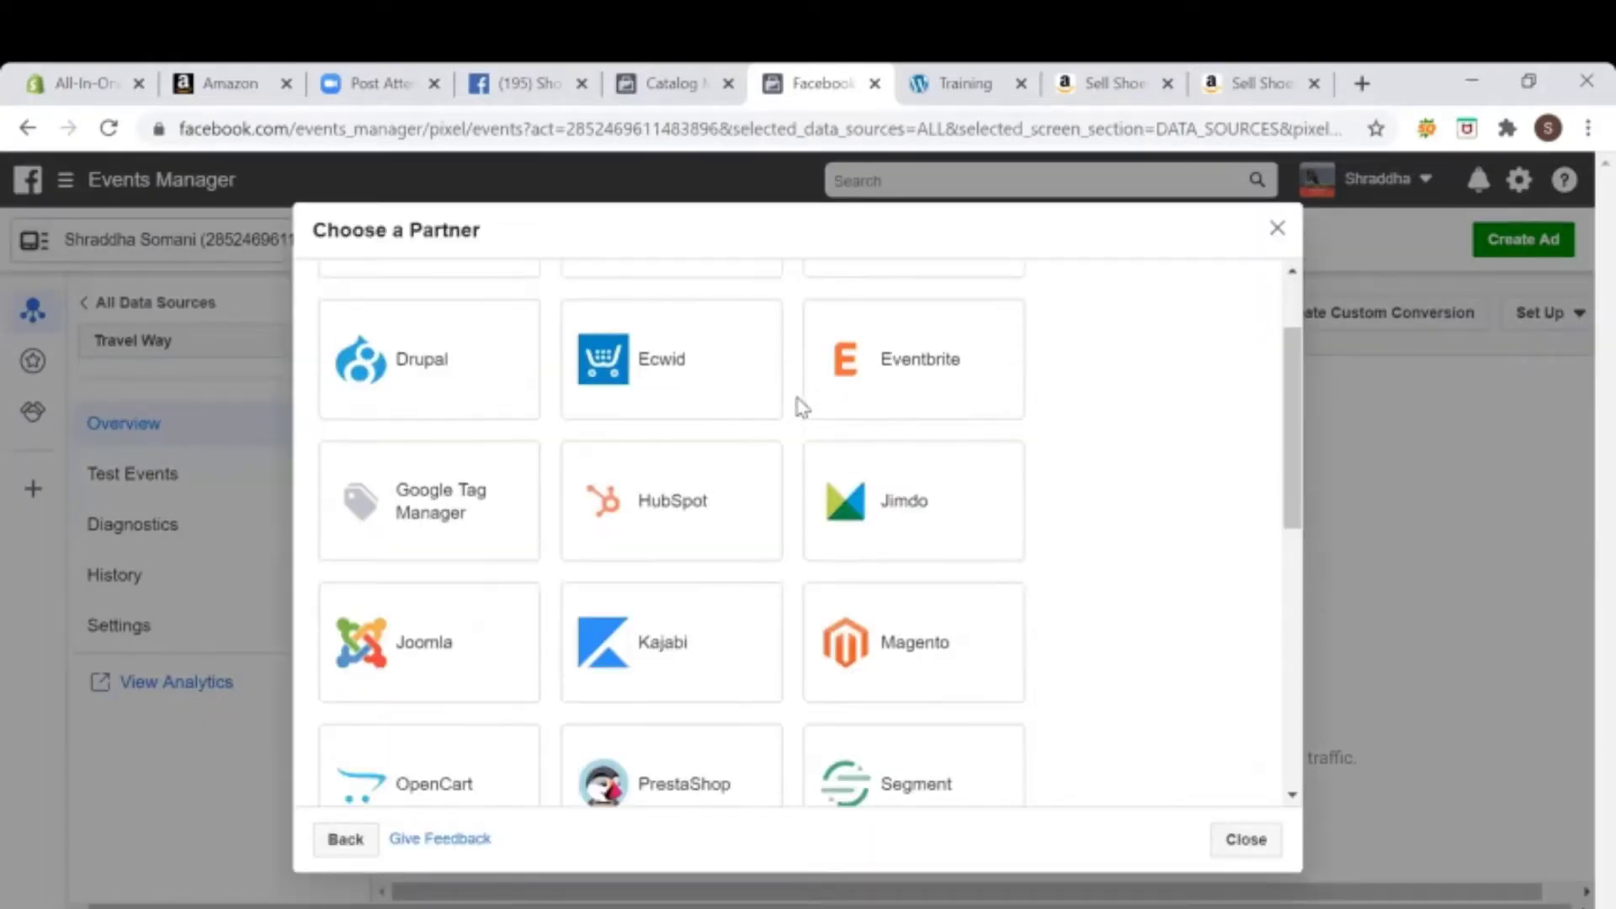
pyautogui.scroll(-2, 802, 408)
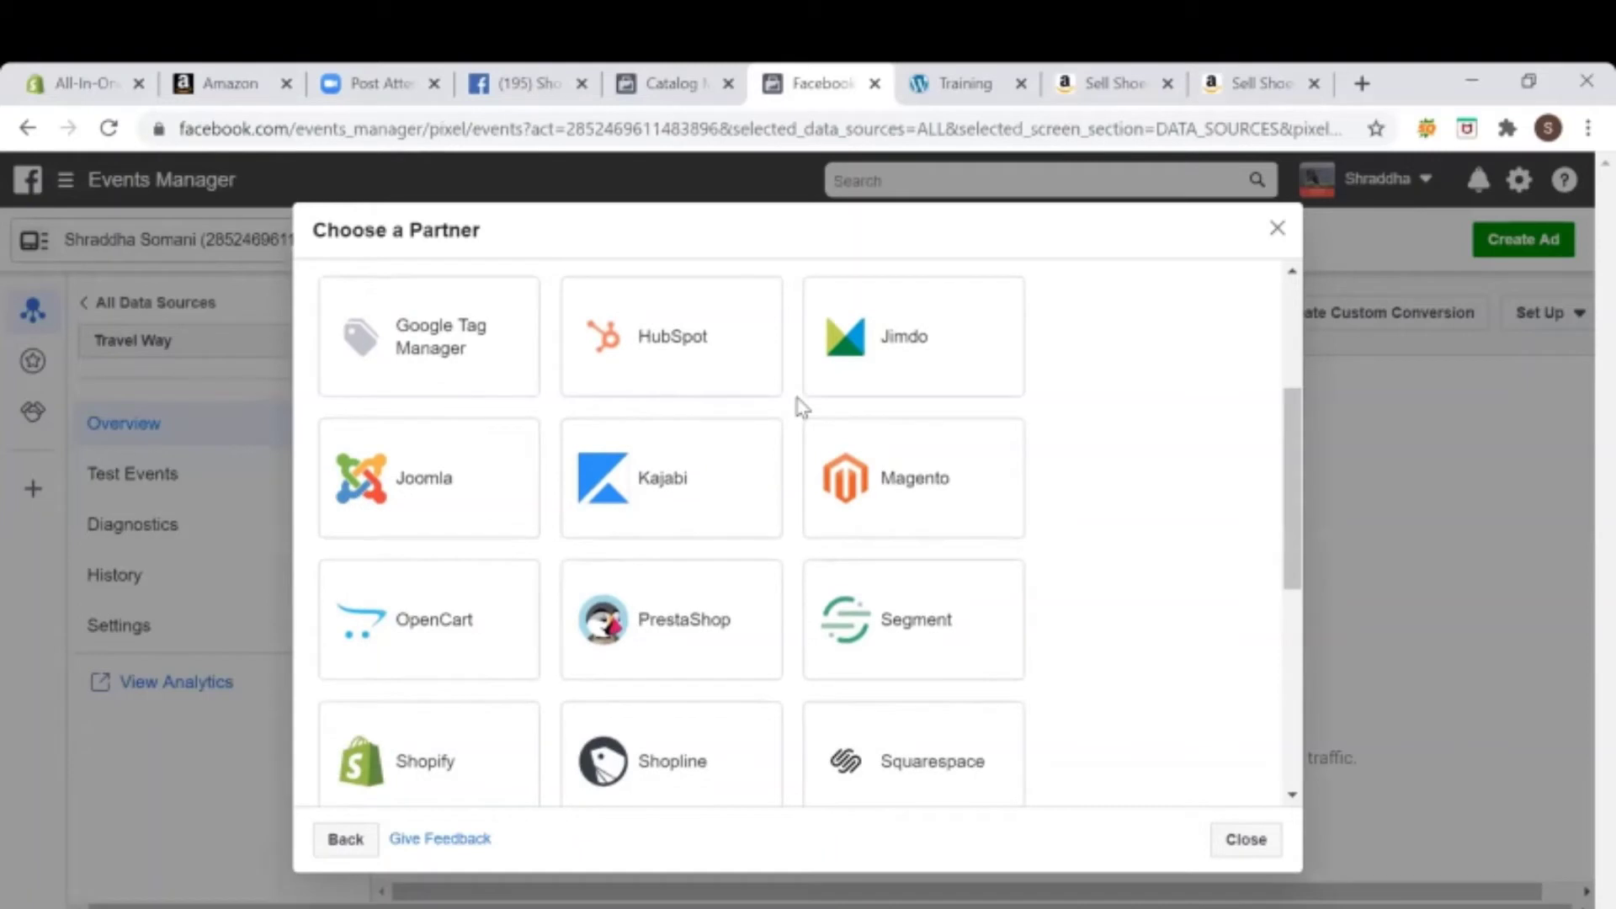
pyautogui.scroll(-2, 801, 408)
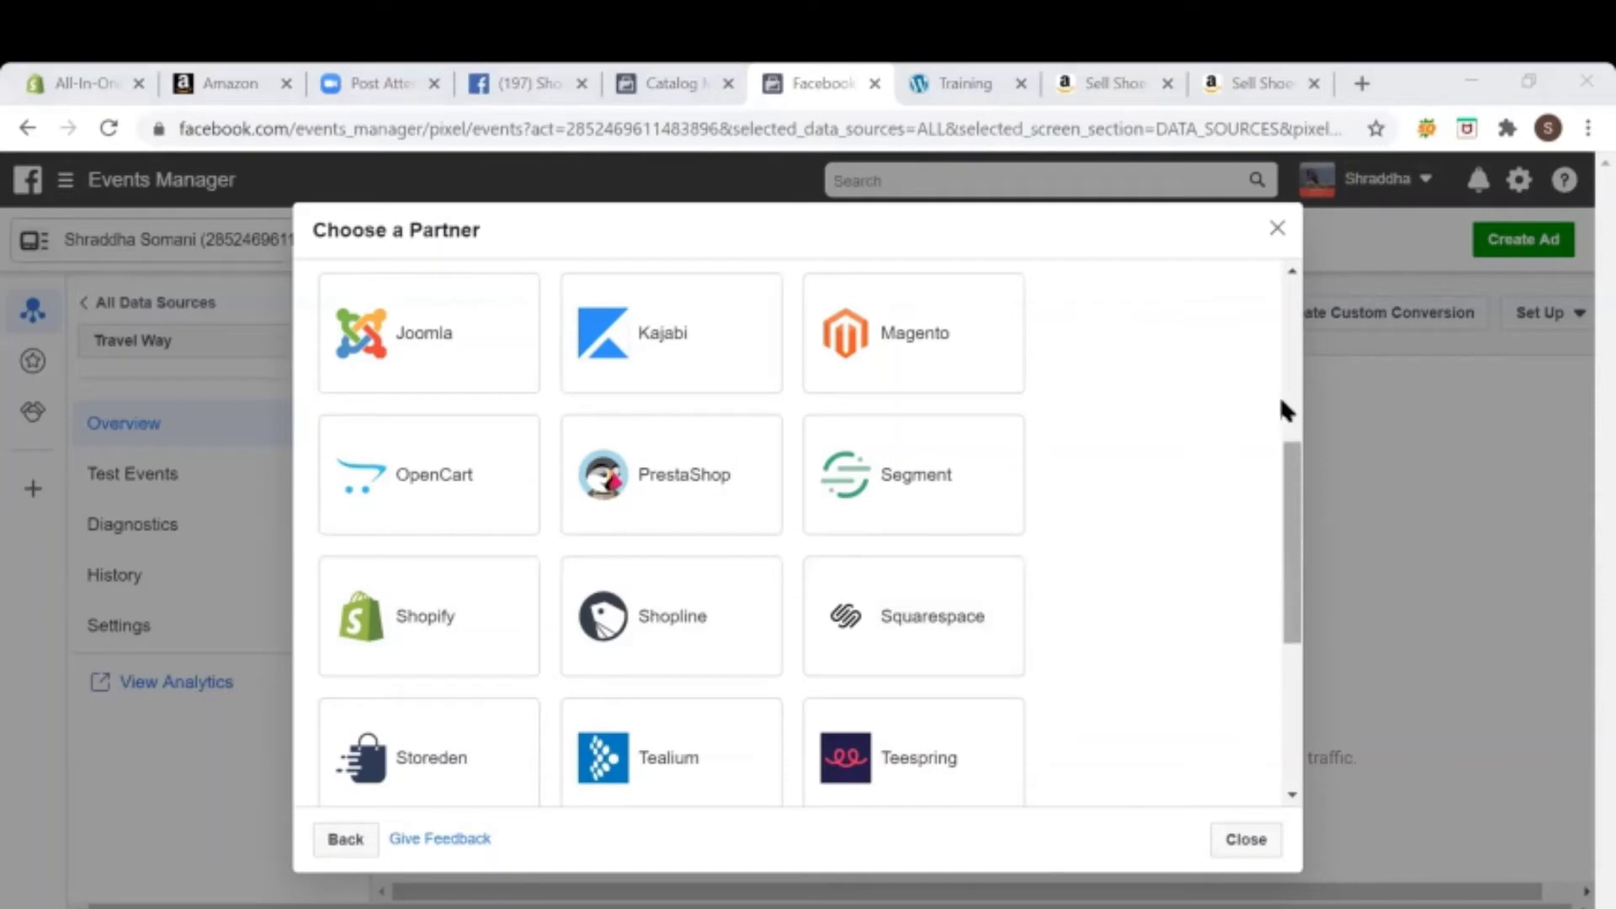
pyautogui.scroll(5, 1284, 411)
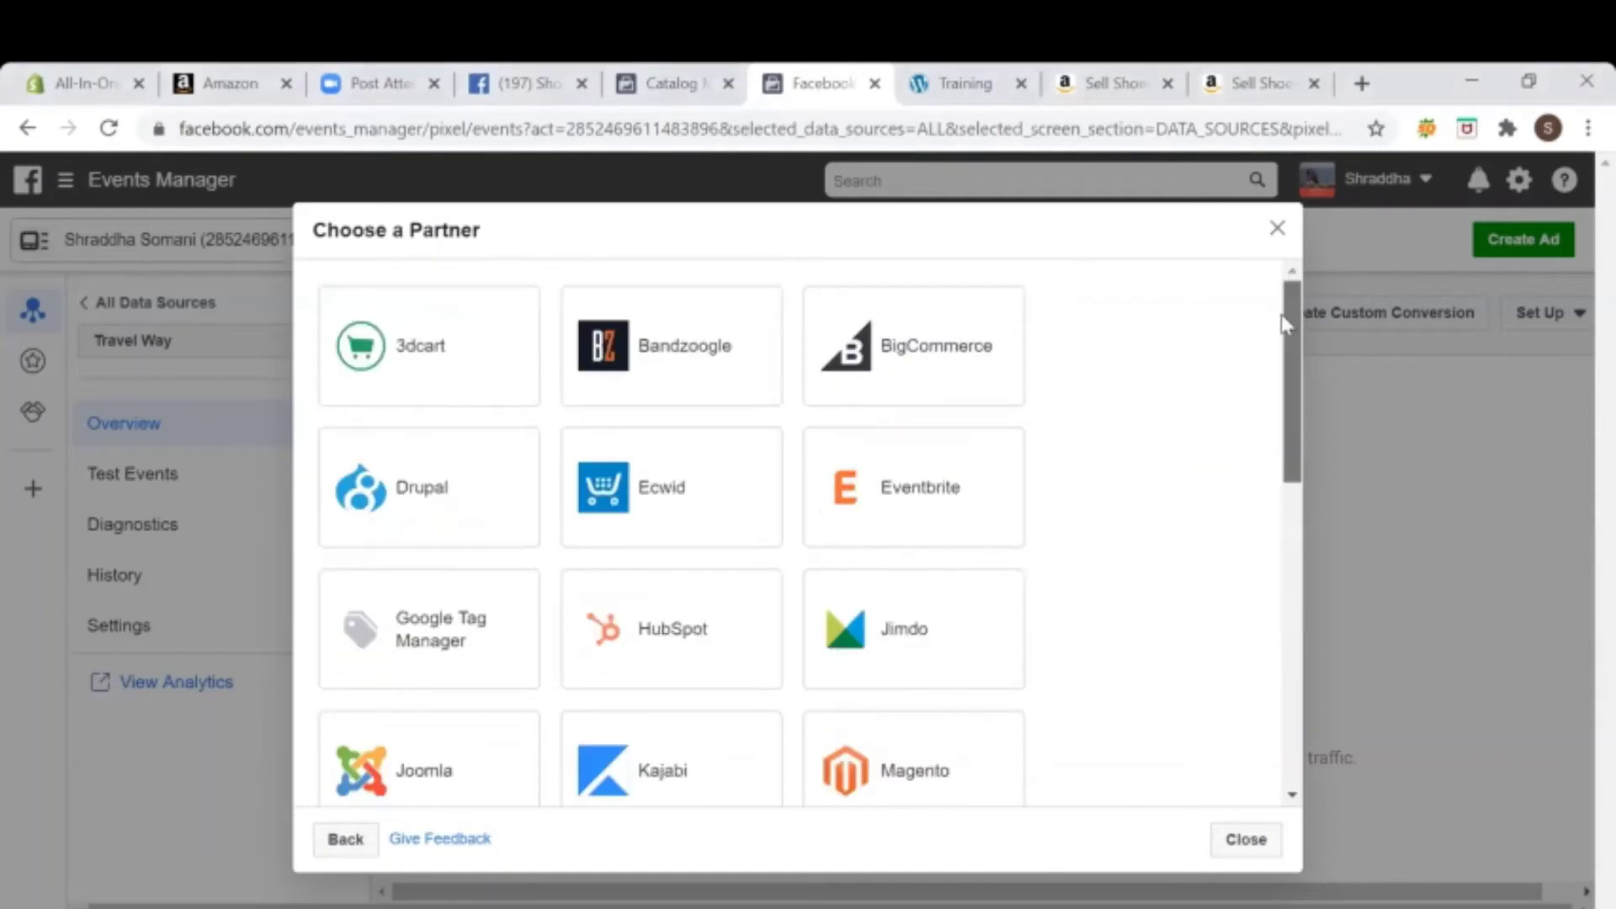
pyautogui.click(1278, 229)
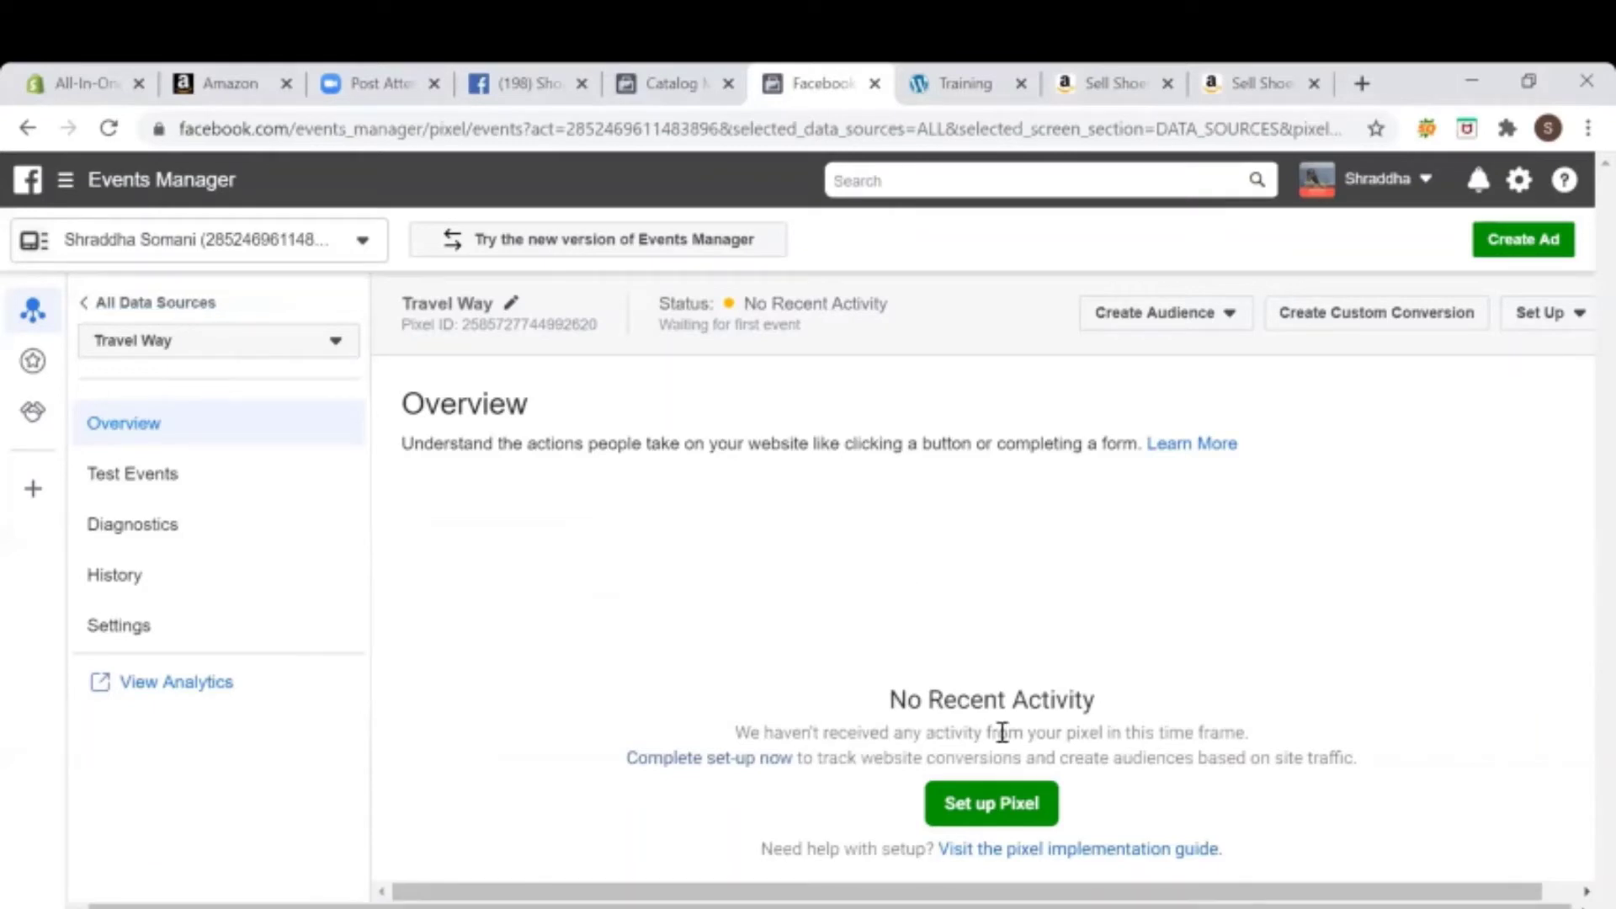
# Step: Restart the pixel set-up with the manual code option, review the base code to install, and close the instructions
pyautogui.click(1012, 813)
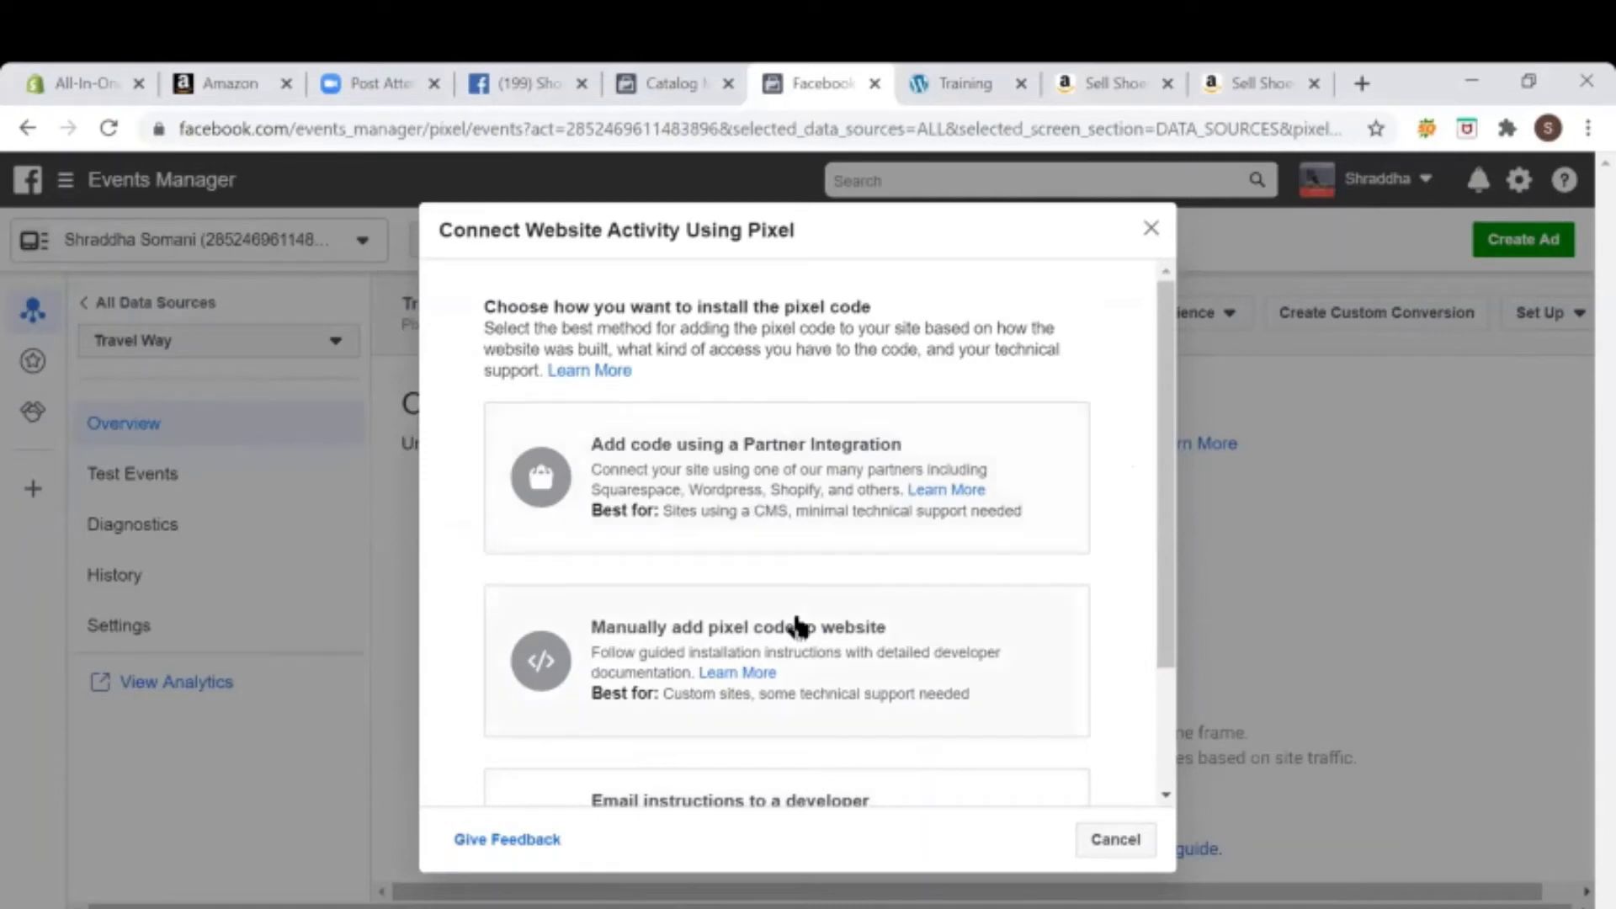
pyautogui.click(817, 640)
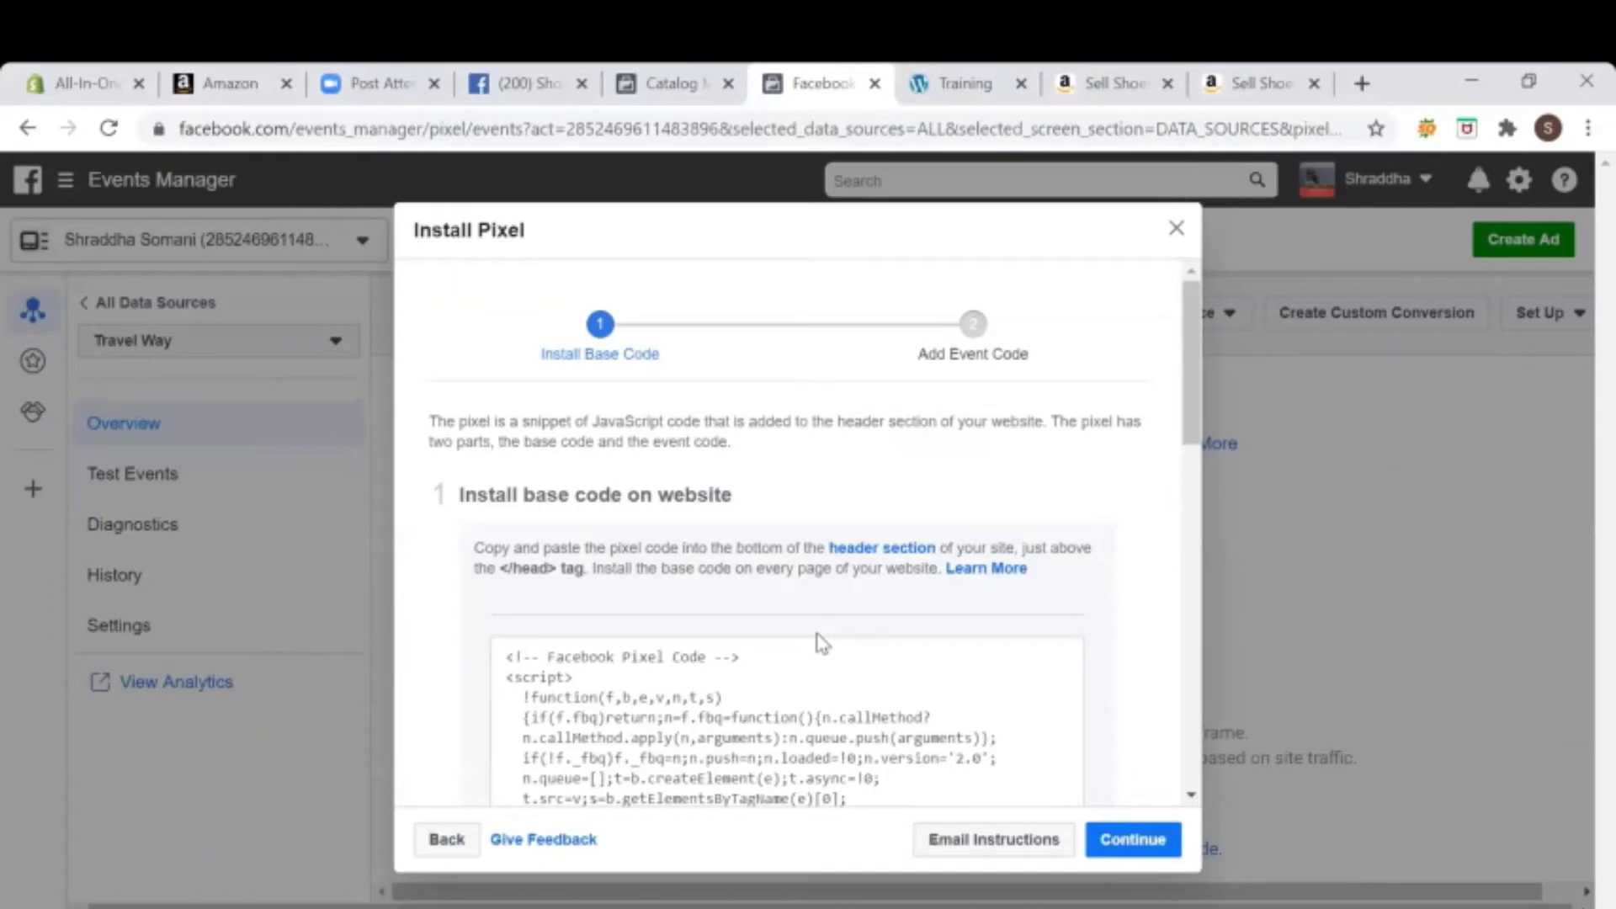
pyautogui.scroll(-2, 821, 644)
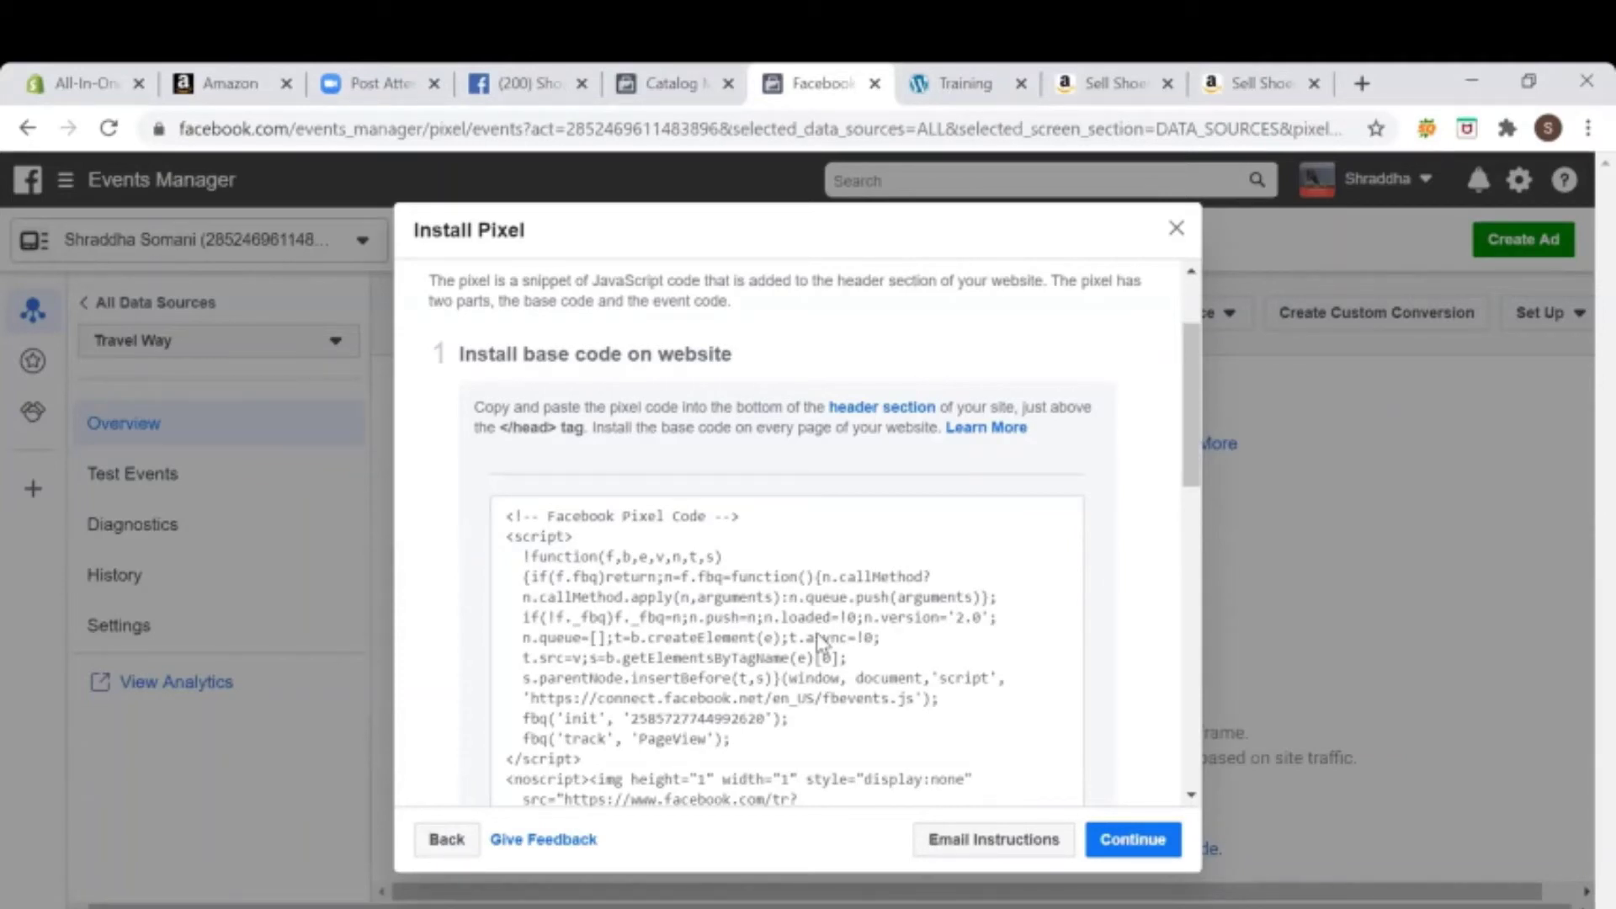
pyautogui.scroll(-2, 818, 641)
pyautogui.moveTo(557, 397)
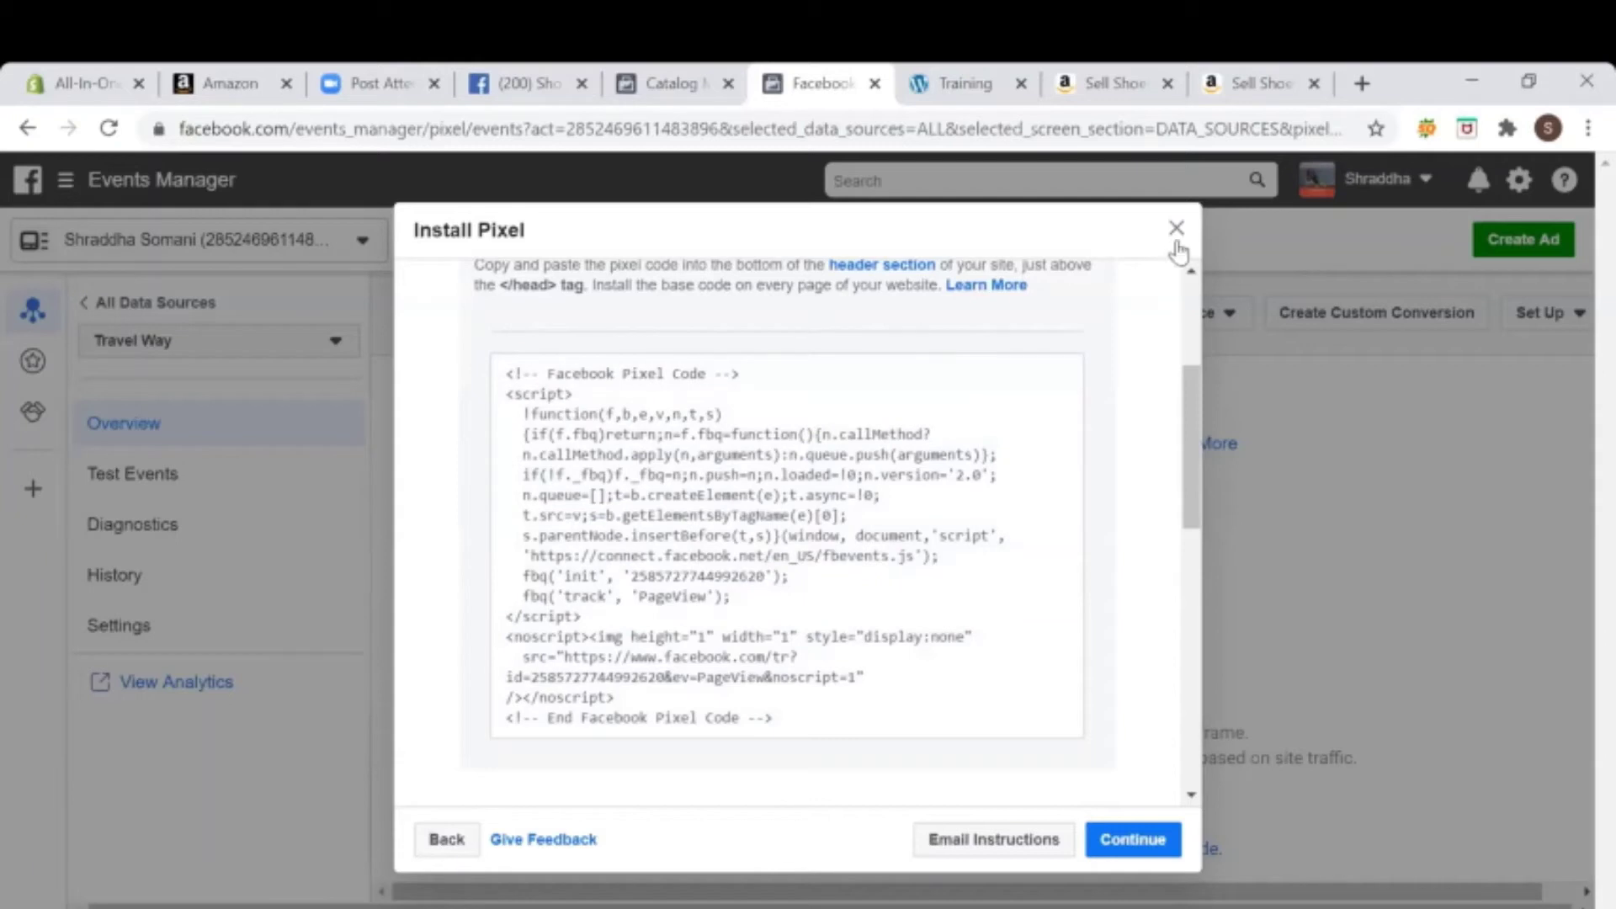
pyautogui.click(1176, 228)
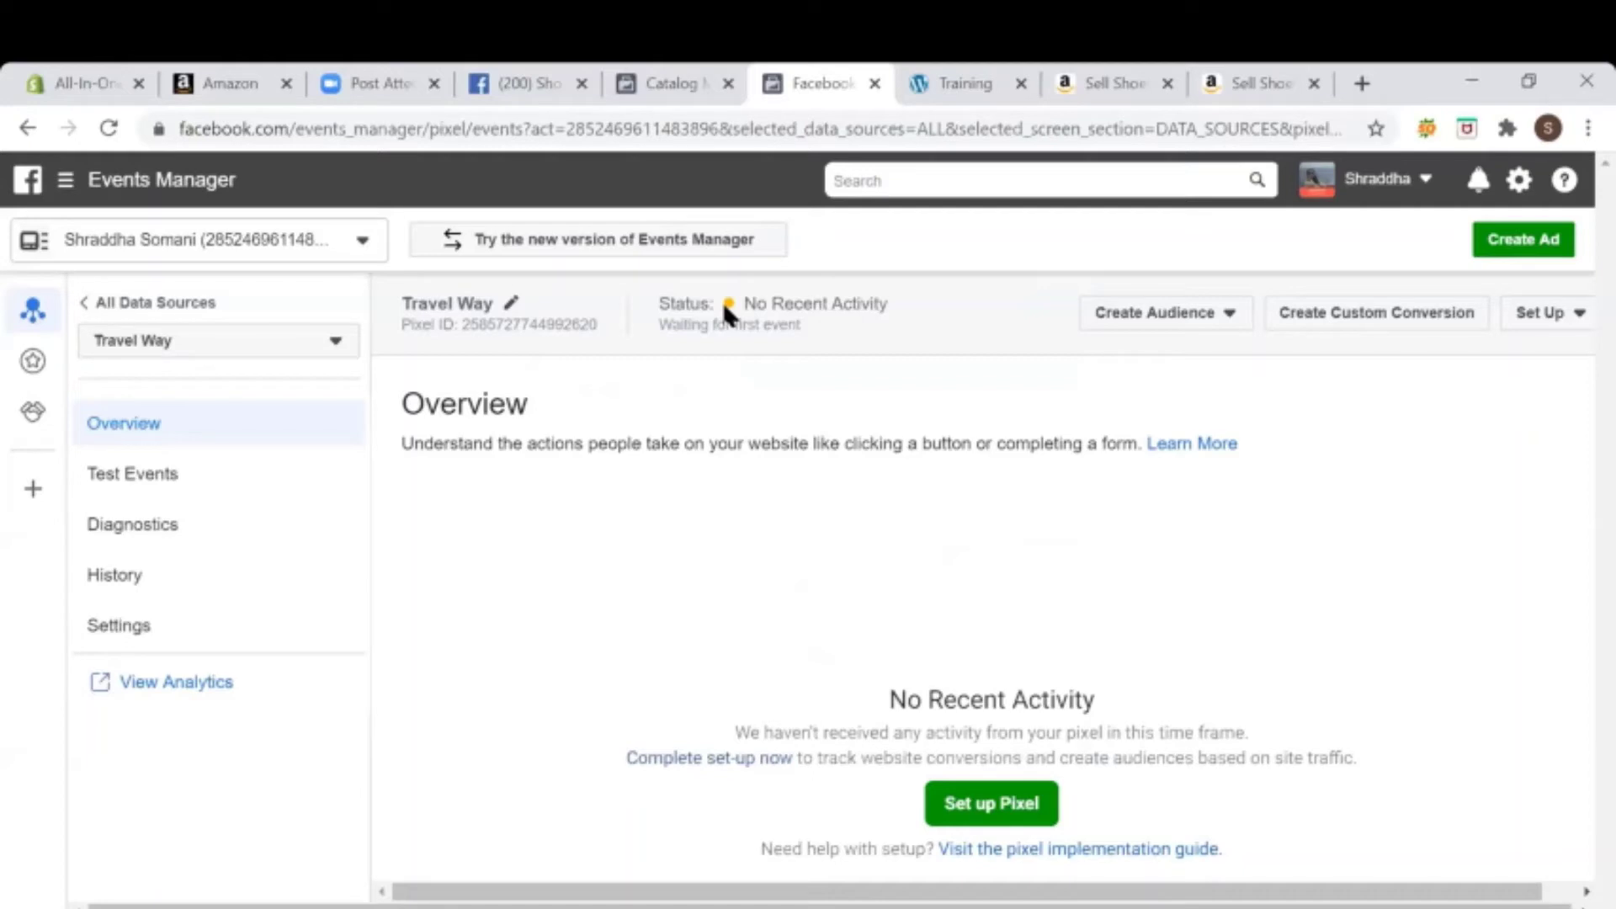
# Step: Start a custom audience from the Travel Way pixel, keep All website visitors as the criterion, and name it Summer Collection
pyautogui.click(1189, 326)
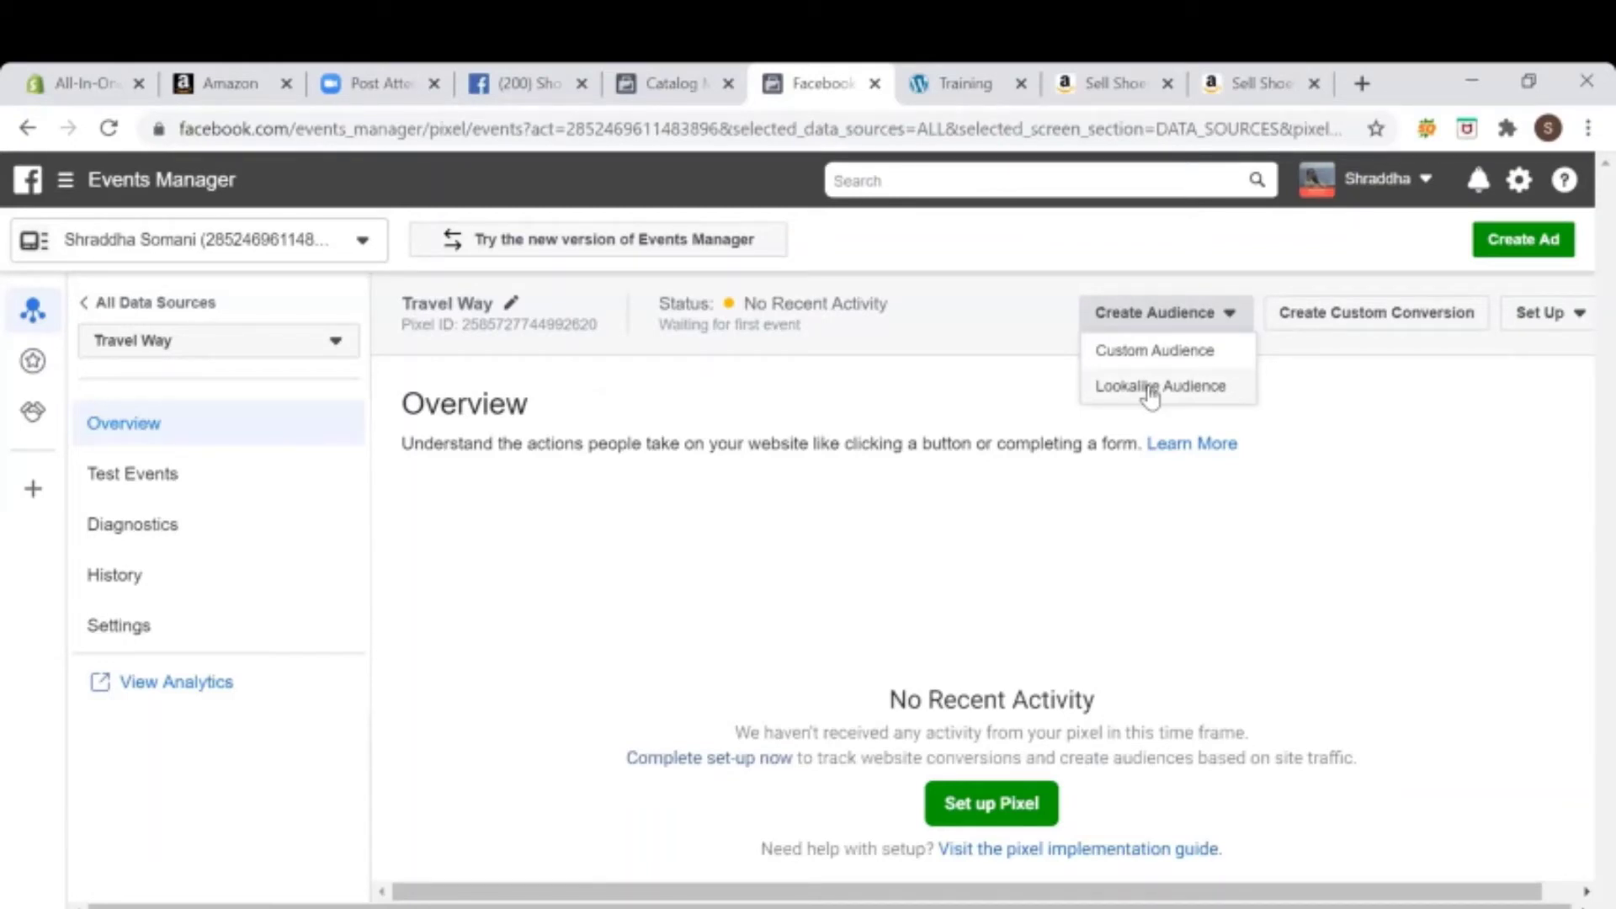
pyautogui.click(1175, 362)
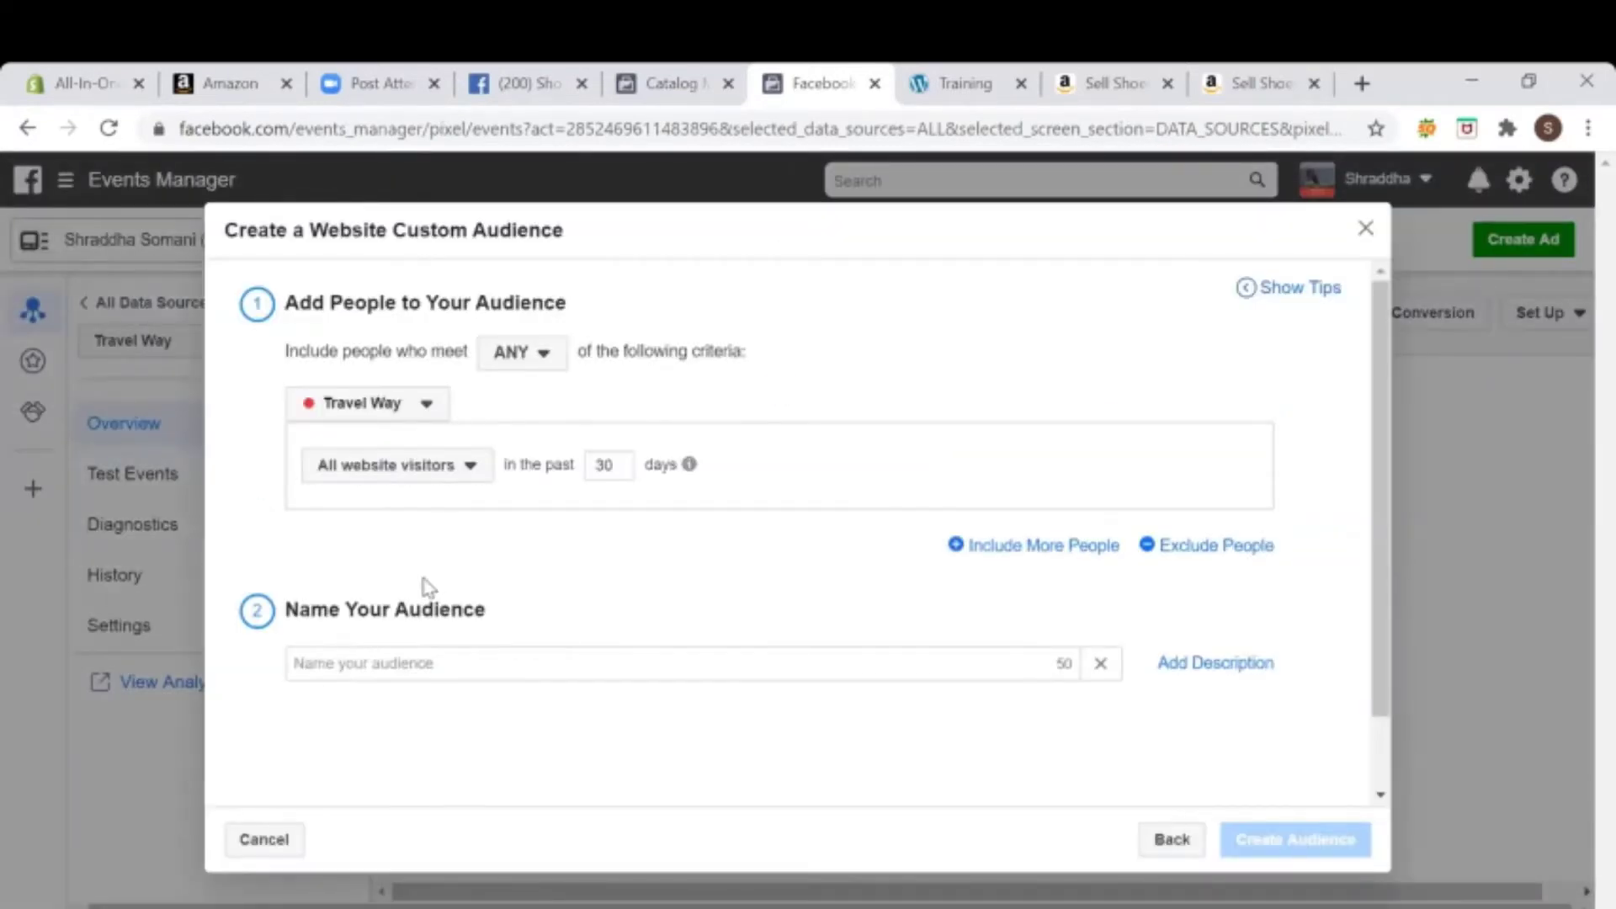
pyautogui.click(472, 470)
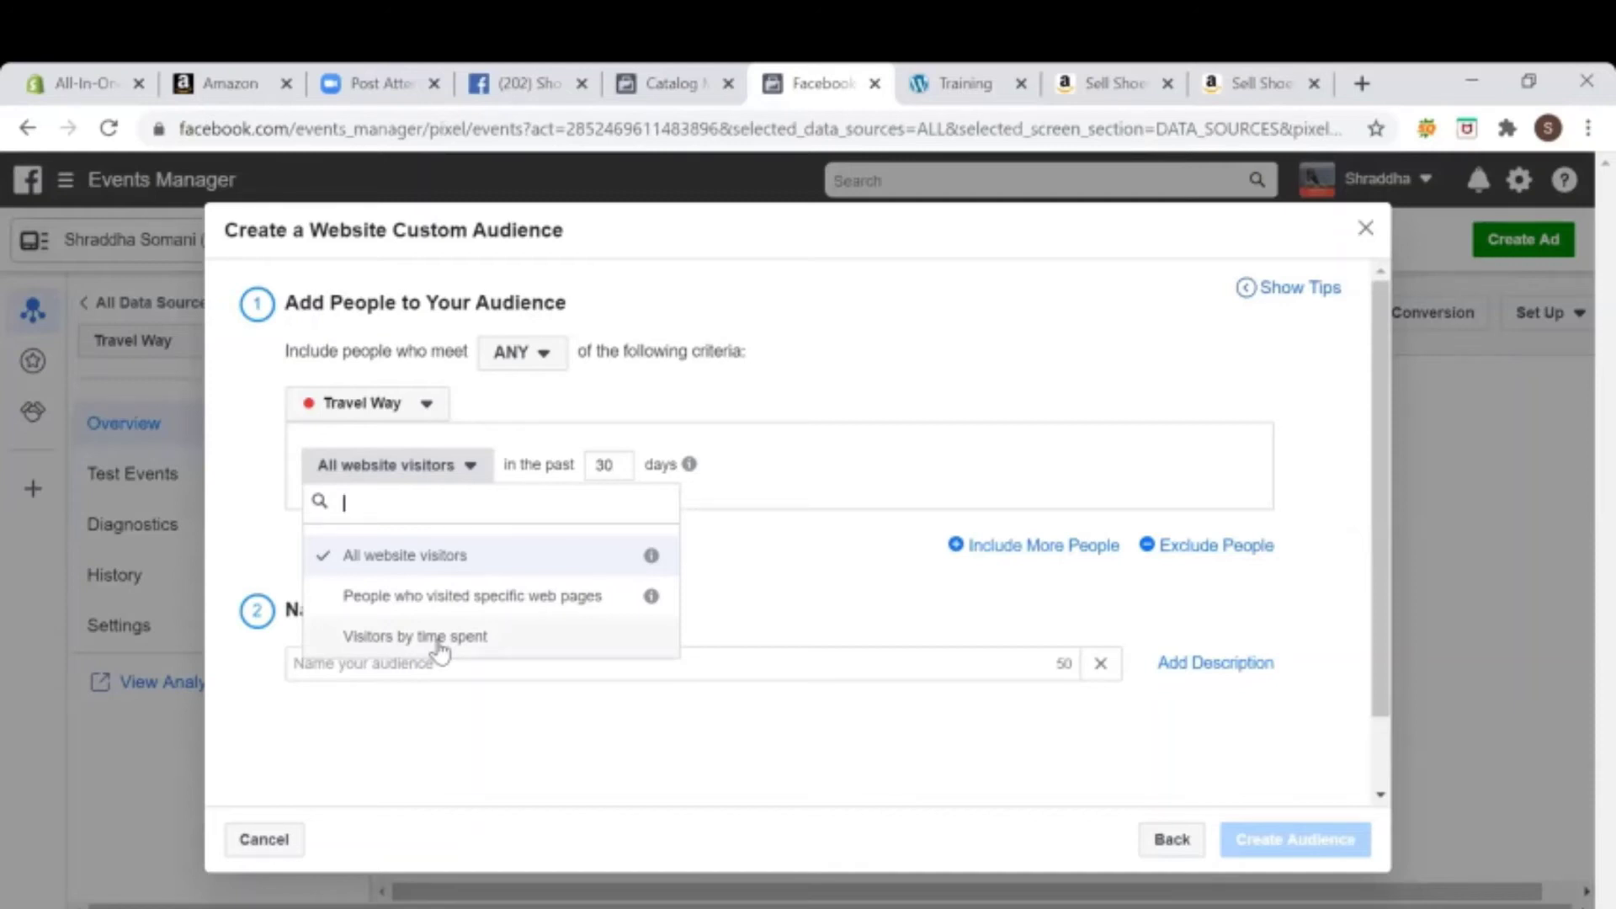
pyautogui.click(431, 555)
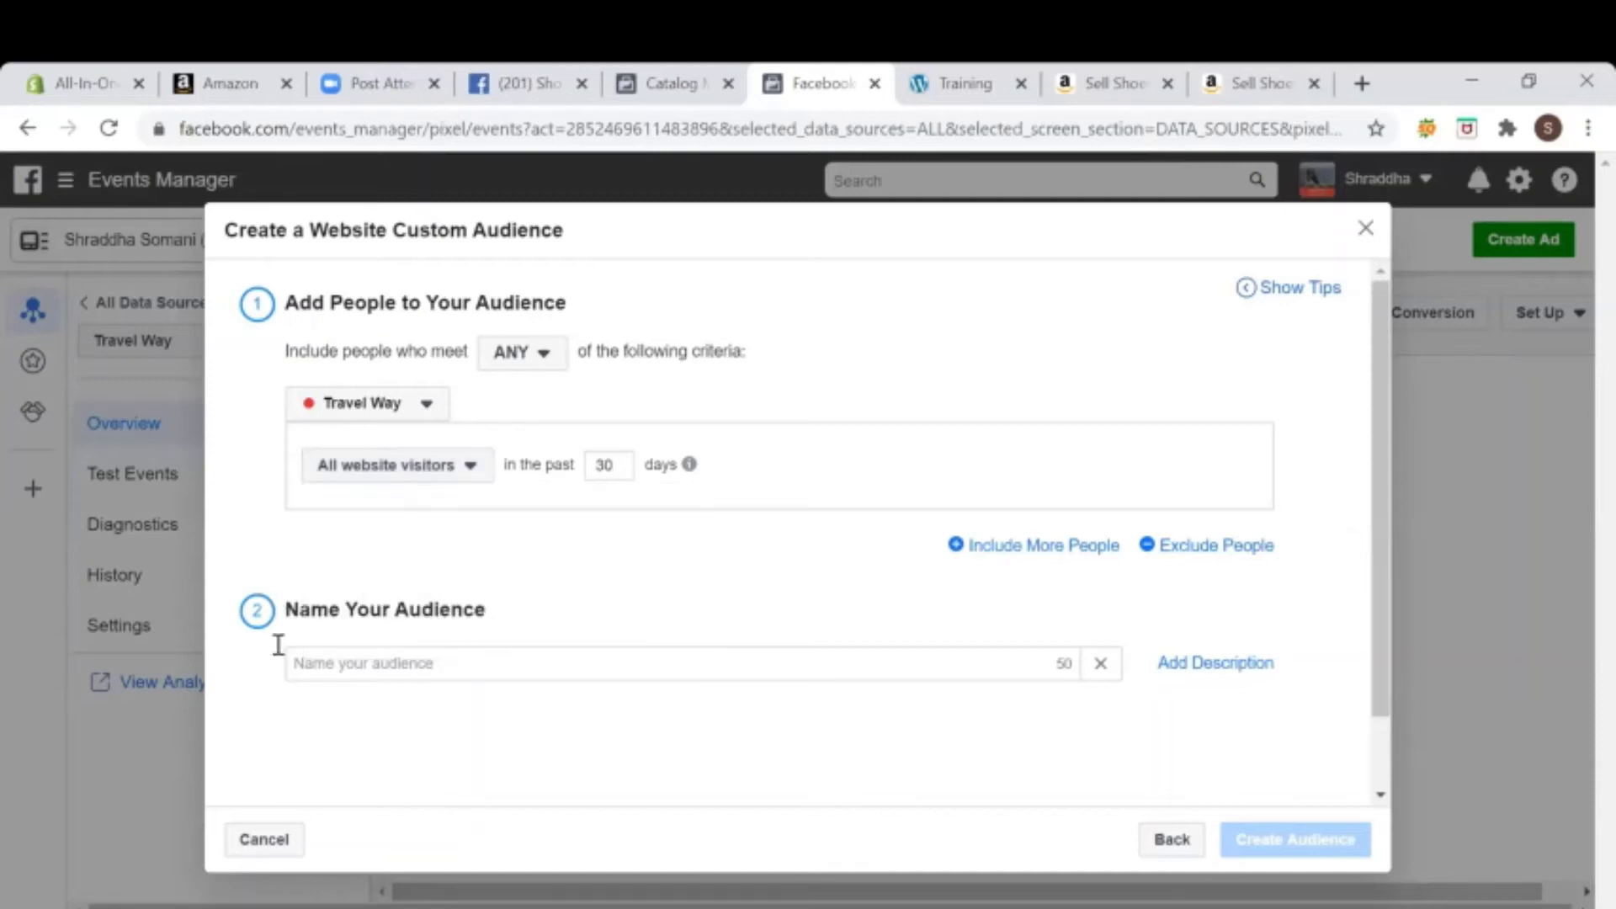
pyautogui.click(353, 670)
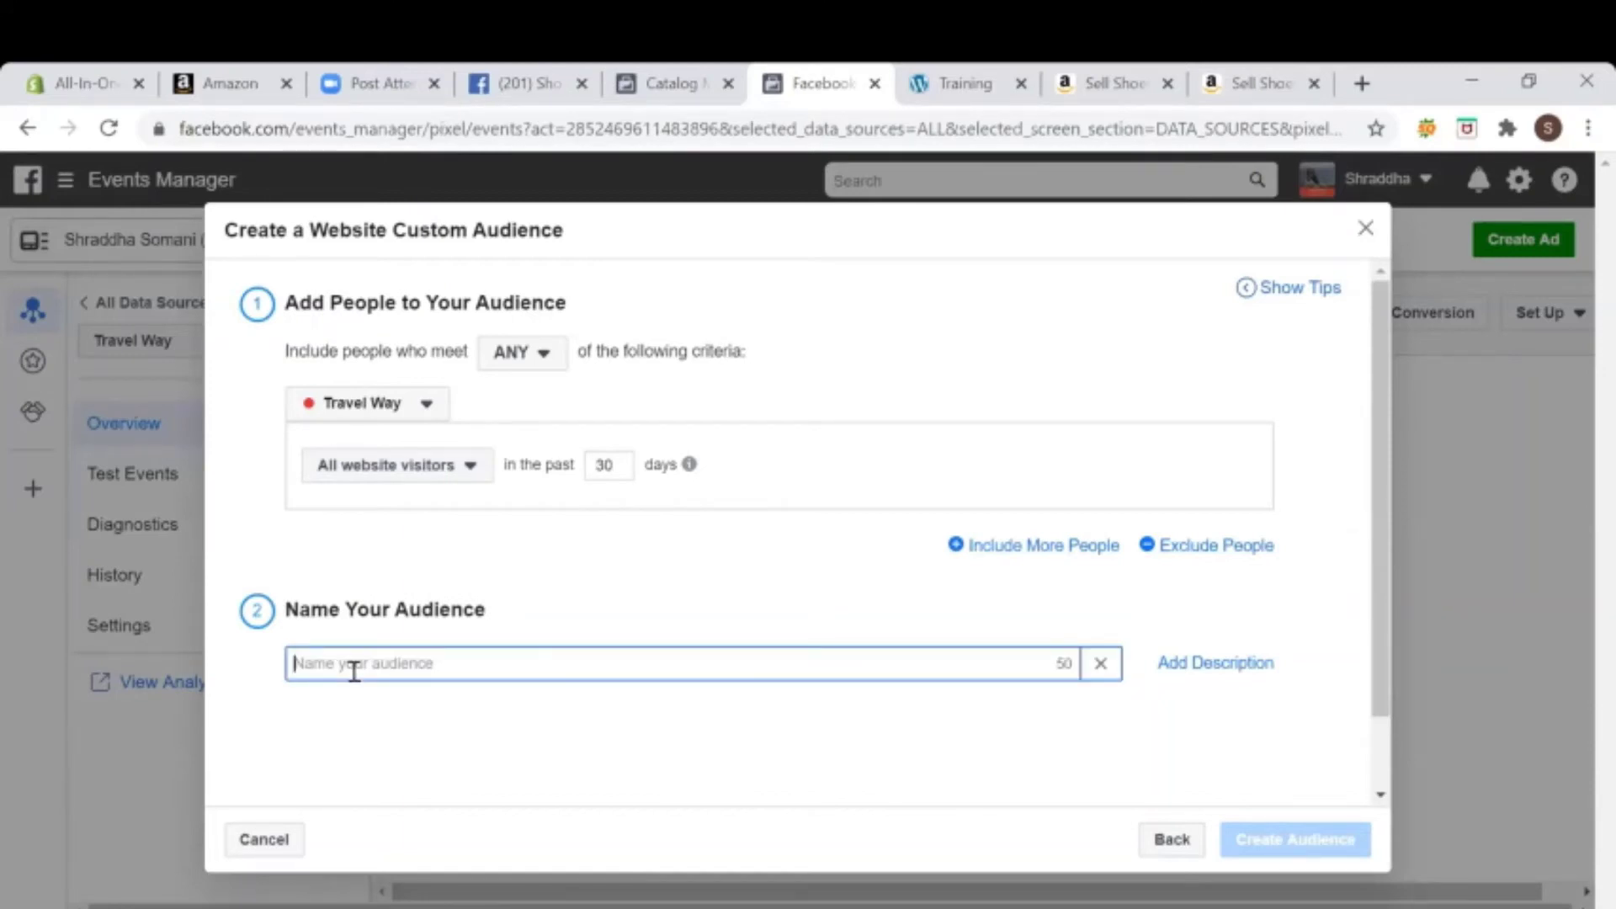
pyautogui.write('Summer Collection')
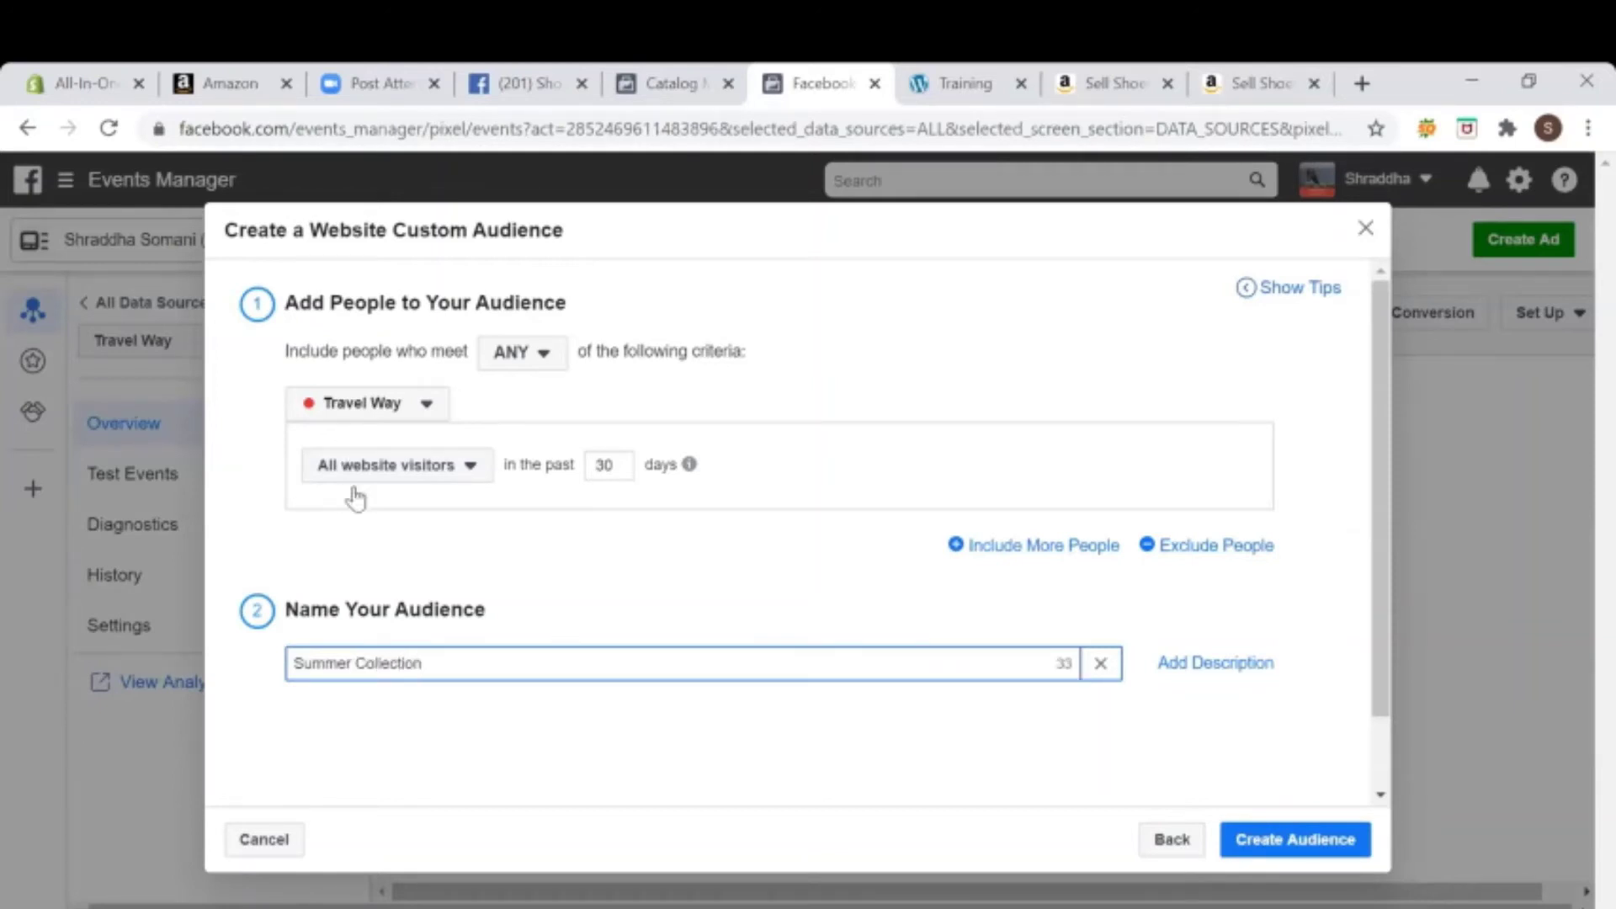
# Step: Try People who visited specific web pages as the audience criterion, return to All website visitors, and leave the audience uncreated
pyautogui.click(425, 465)
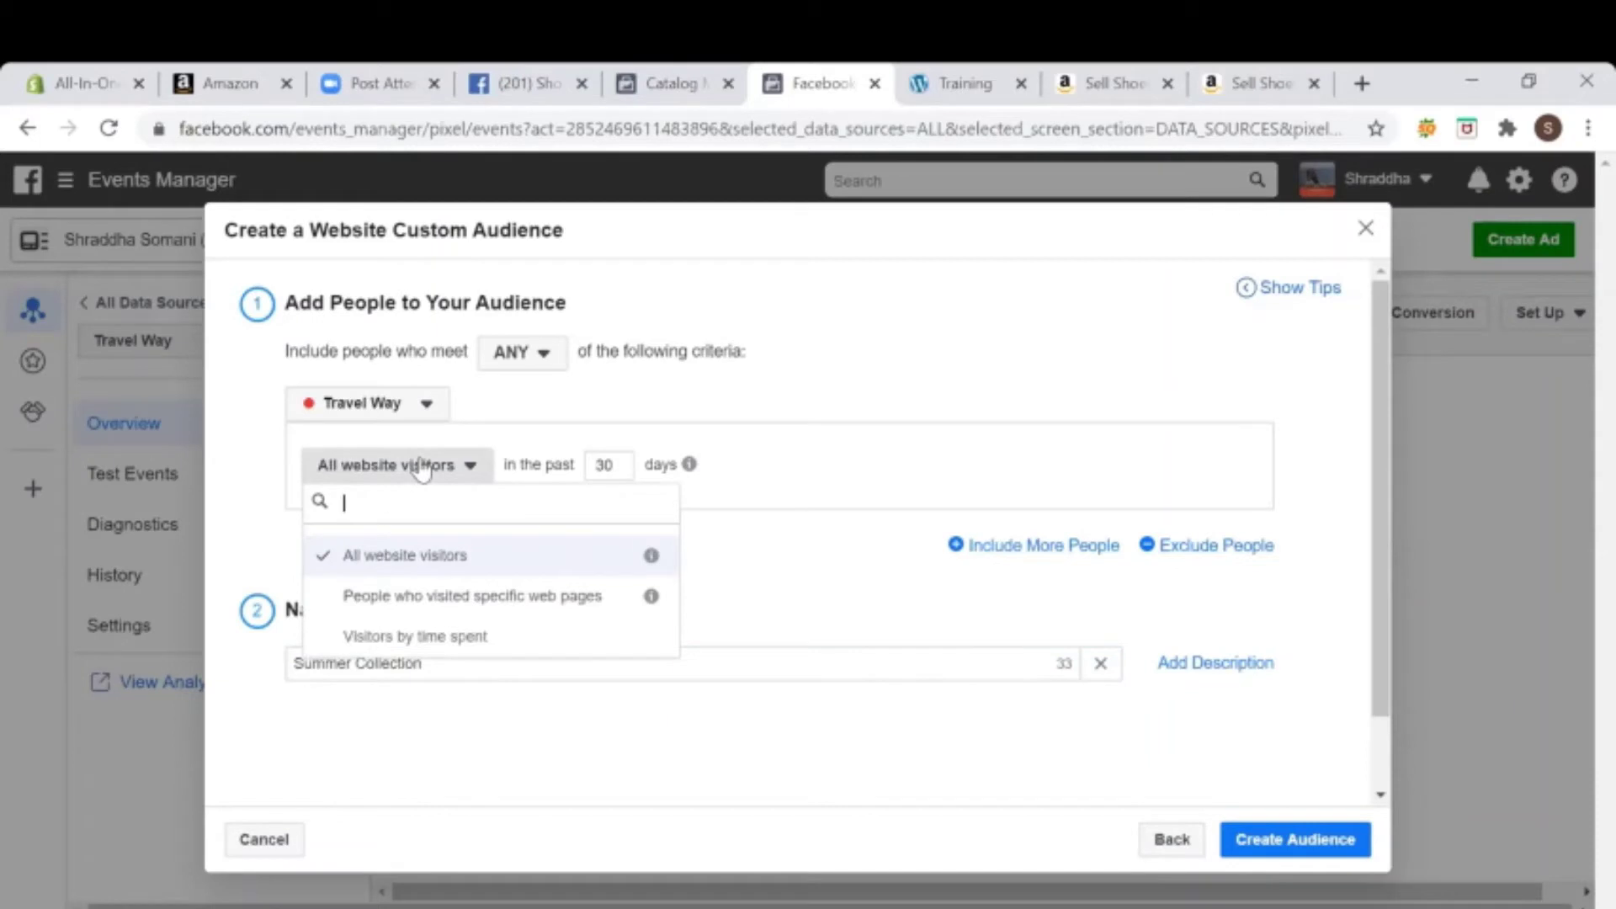
pyautogui.click(497, 608)
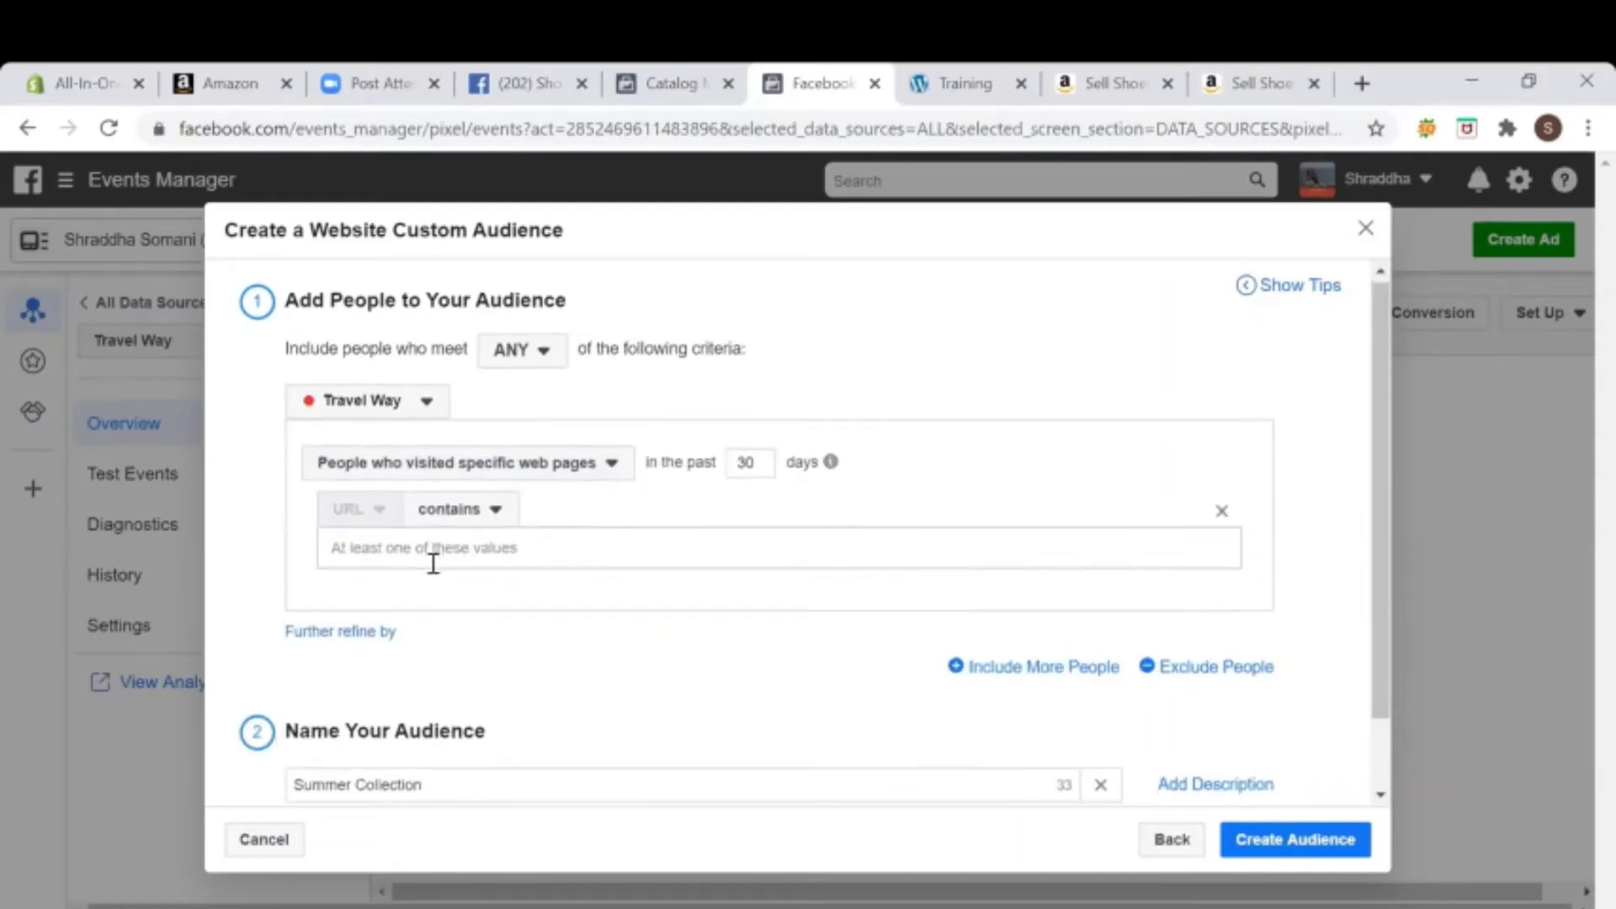
pyautogui.scroll(-1, 432, 561)
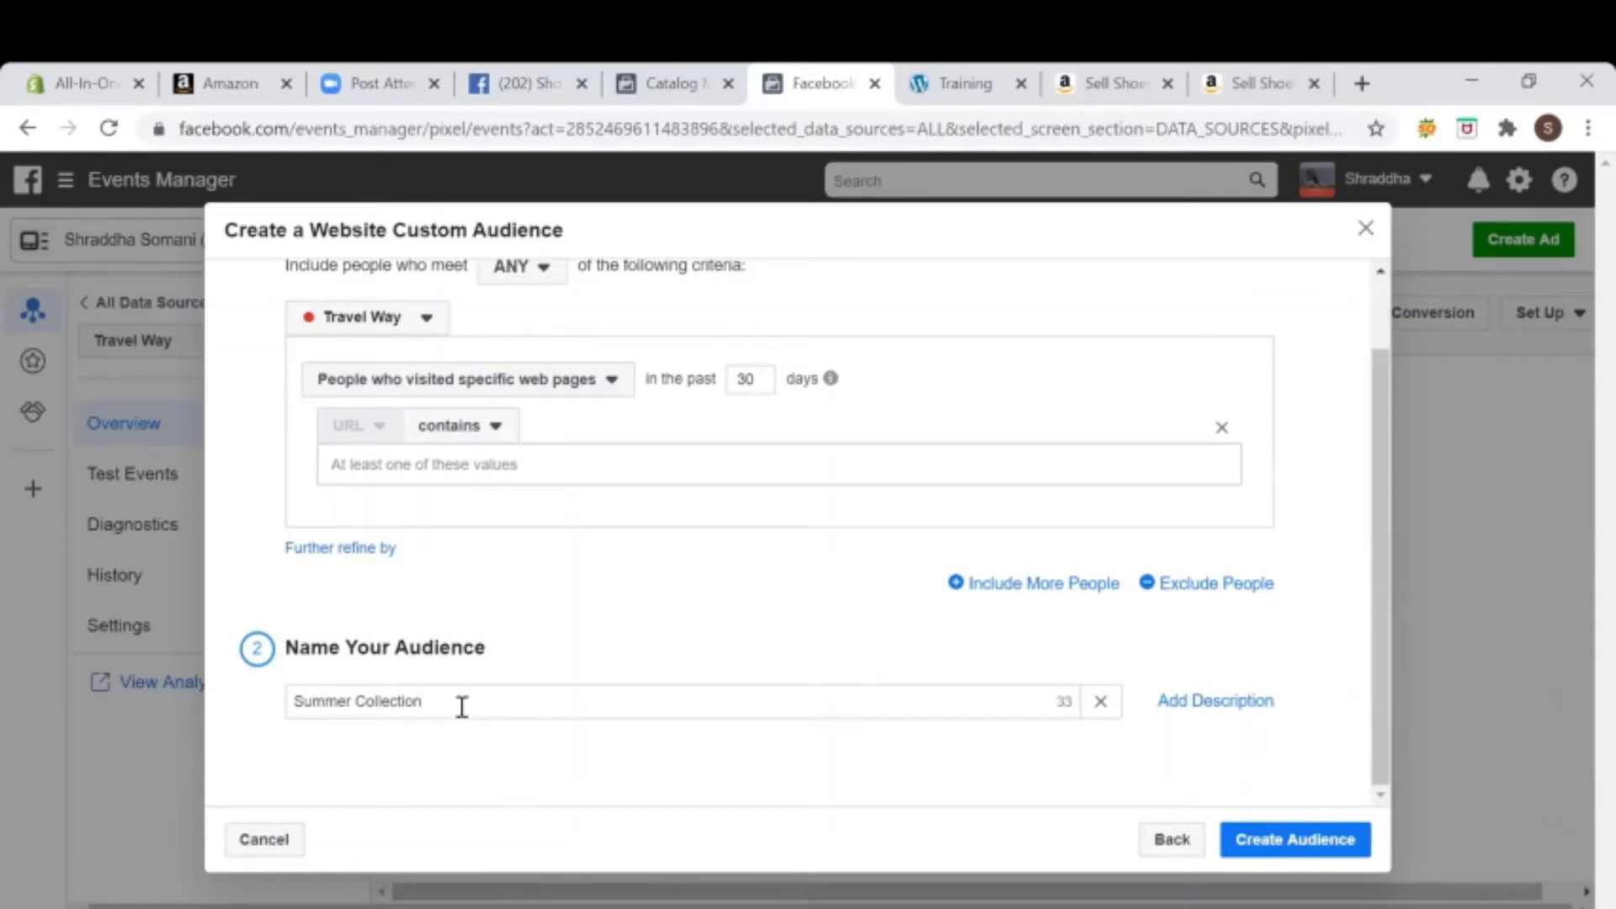
pyautogui.click(467, 474)
pyautogui.click(526, 394)
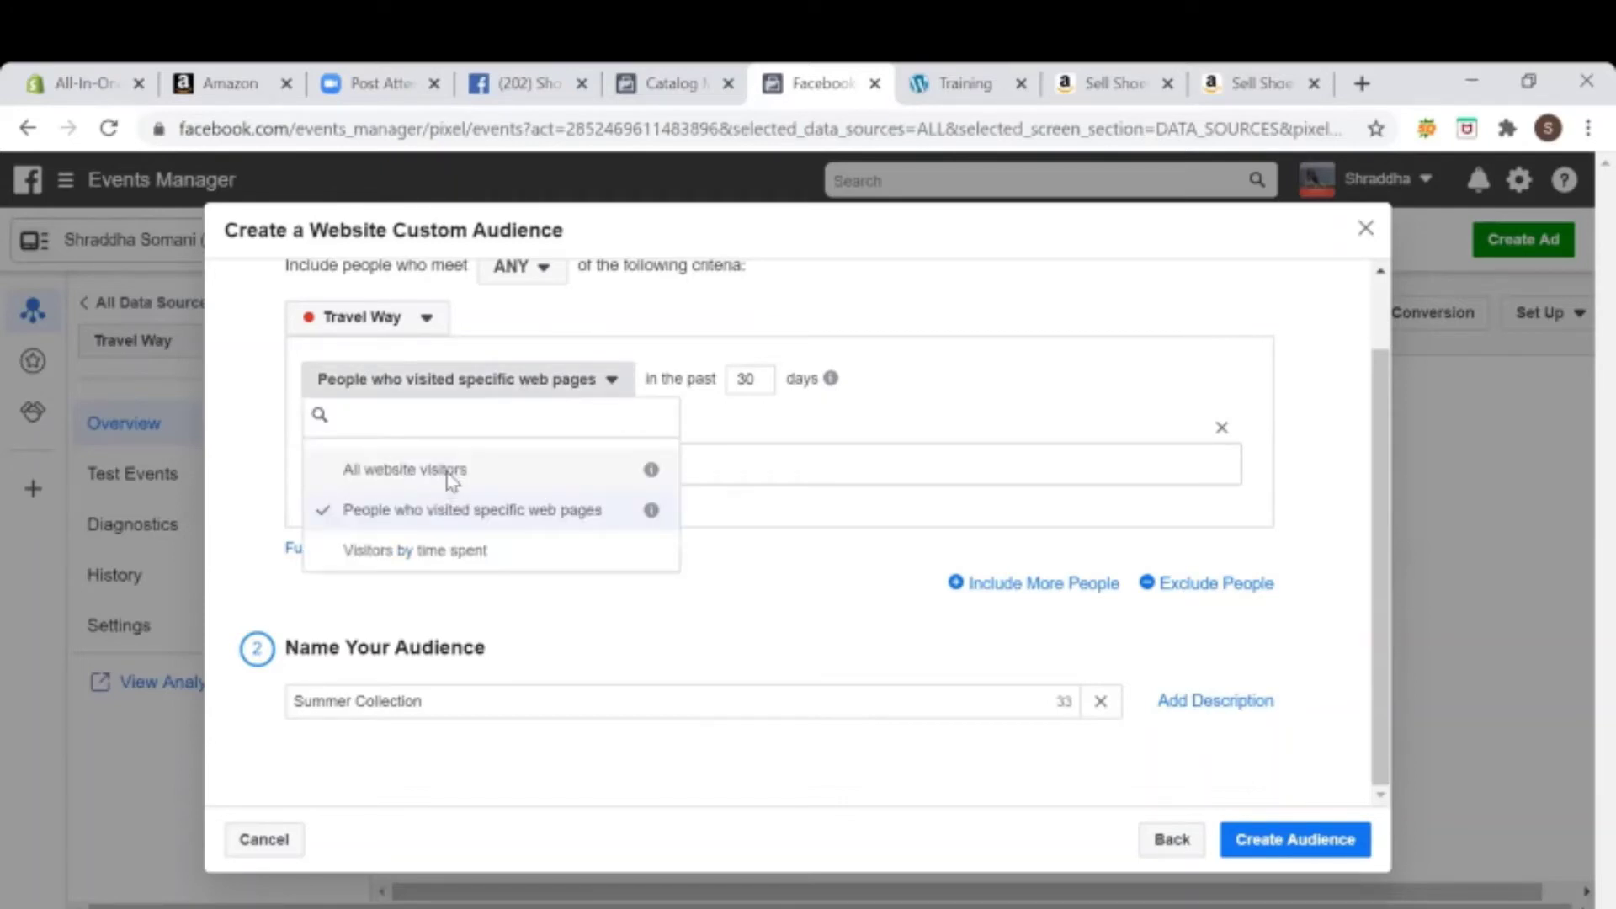
pyautogui.click(444, 476)
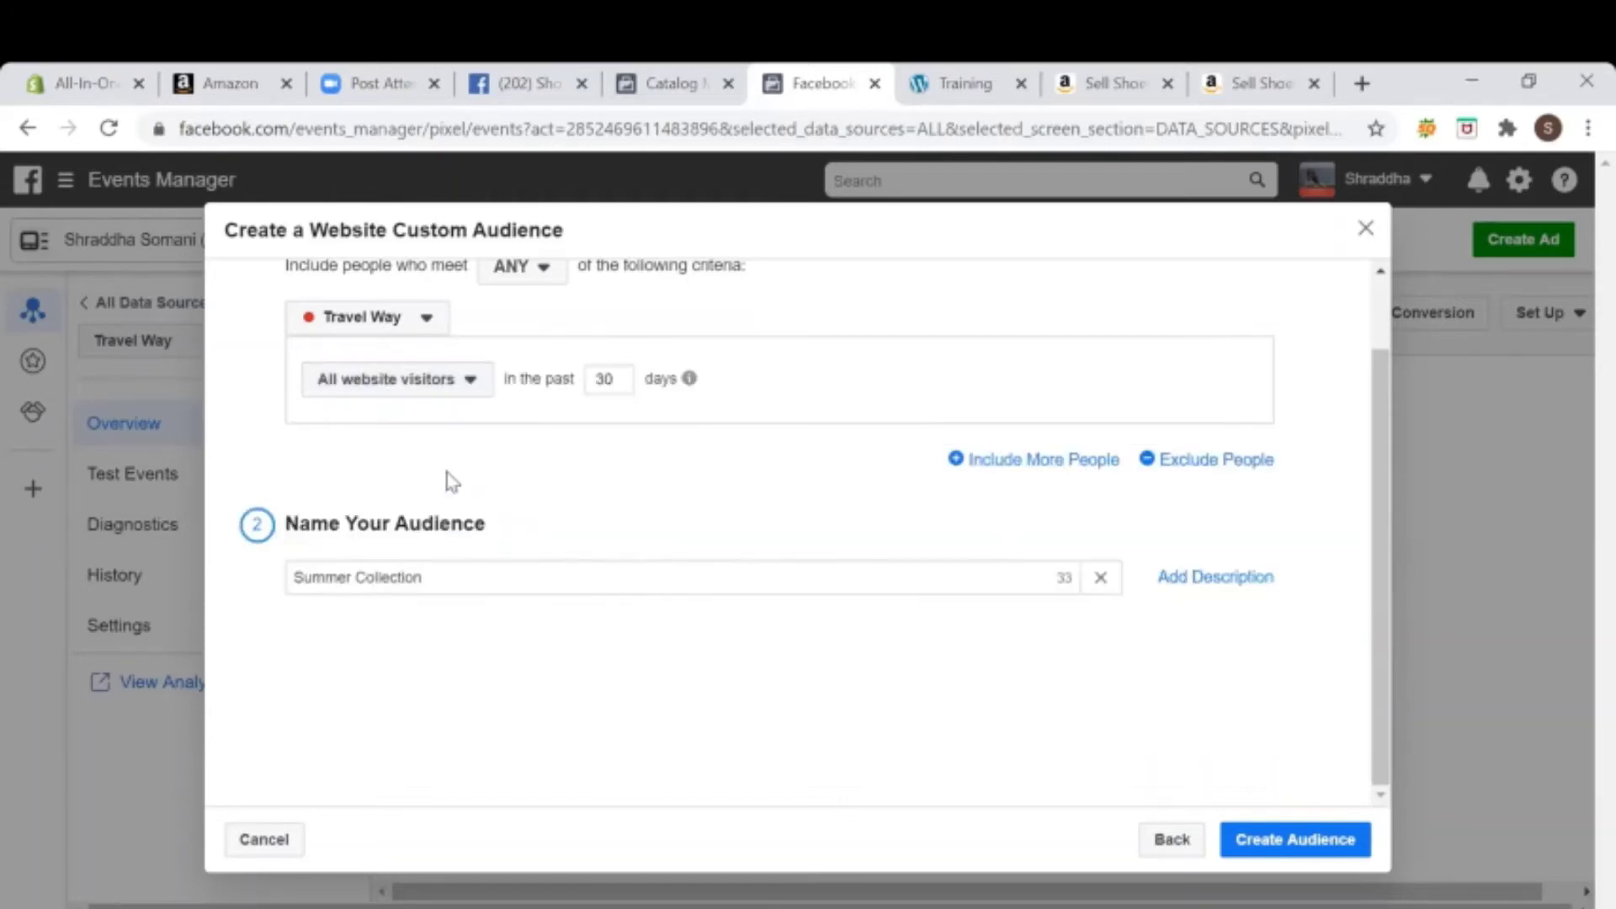
pyautogui.click(1187, 849)
# Step: Close the website custom audience form, go to Audiences, and open the summary of the Domestic Package saved audience
pyautogui.click(135, 242)
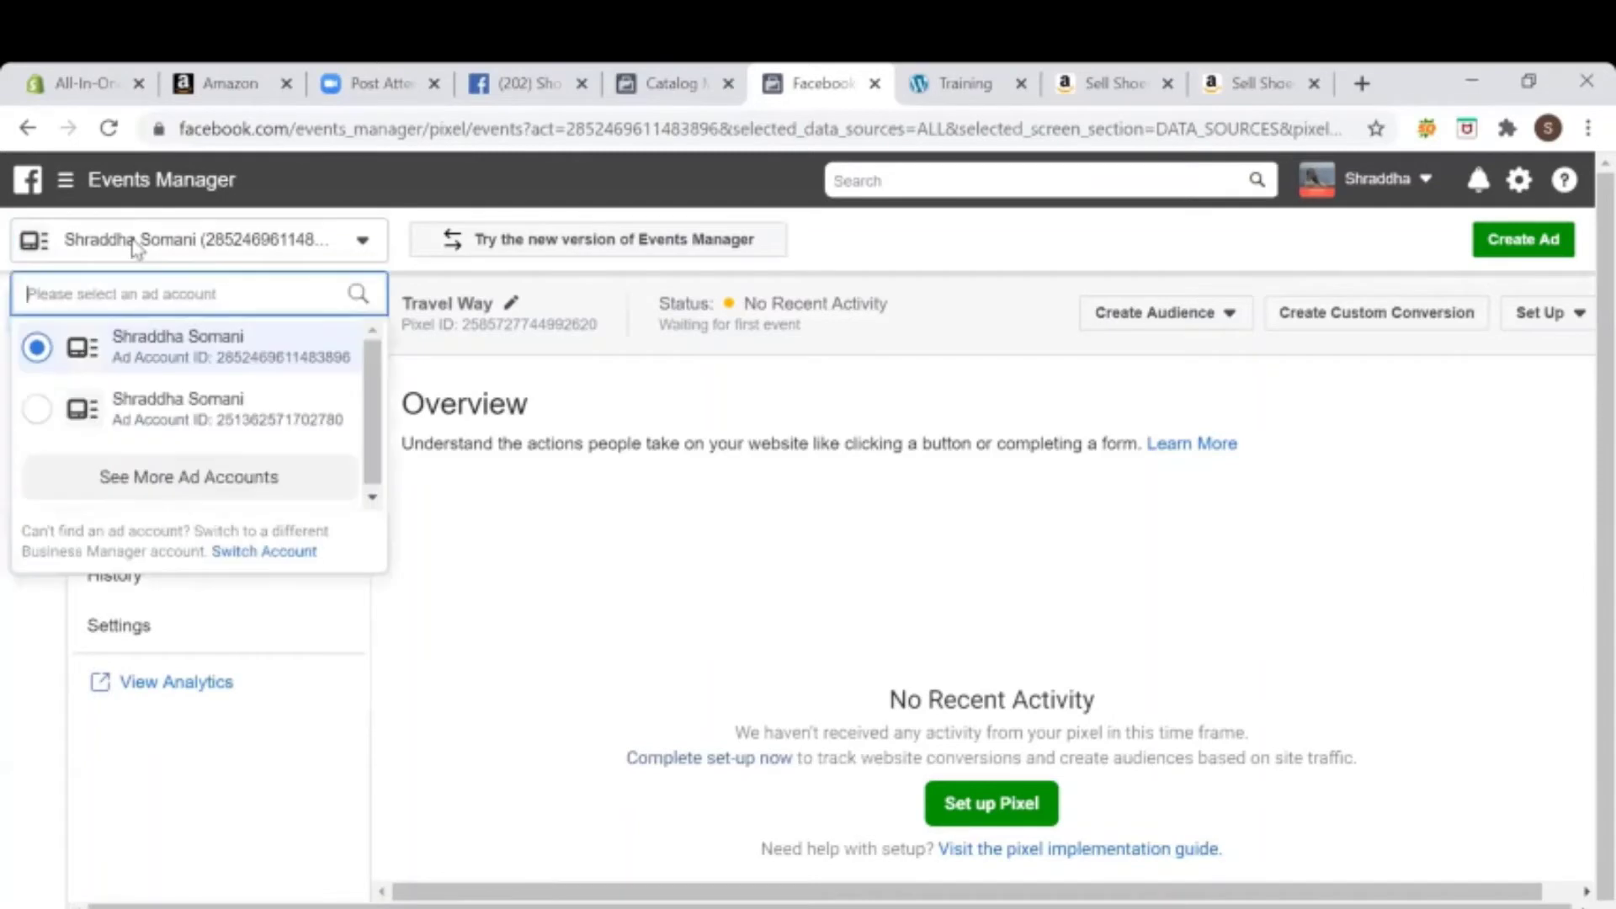
pyautogui.click(139, 190)
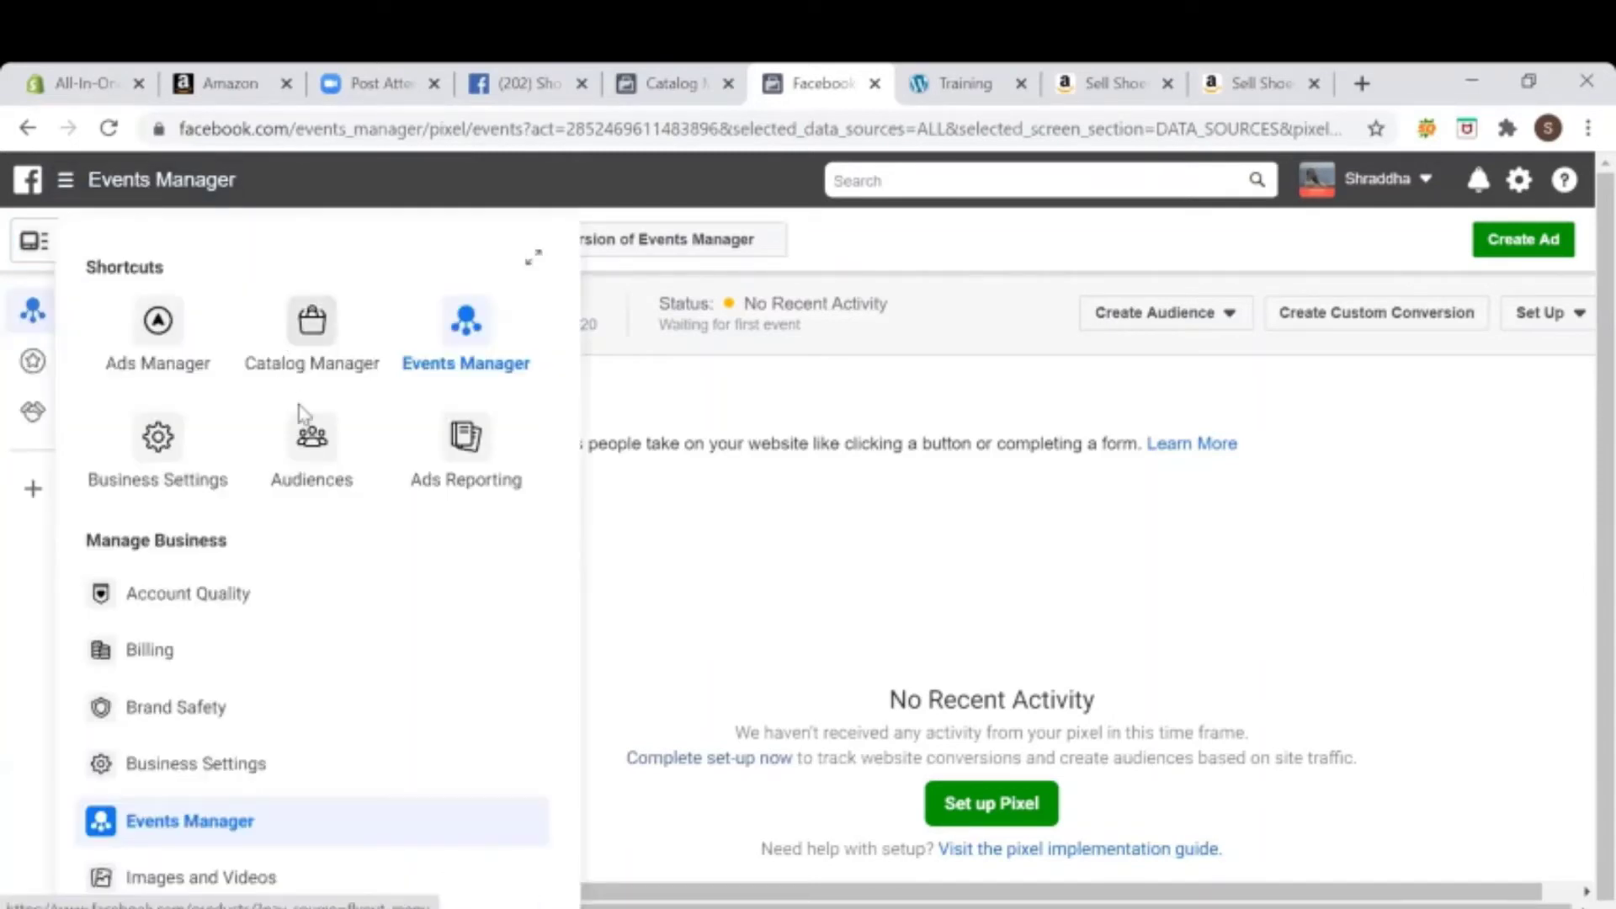
pyautogui.click(311, 440)
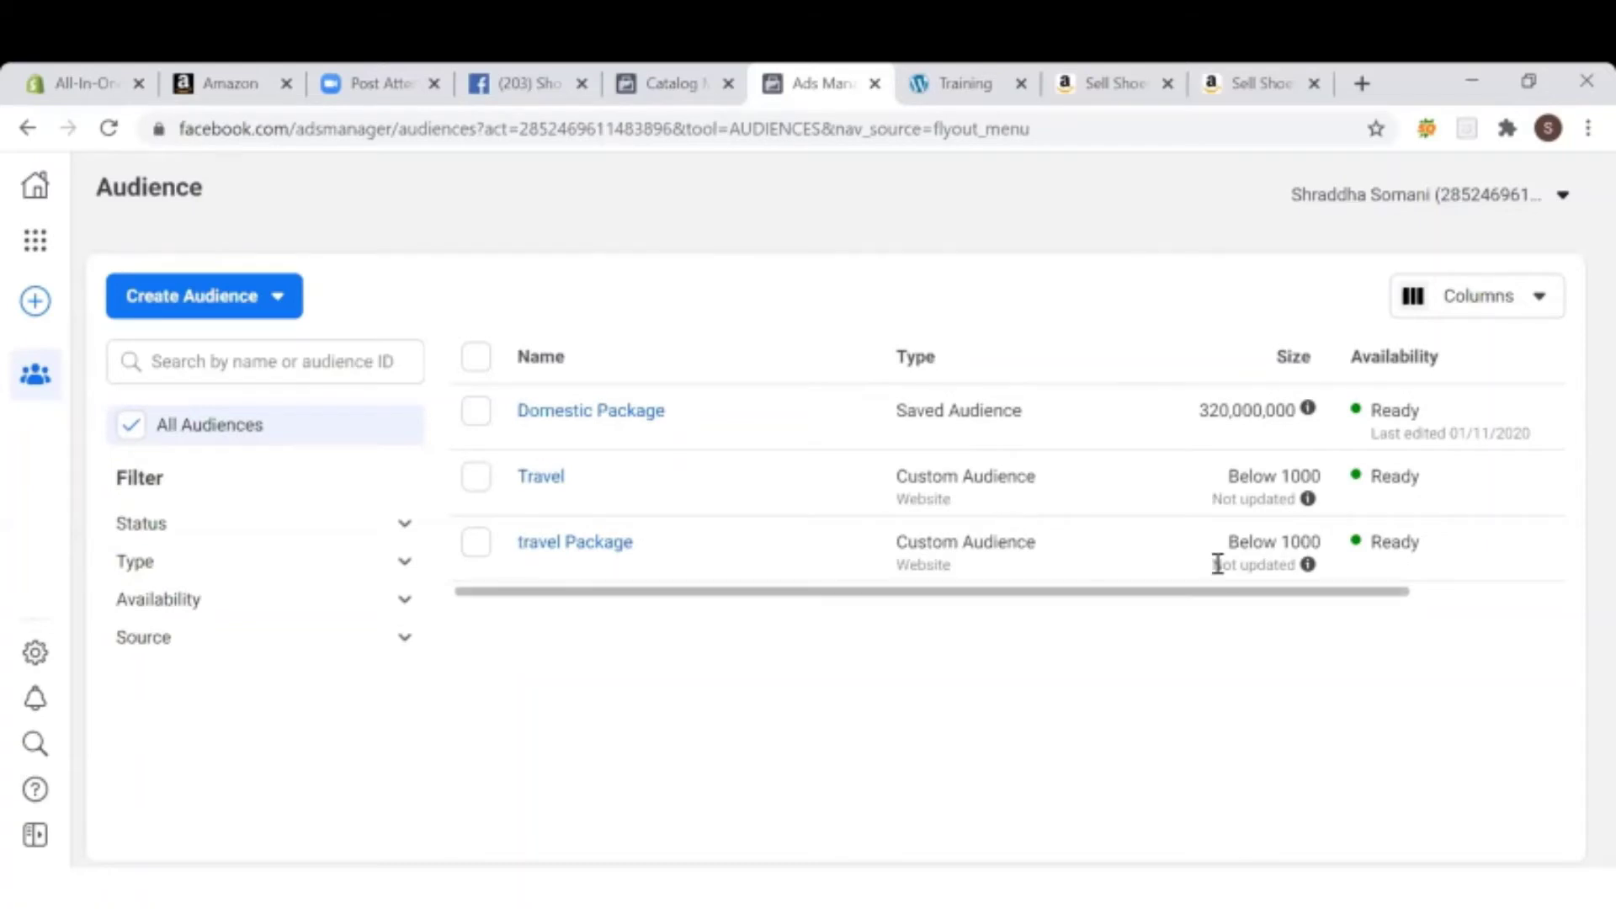
pyautogui.moveTo(1308, 498)
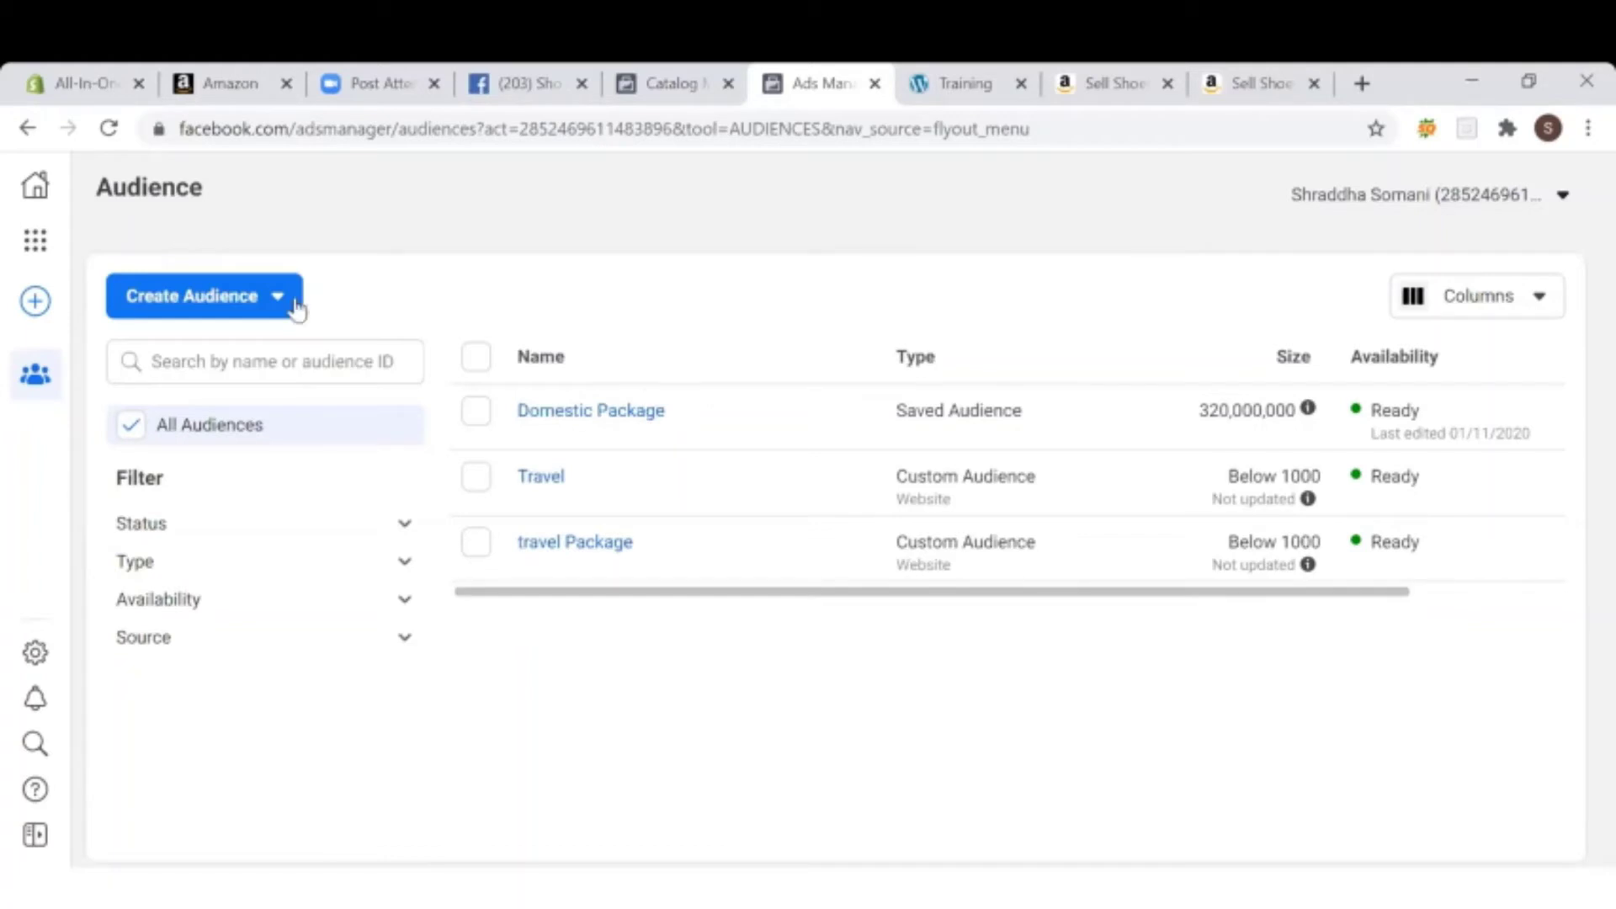
pyautogui.click(581, 424)
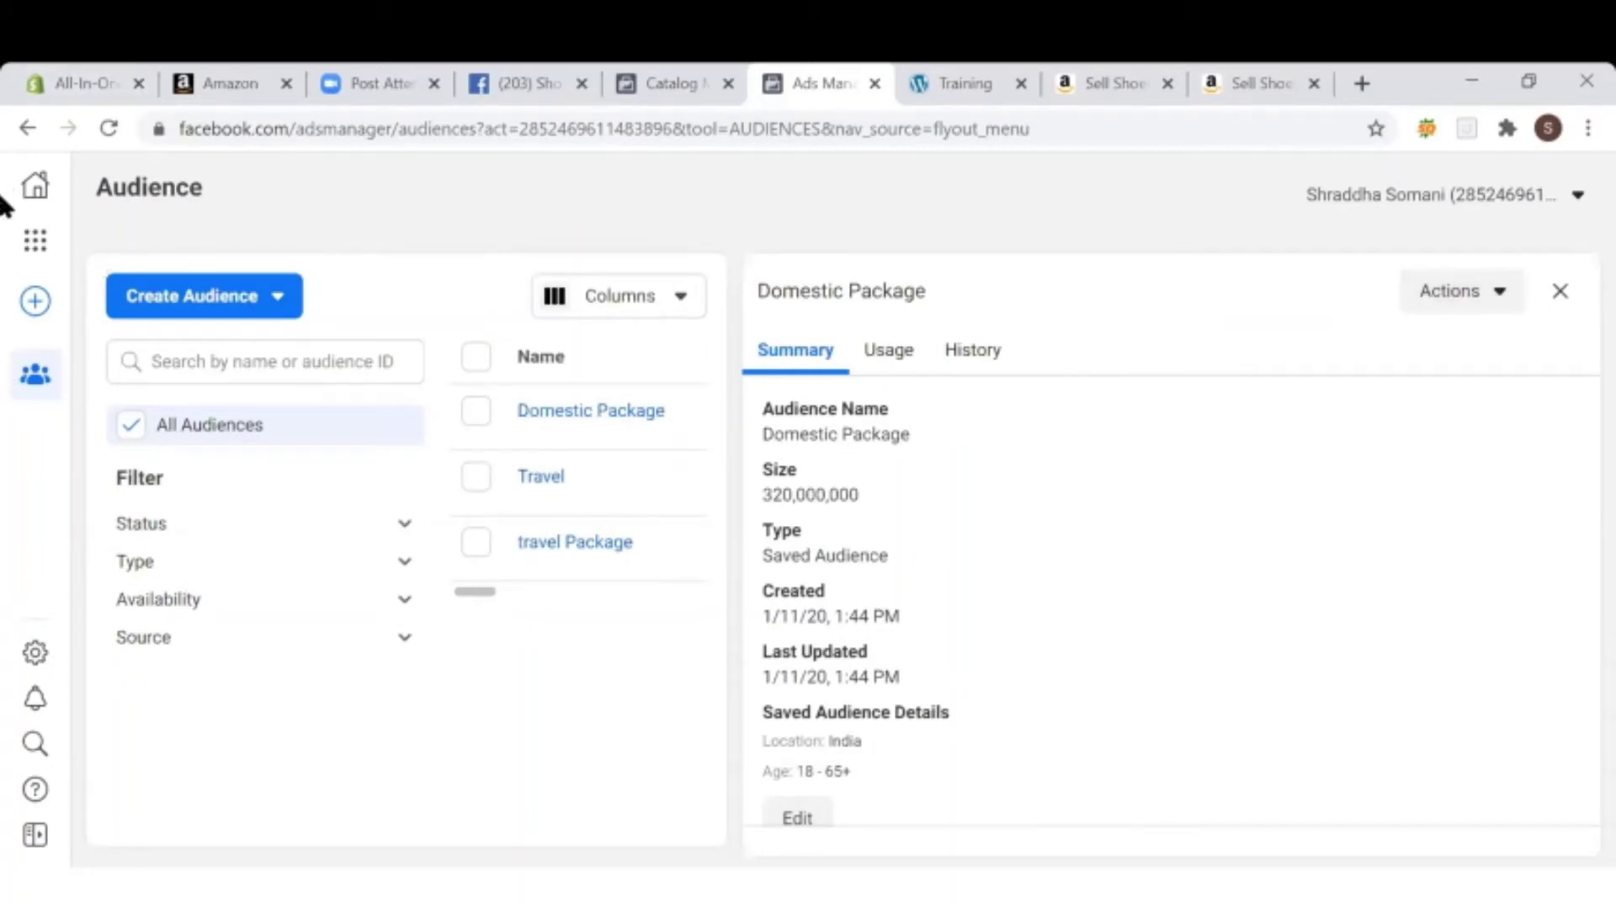
# Step: Start creating a new ad campaign and select Catalog sales as its marketing objective
pyautogui.moveTo(21, 206)
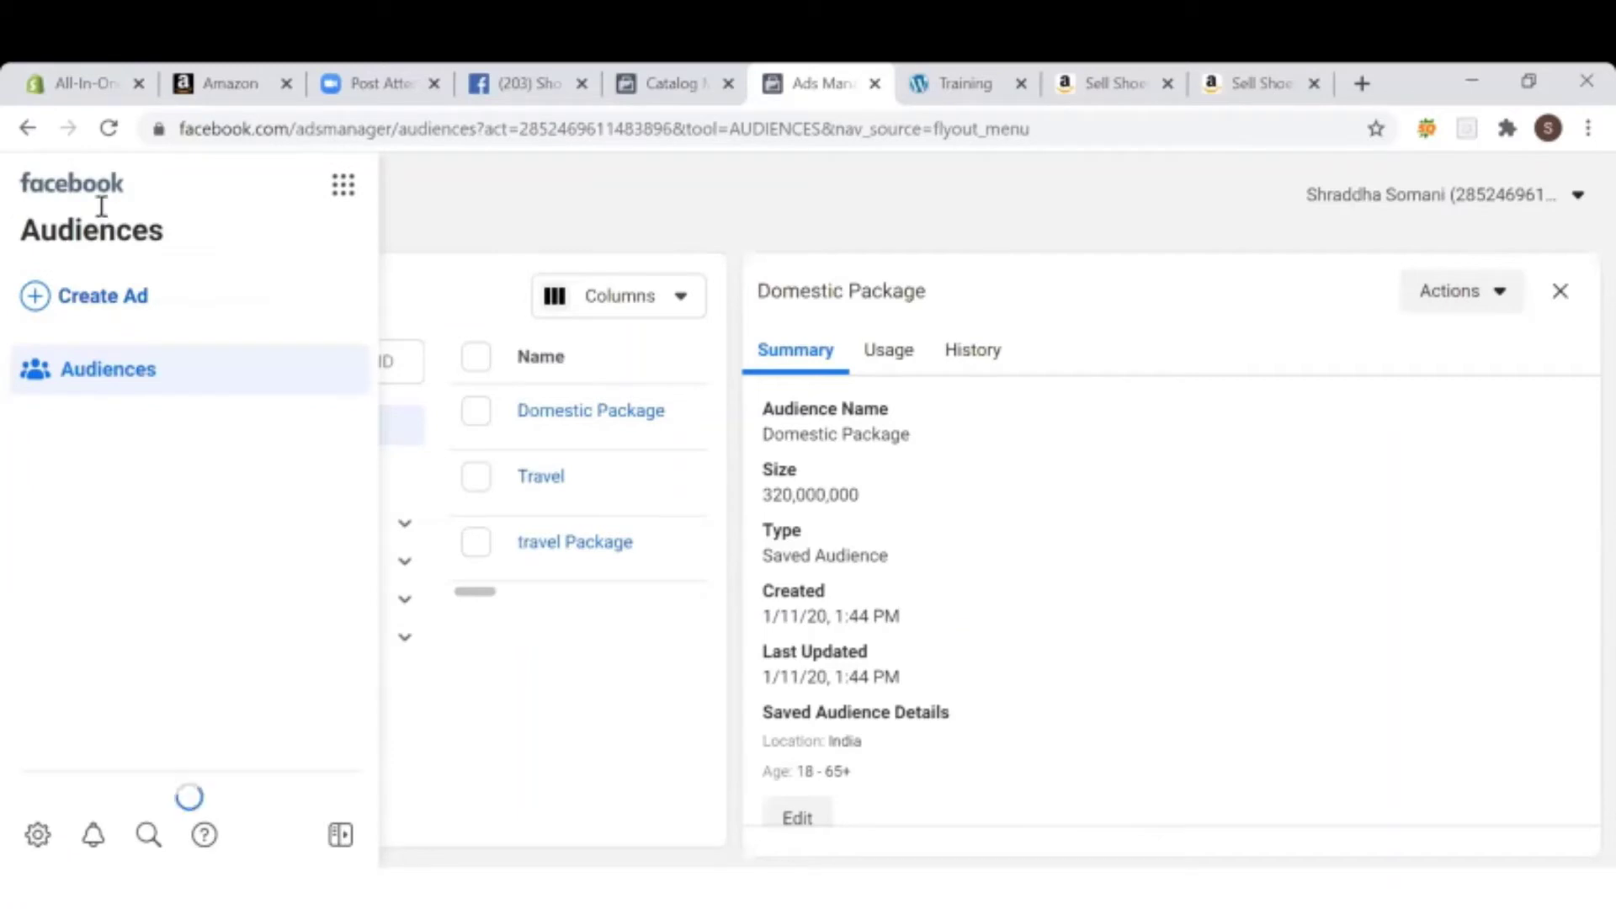
pyautogui.click(135, 313)
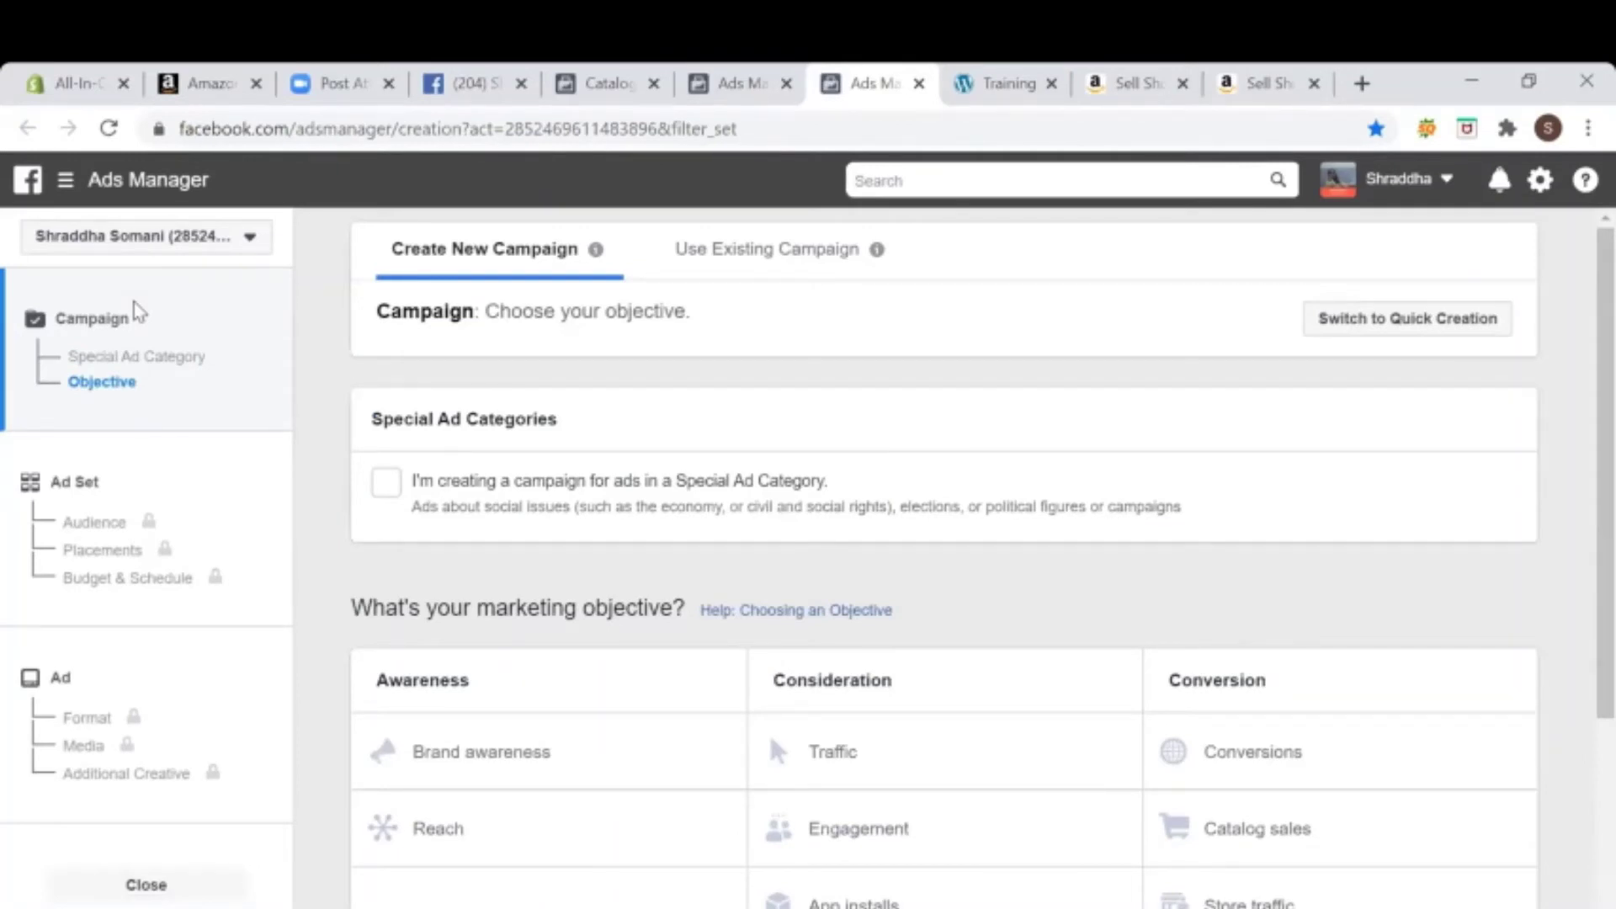
pyautogui.scroll(-1, 878, 553)
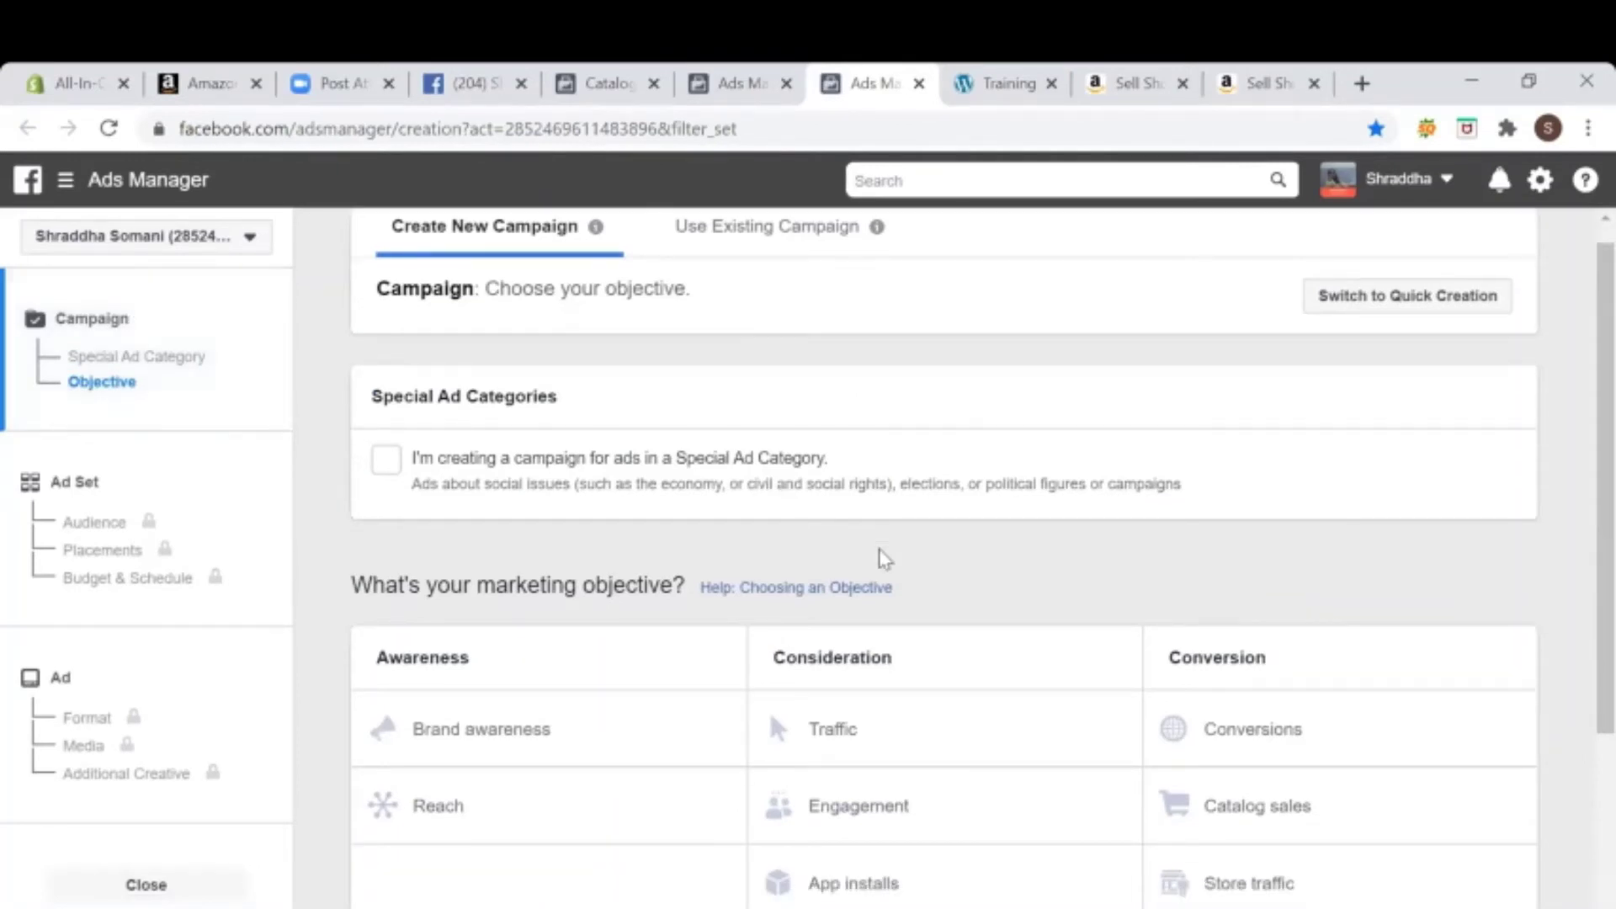
pyautogui.scroll(-2, 880, 559)
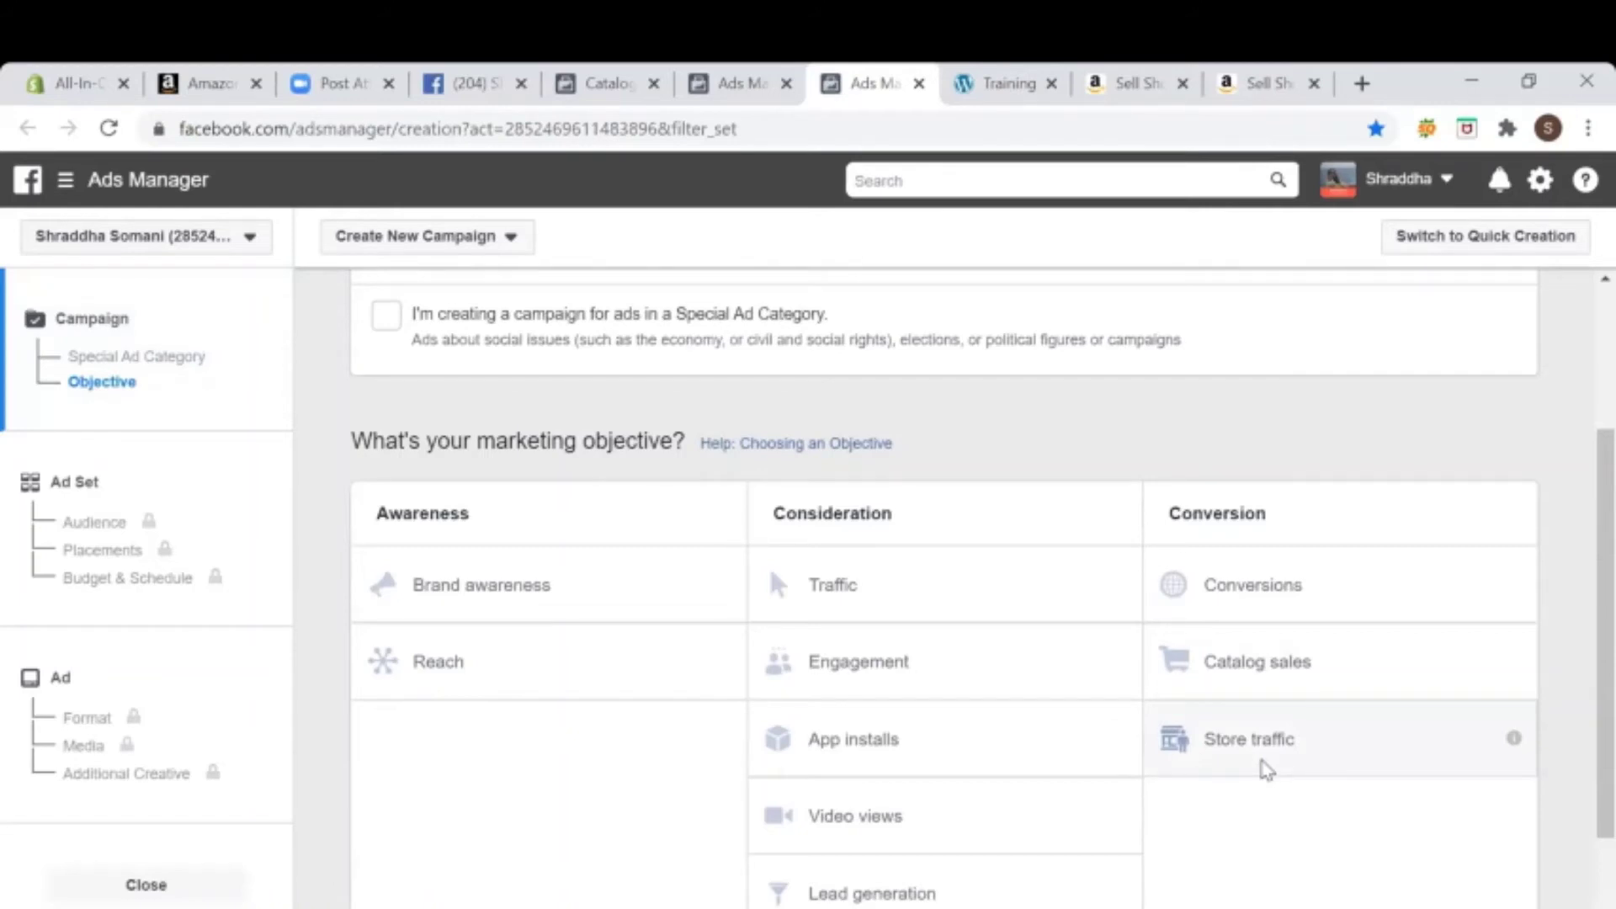
pyautogui.click(1292, 682)
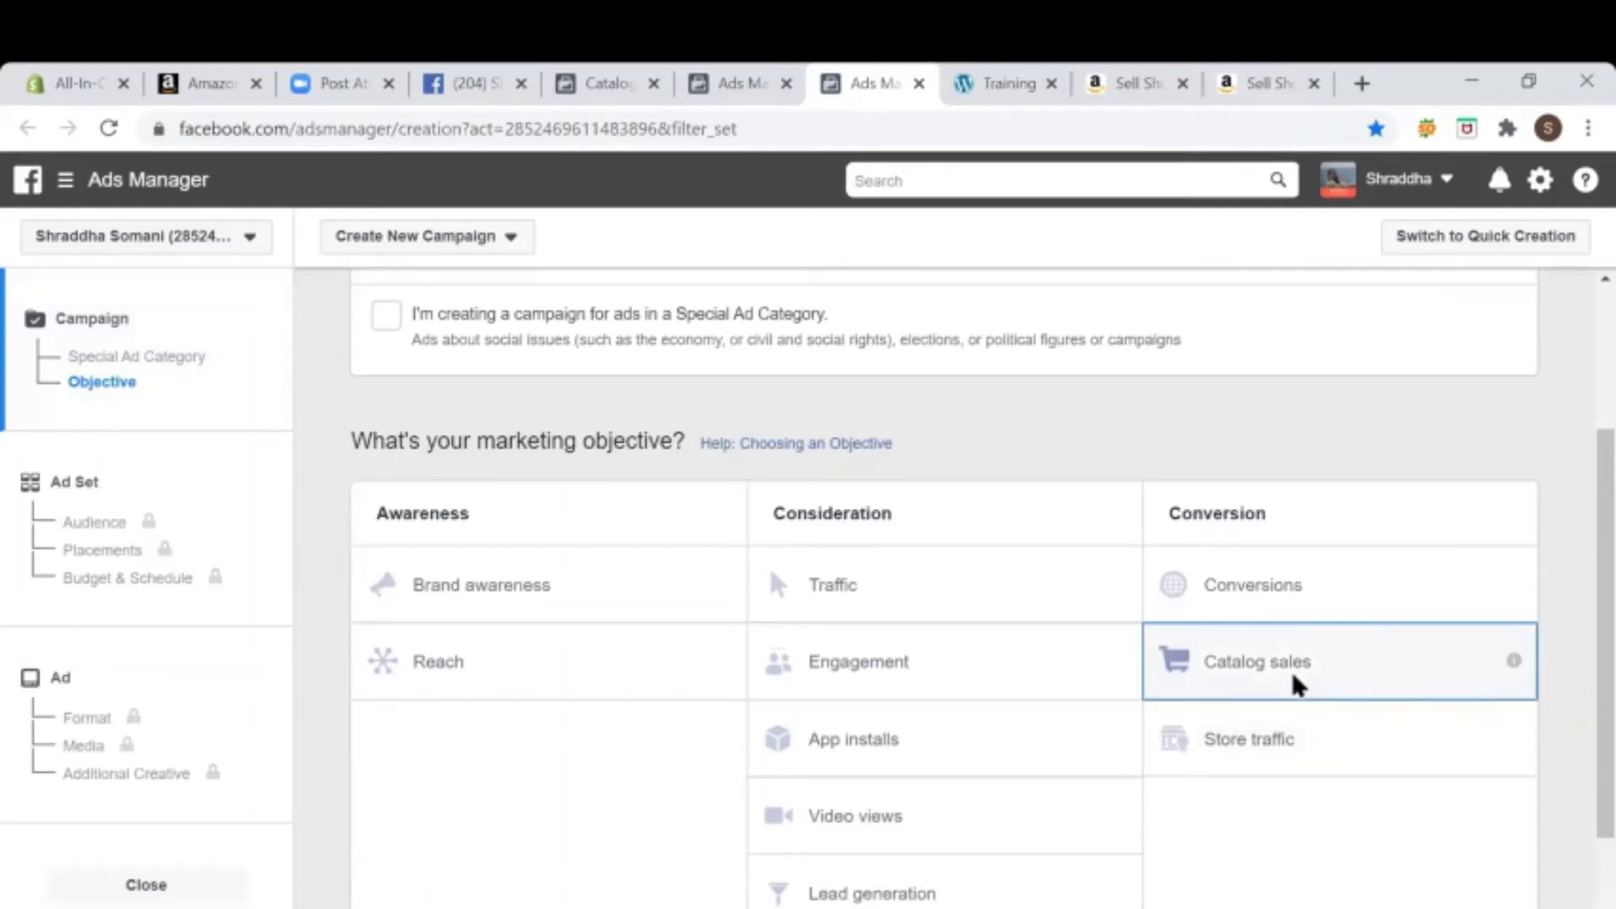
pyautogui.scroll(-2, 1283, 733)
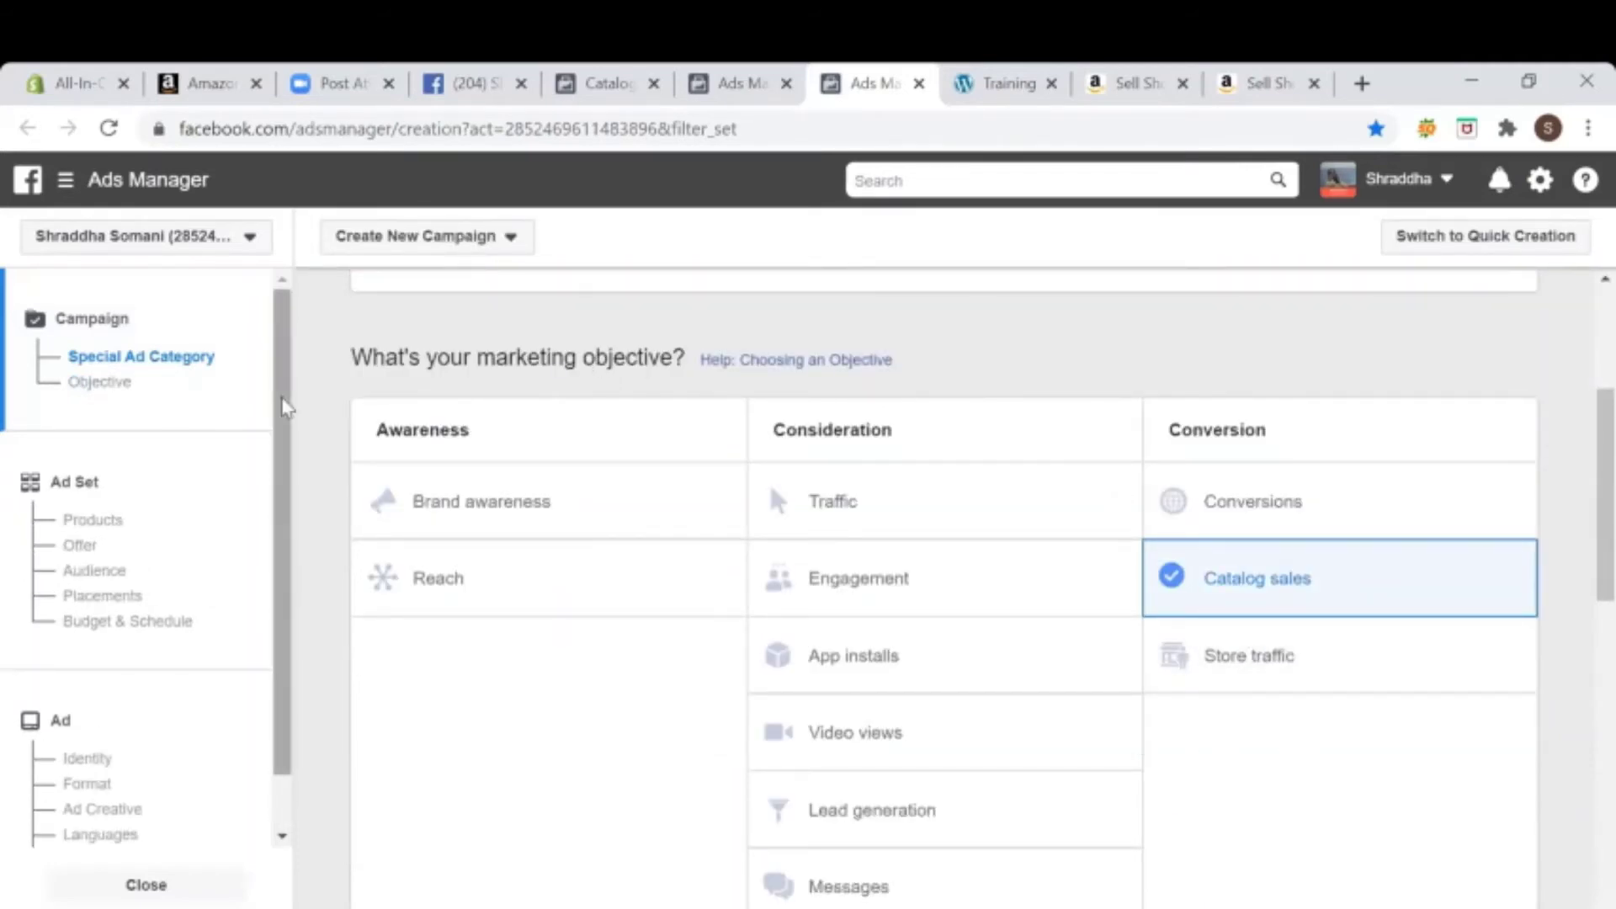
# Step: Discard the unsaved campaign and open the London desi project - WooCommerce catalog in Catalog Manager
pyautogui.click(84, 183)
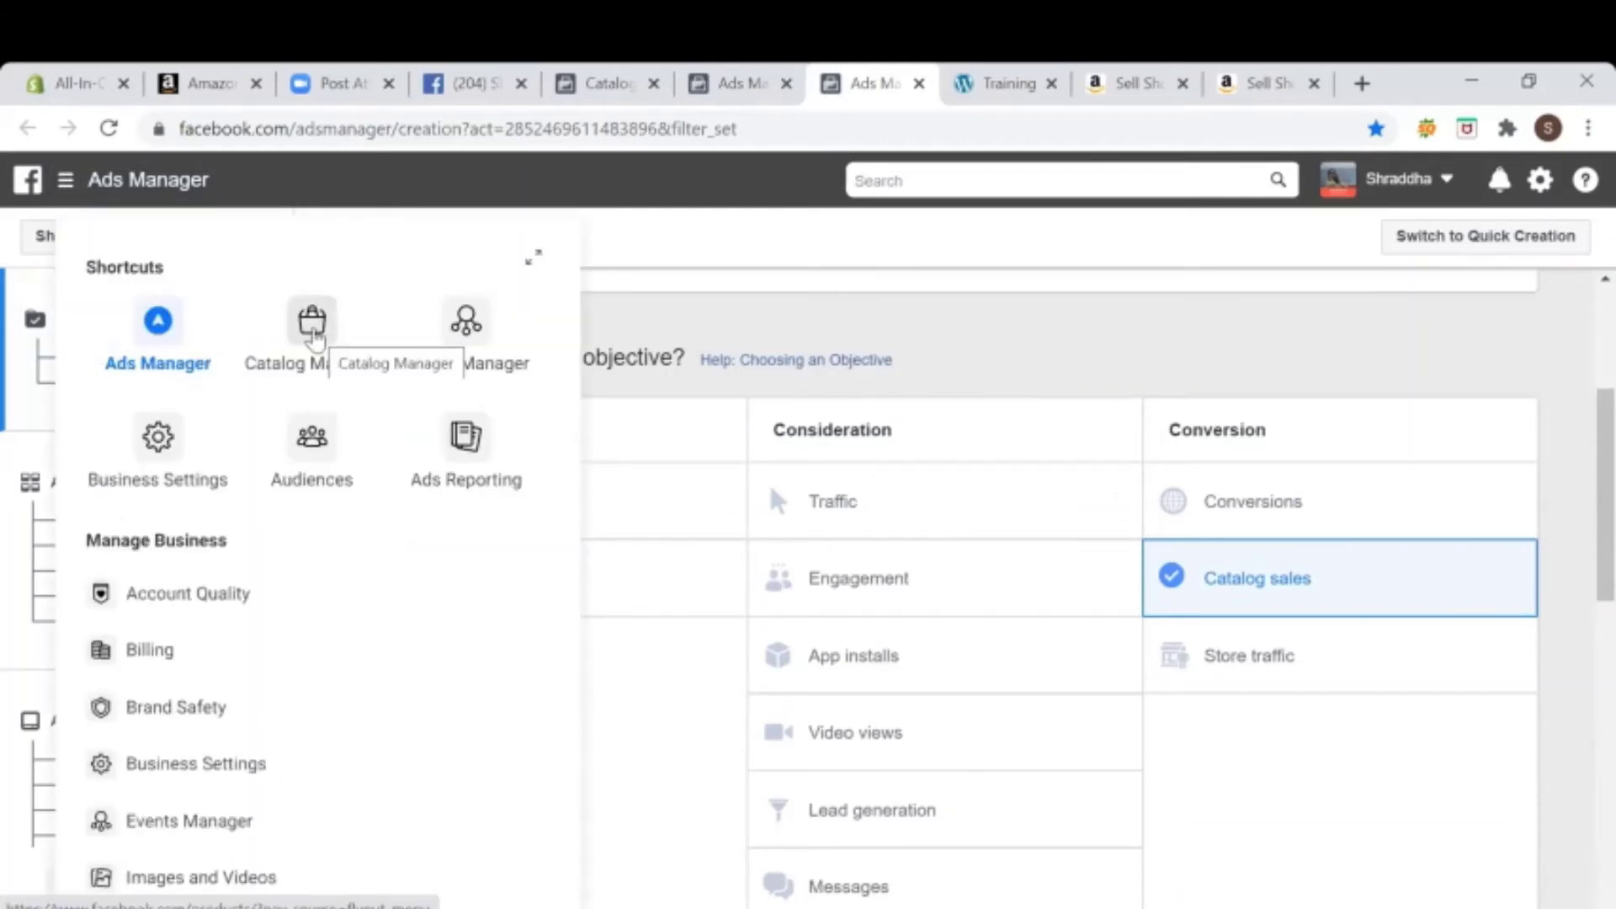
pyautogui.click(313, 335)
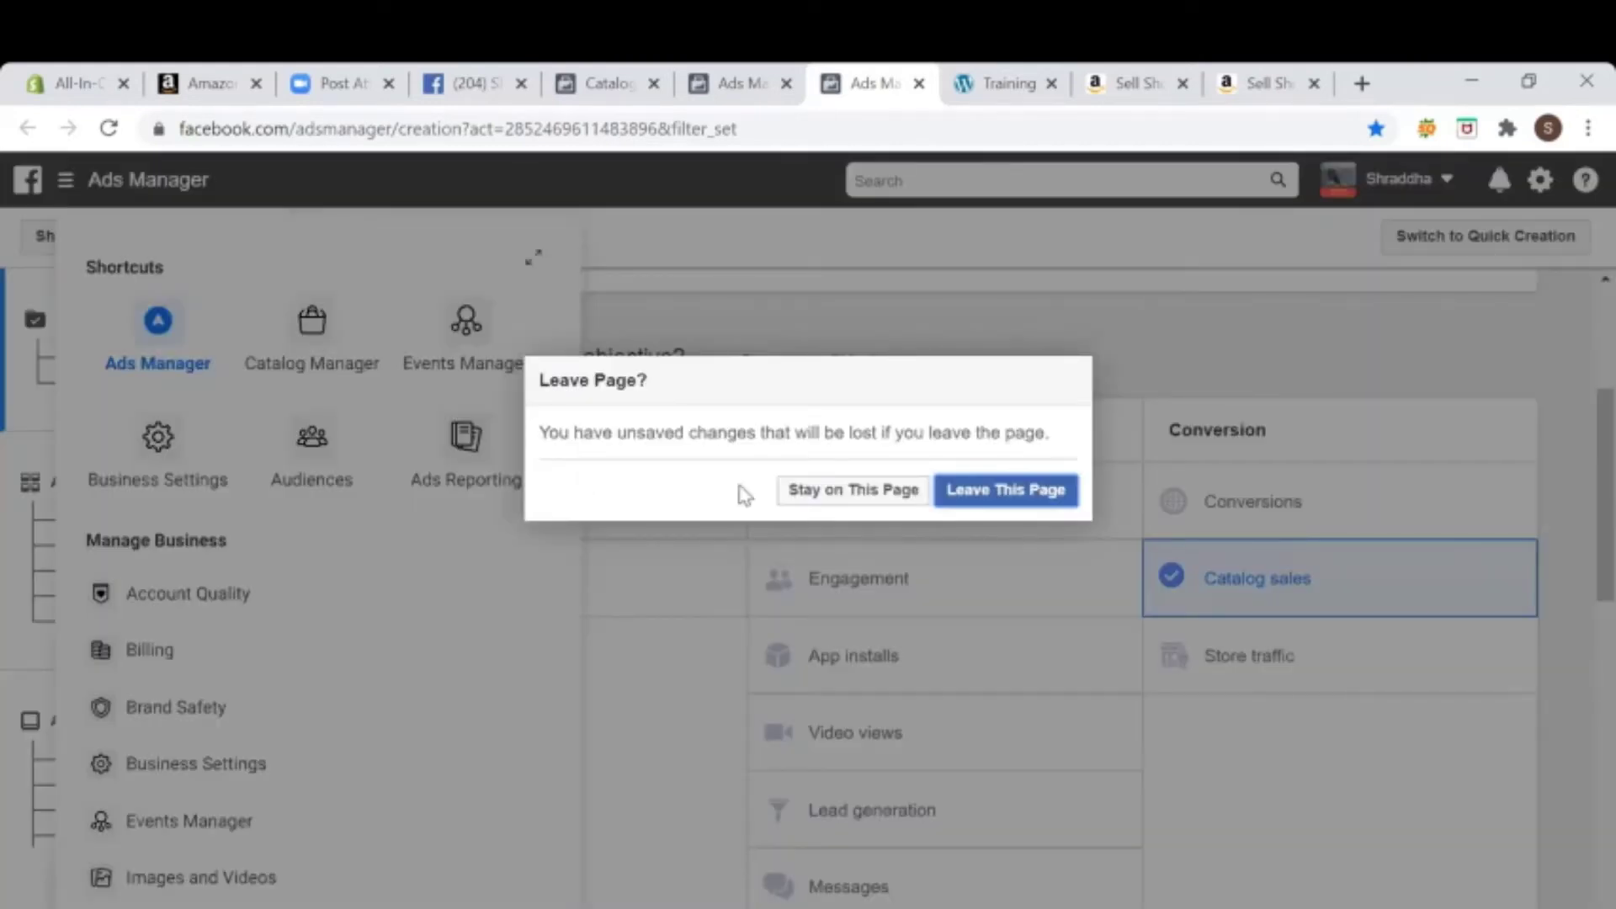
pyautogui.click(959, 493)
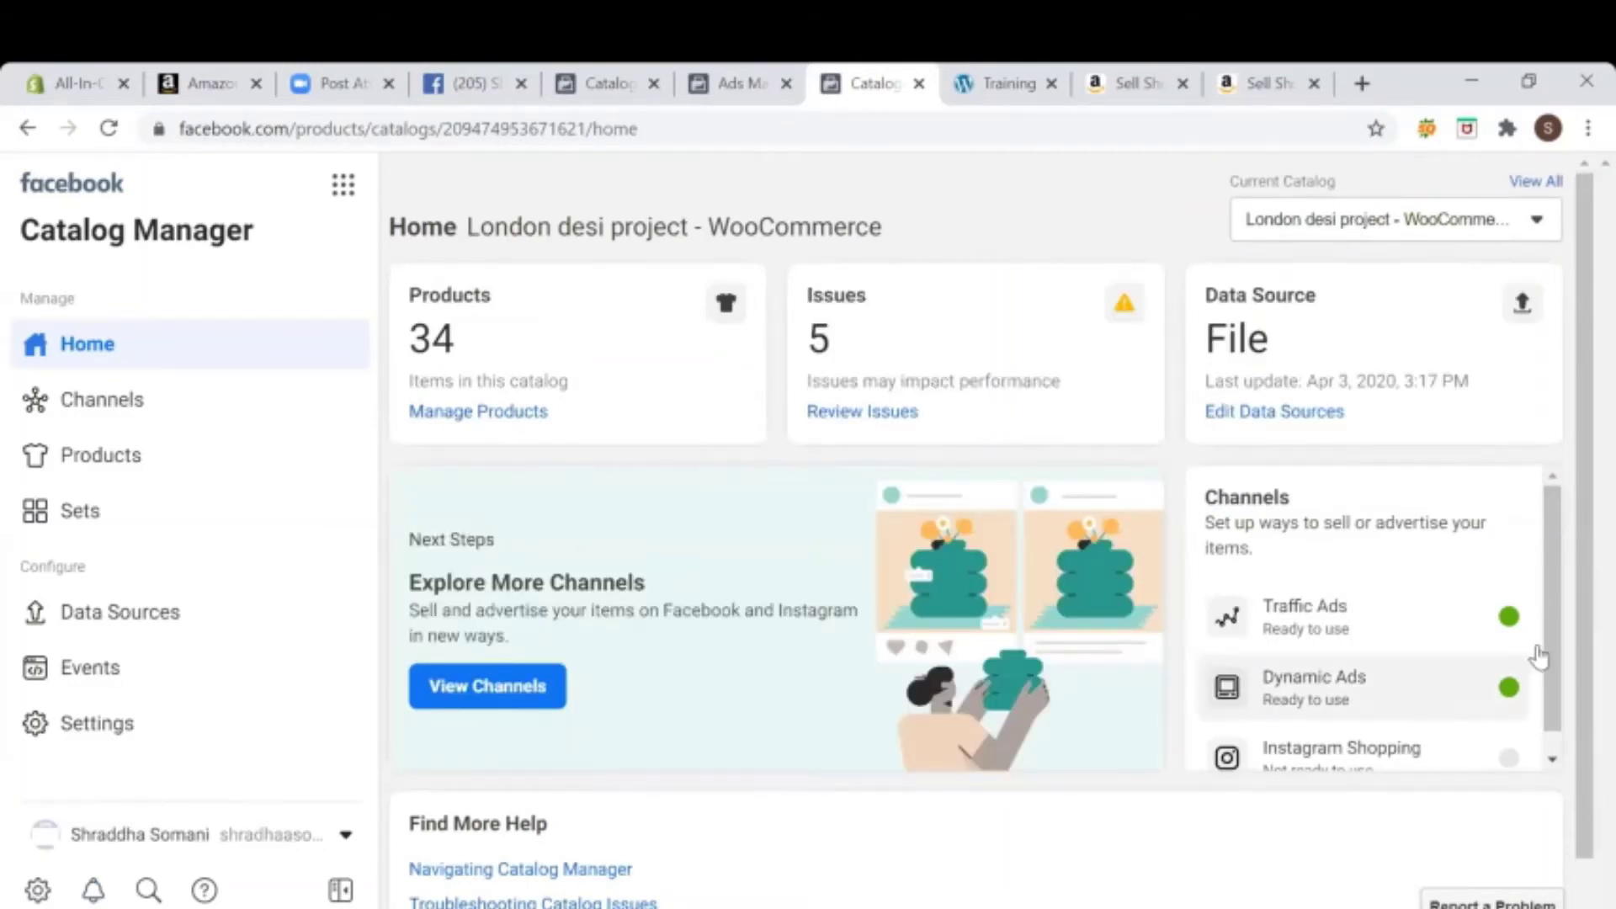
# Step: Open the catalog's Dynamic Ads channel and review its product, tracking and ad creation steps
pyautogui.scroll(-1, 1561, 661)
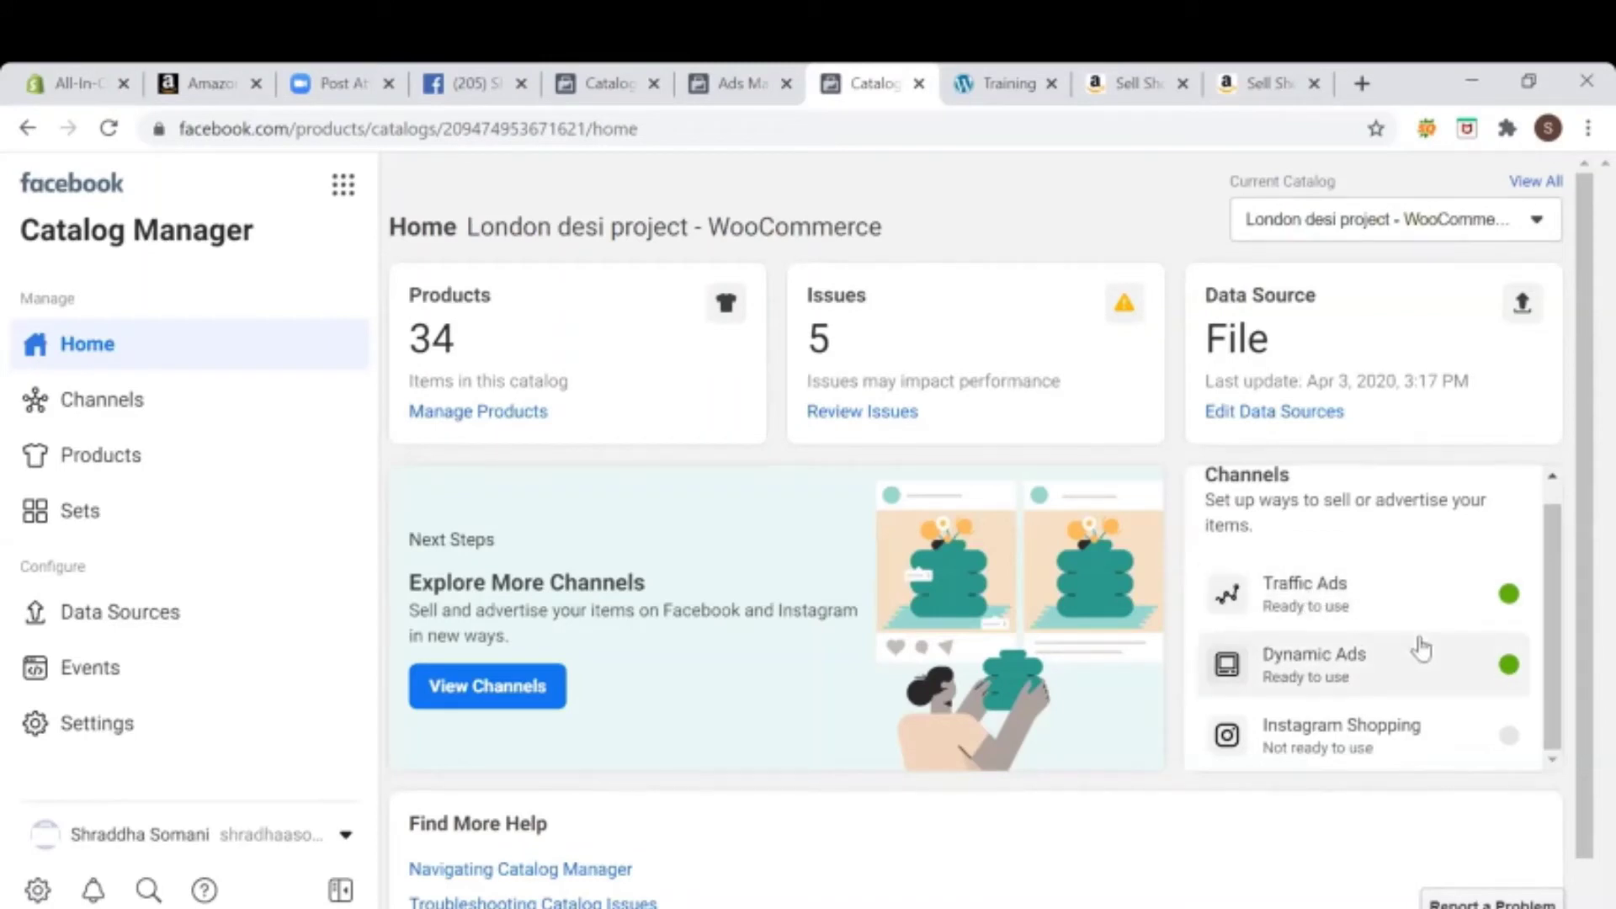
pyautogui.click(1309, 698)
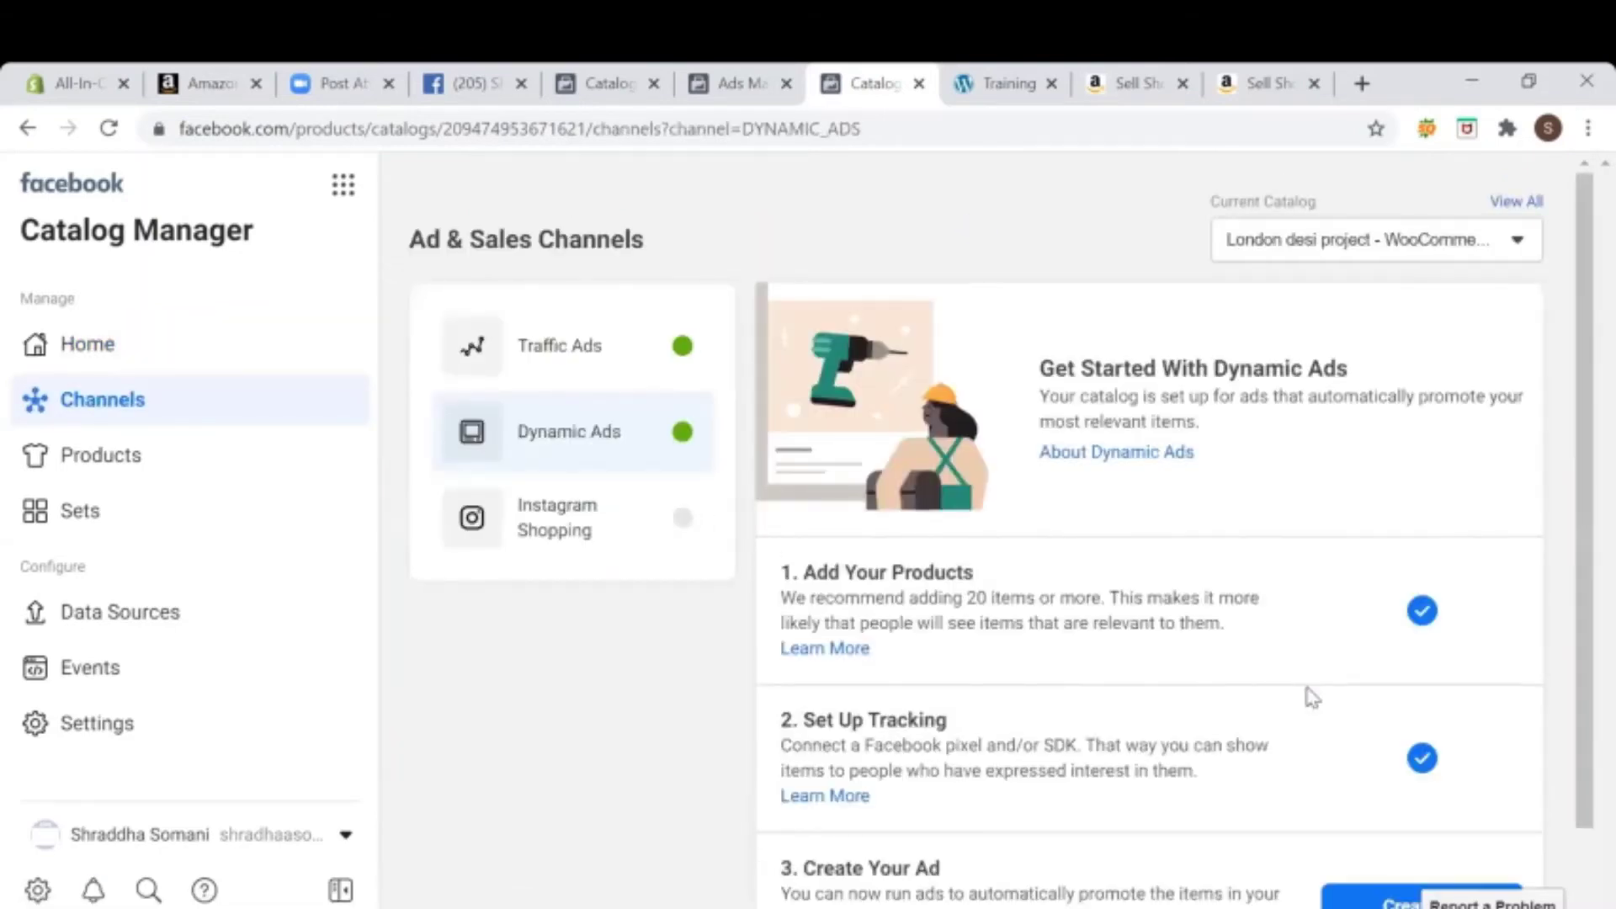
pyautogui.scroll(-1, 1312, 698)
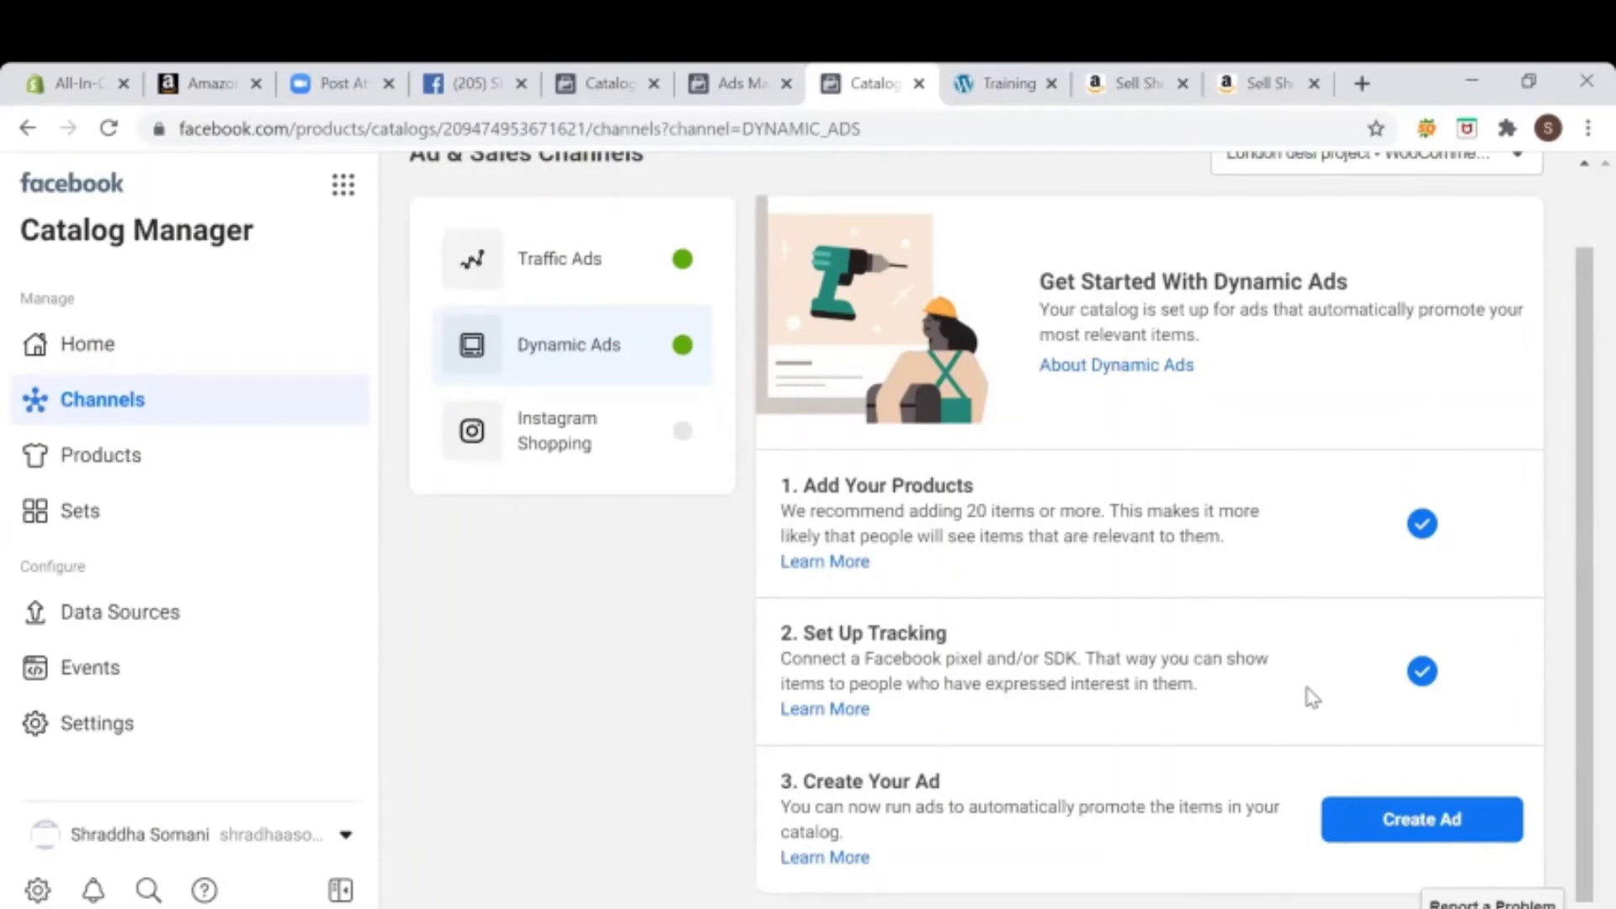
pyautogui.scroll(1, 1312, 698)
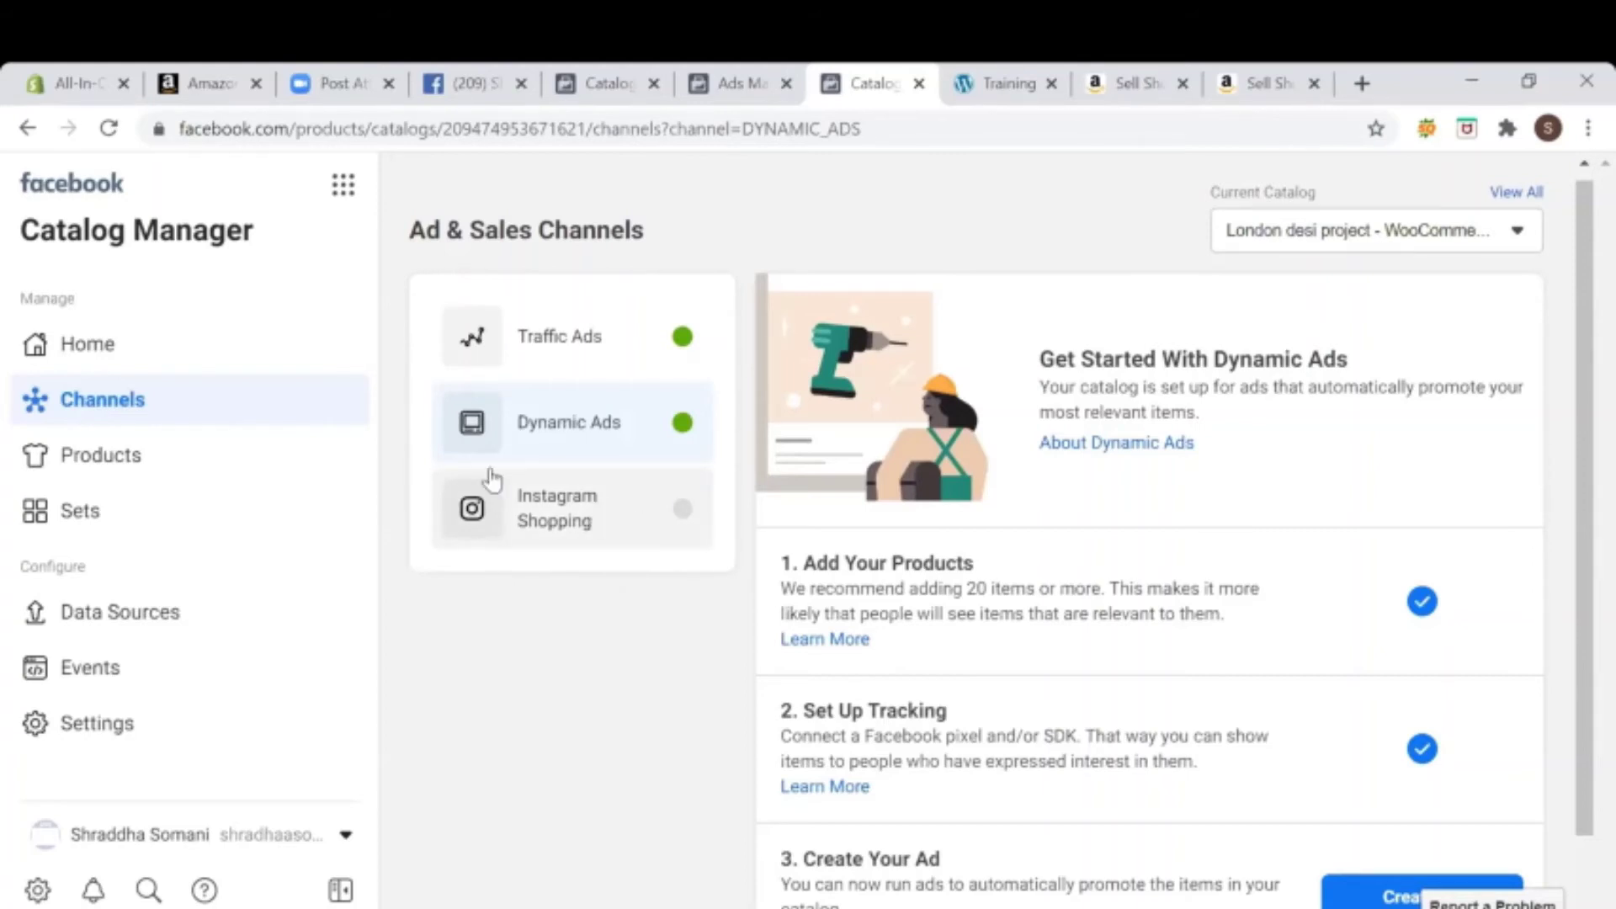
# Step: Return to the Shopping demo page and open its settings for connecting an Instagram account
pyautogui.click(473, 88)
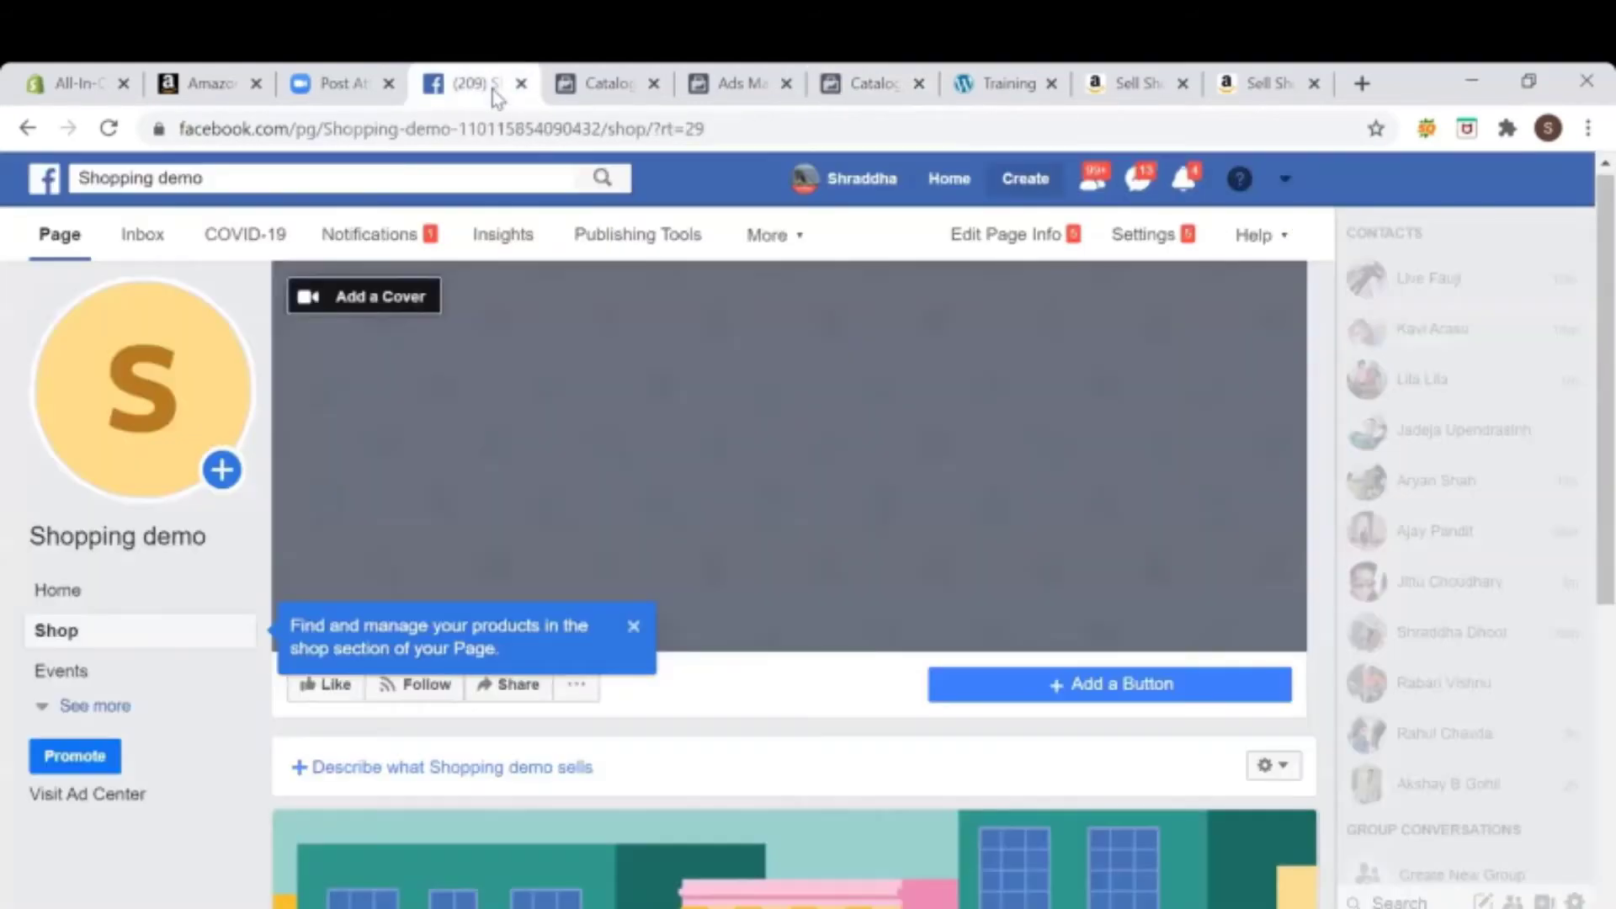
pyautogui.click(1145, 237)
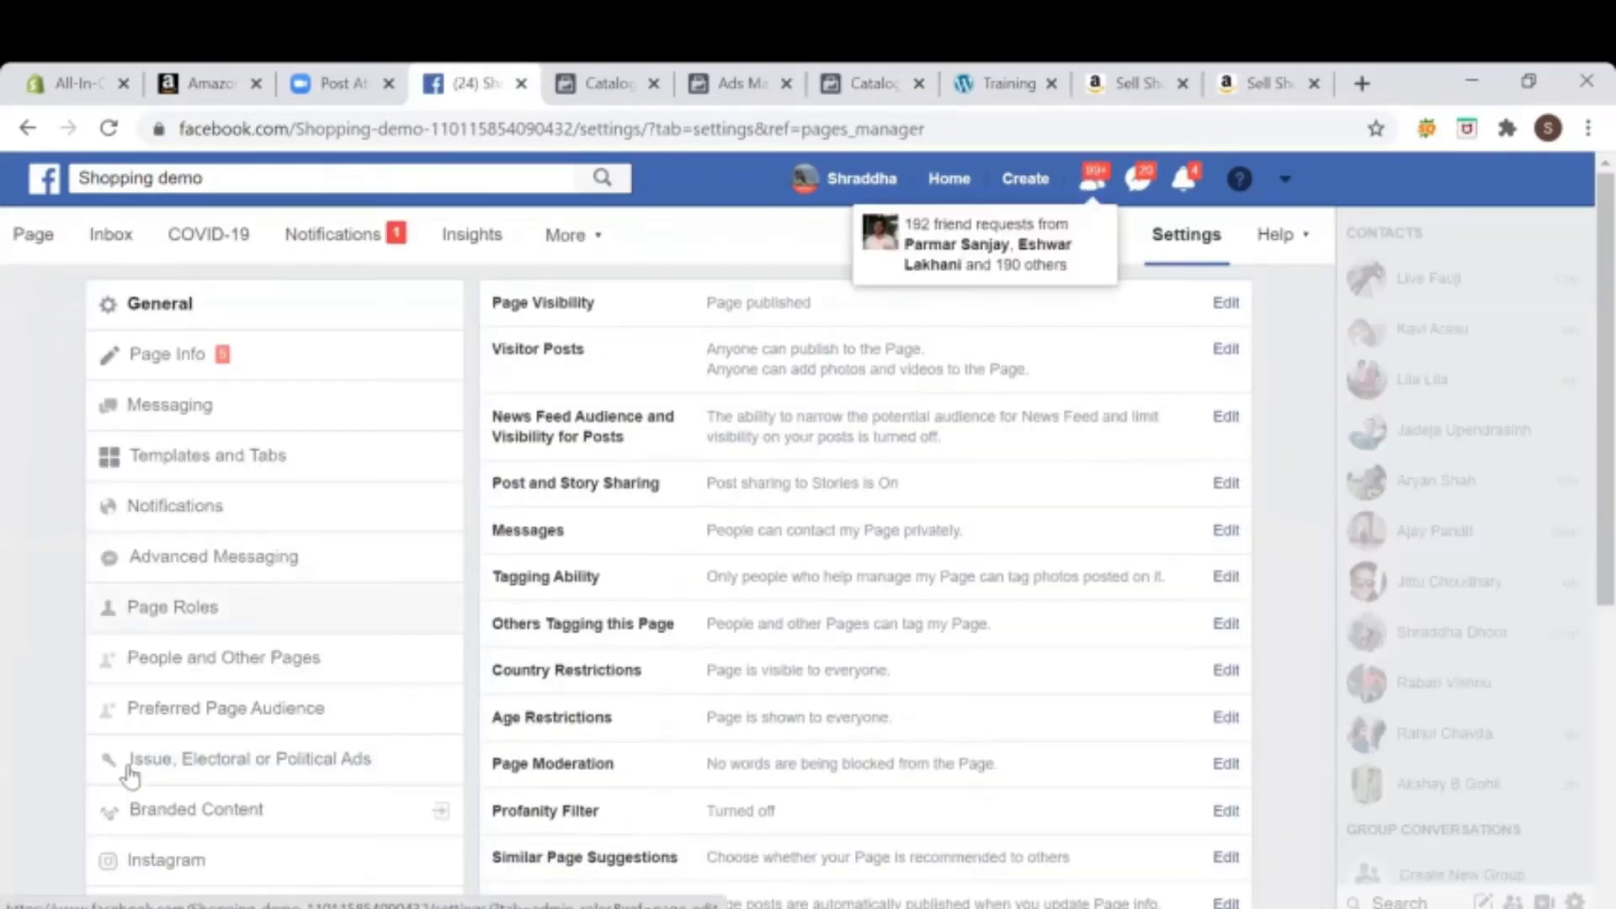
pyautogui.click(226, 867)
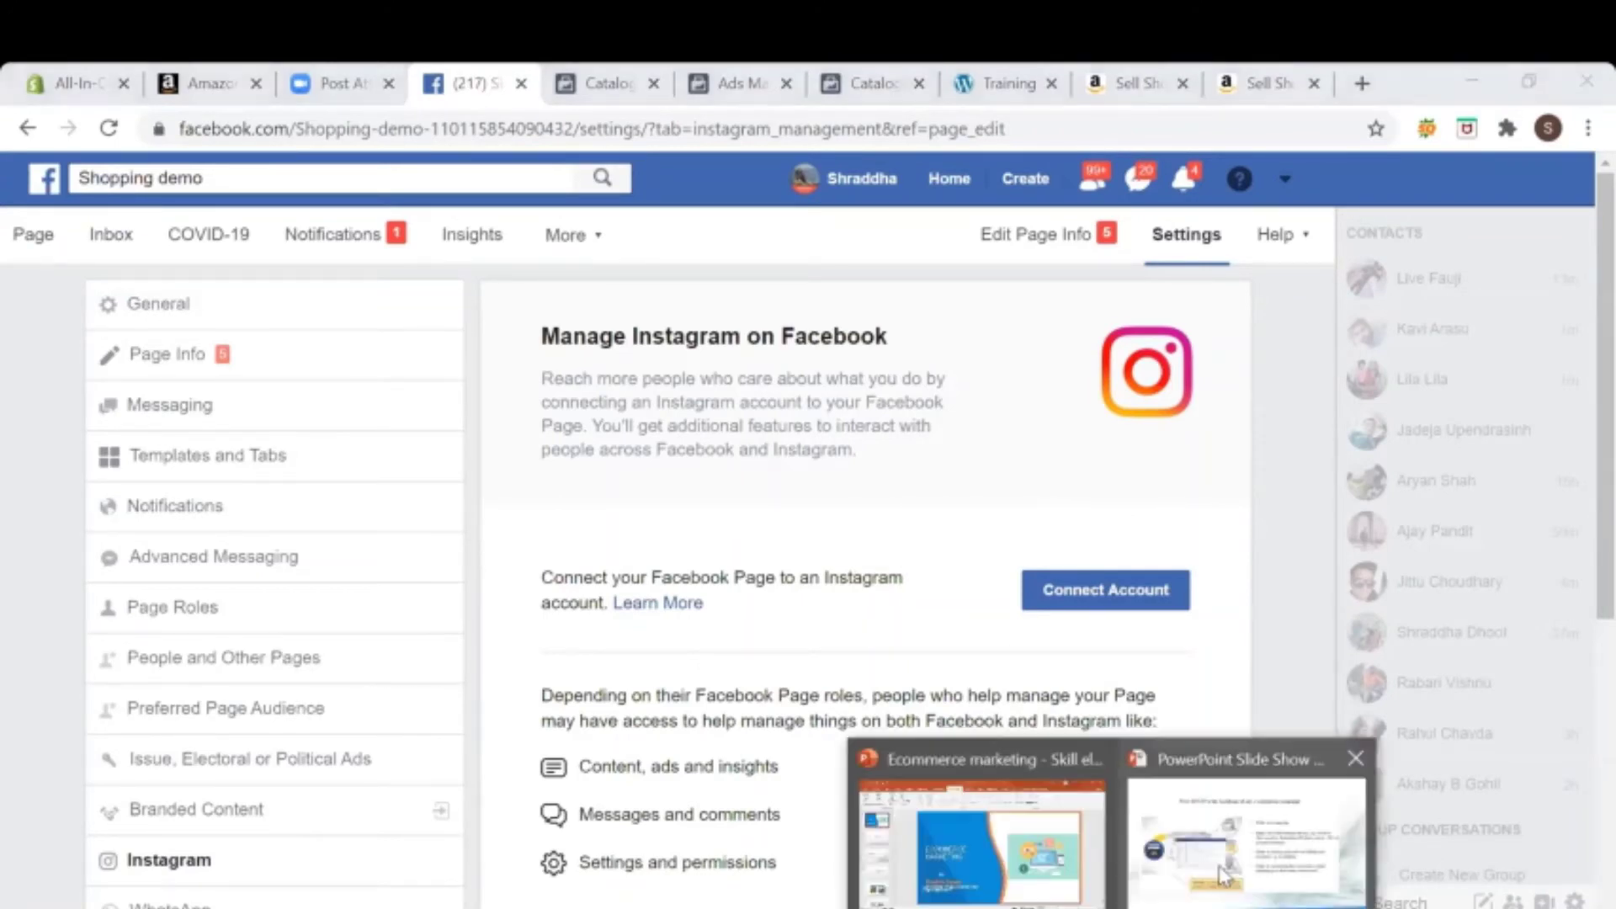
pyautogui.click(1224, 876)
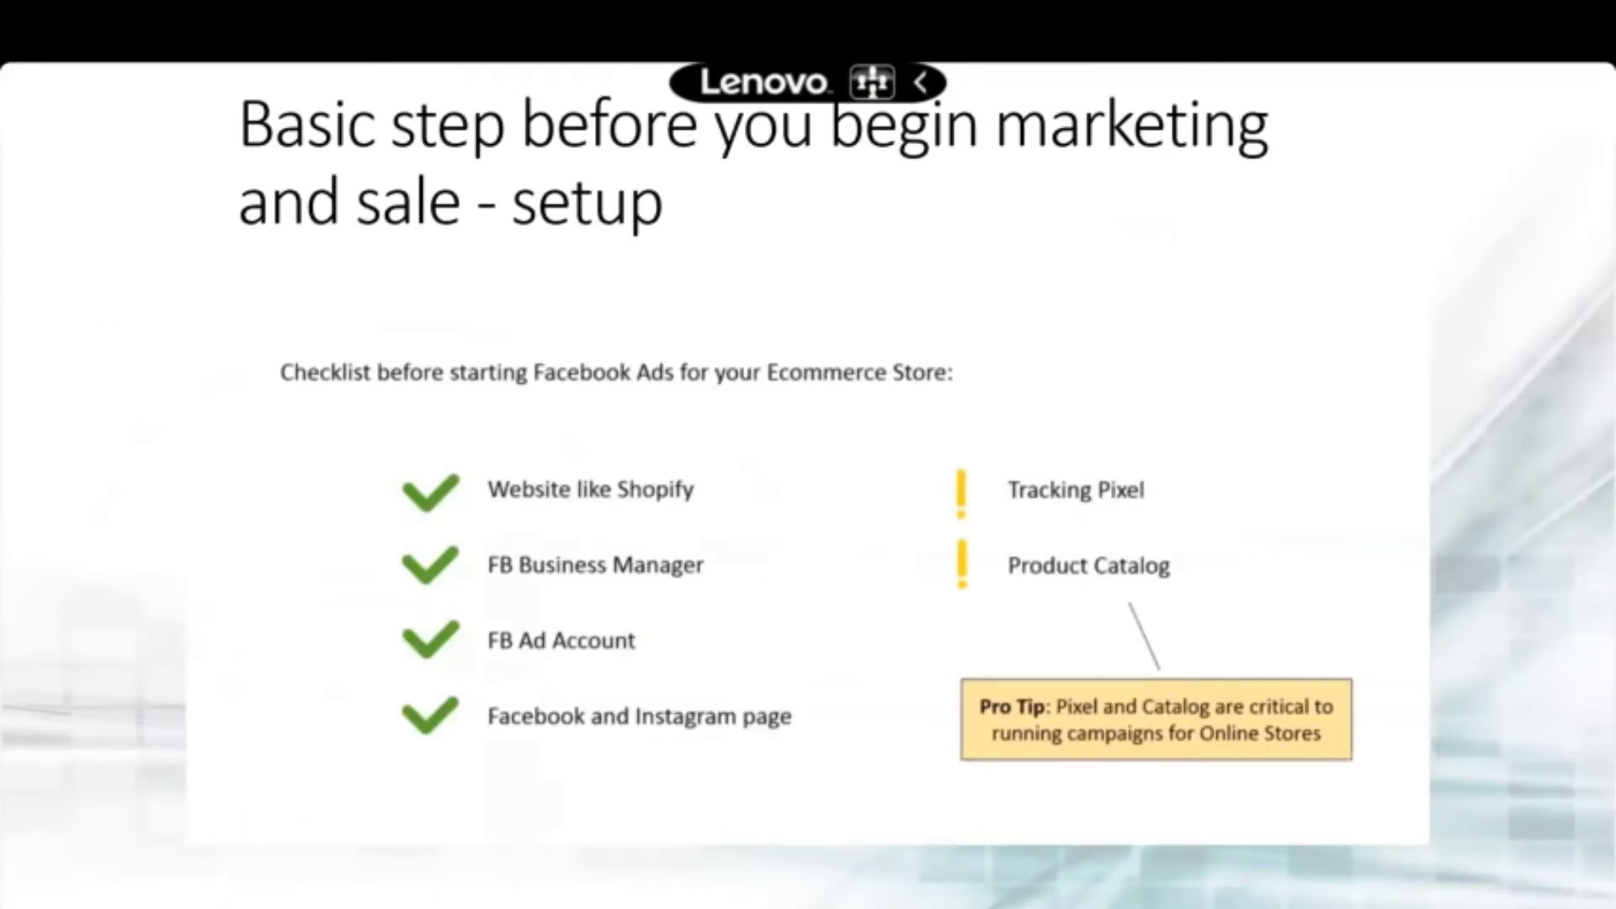
pyautogui.press('Right')
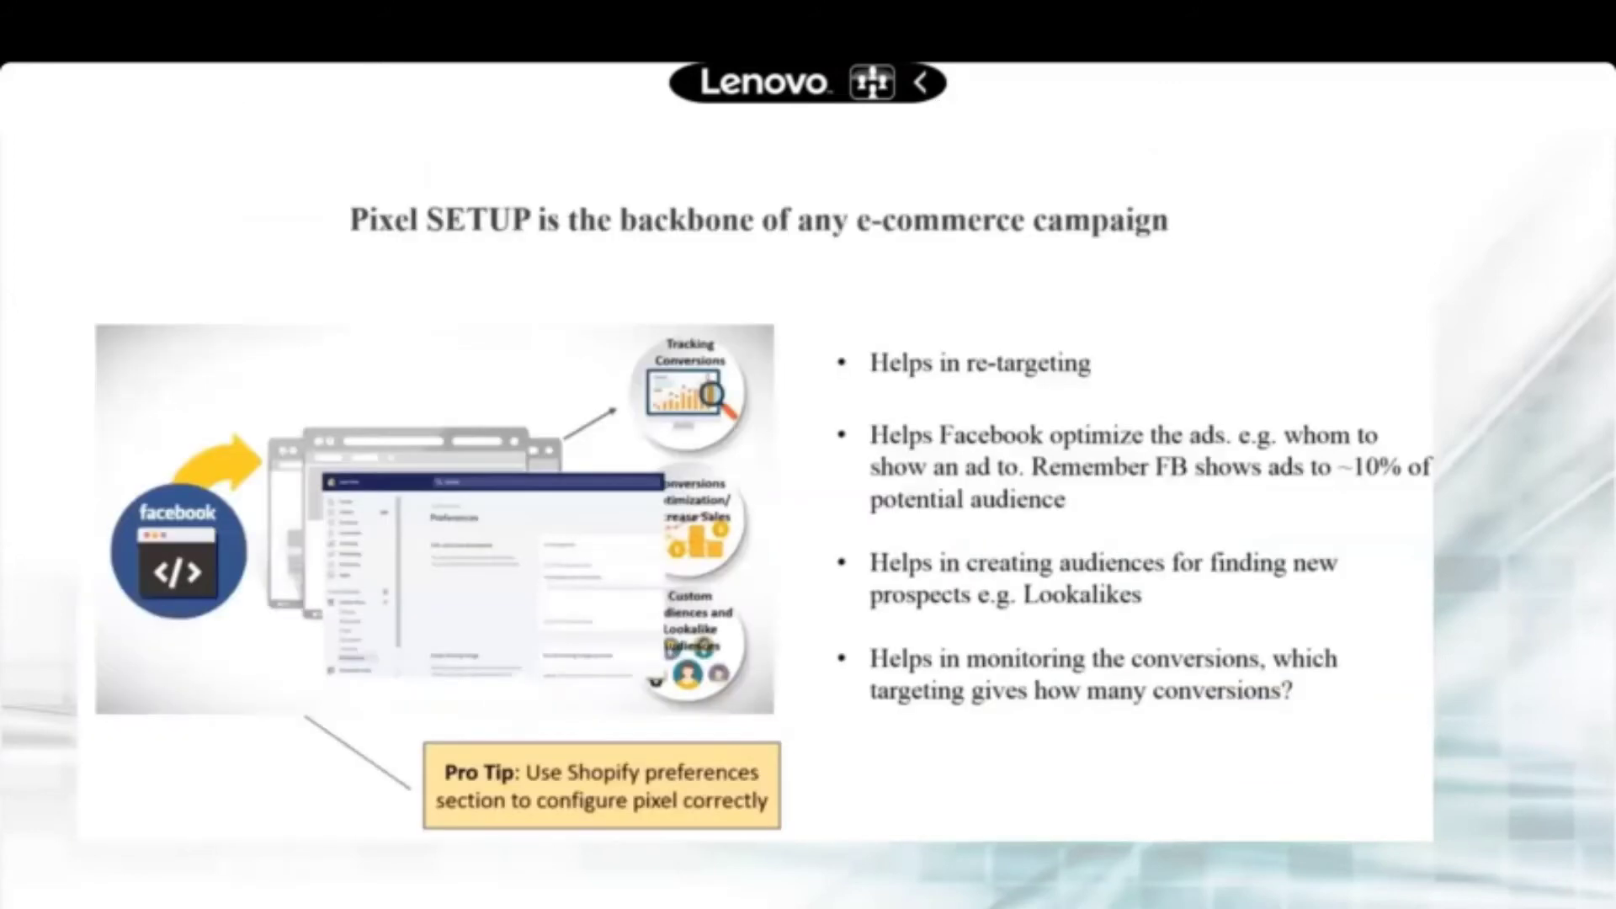
pyautogui.press('Right')
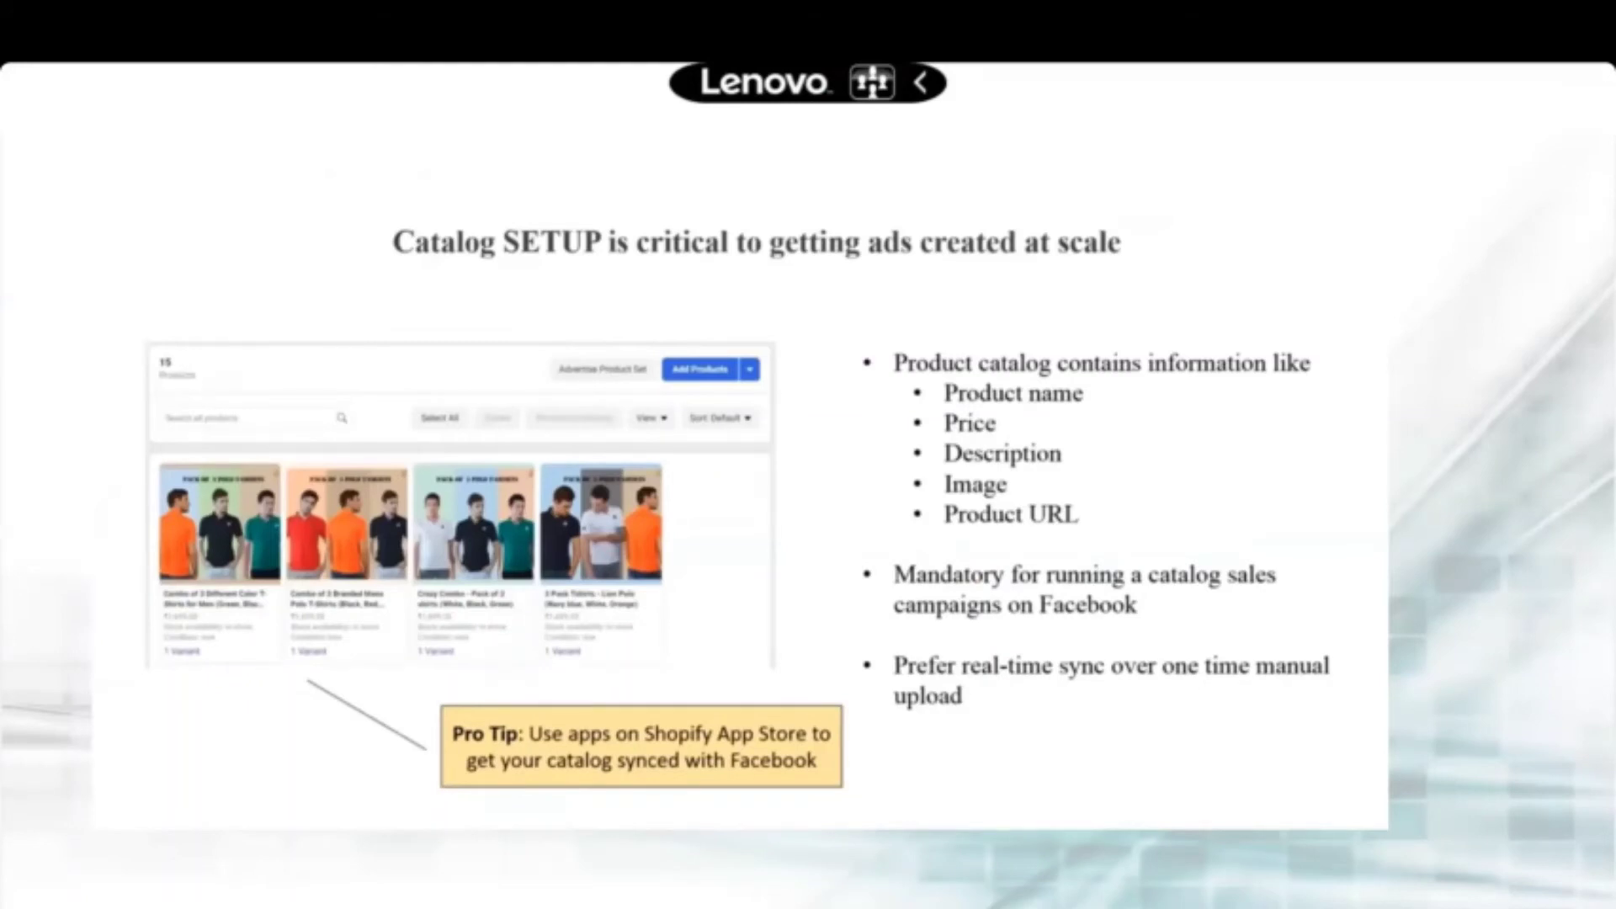
pyautogui.press('Right')
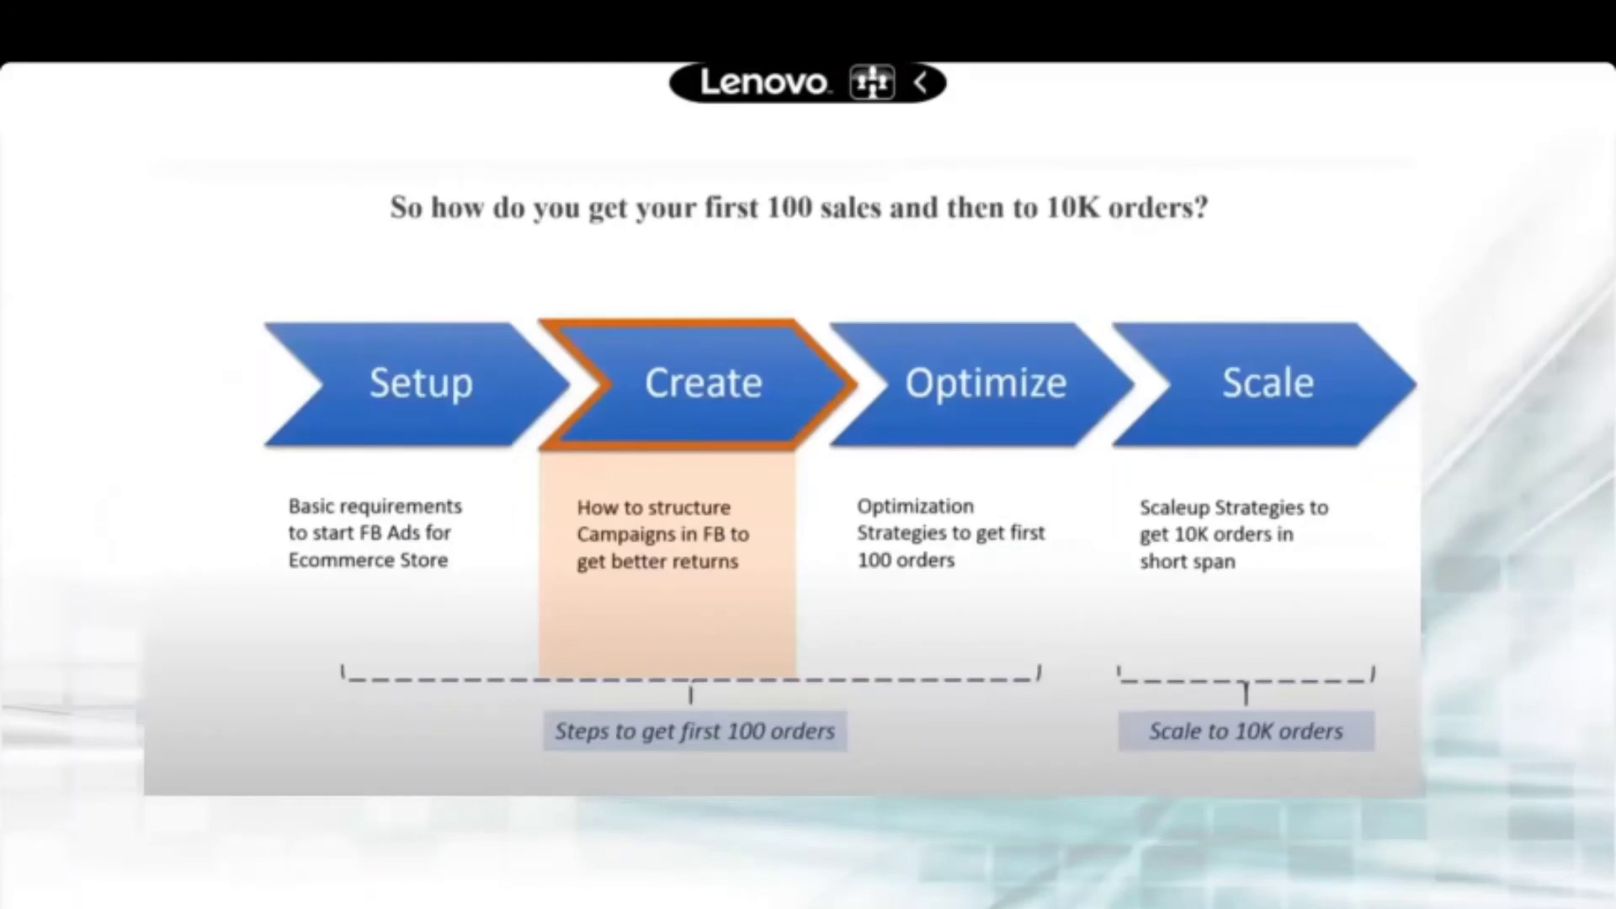